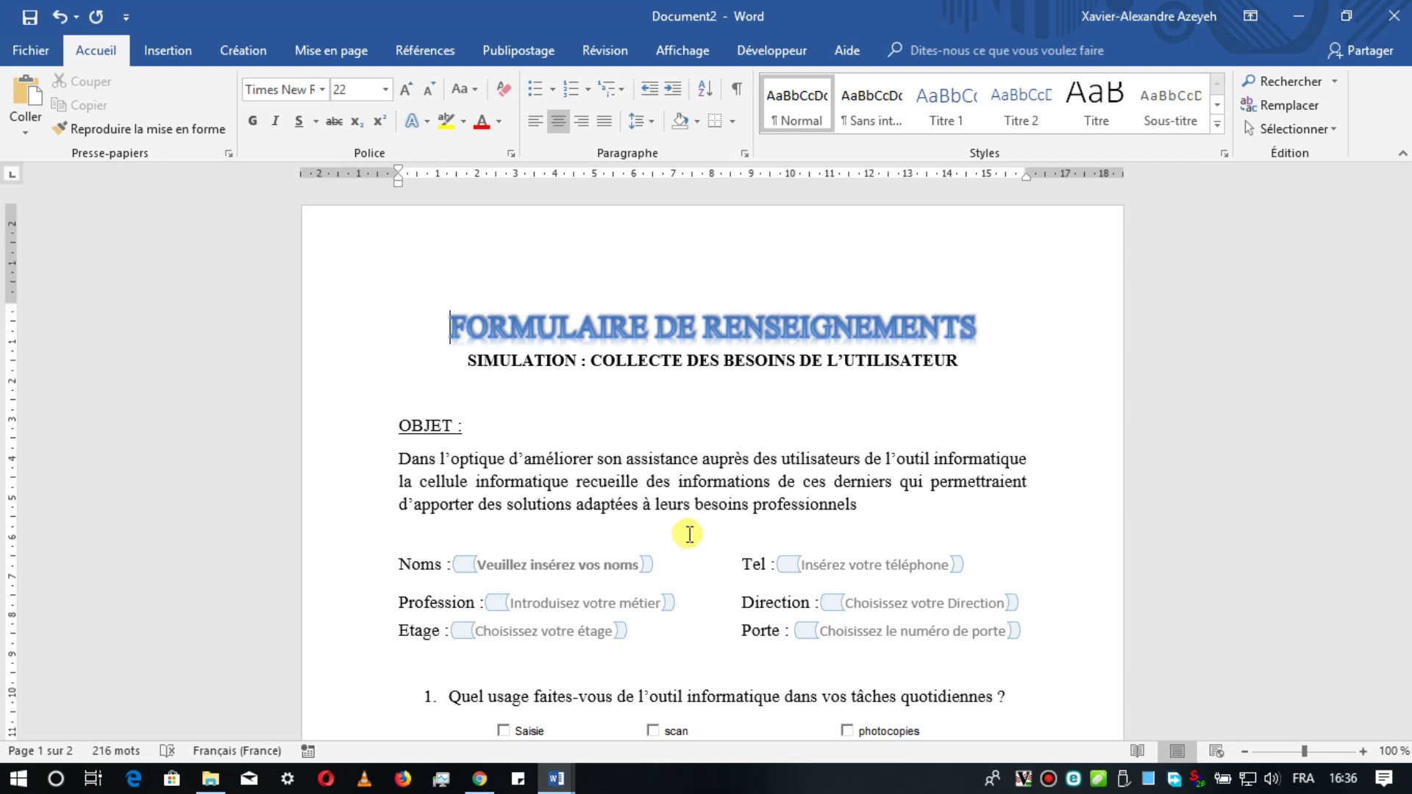
Step: Examine the form's contact fields and the Saisie, scan and photocopies check boxes under question 1
{"action": "scroll", "coordinate": [689, 534], "scroll_direction": "down", "scroll_amount": 1}
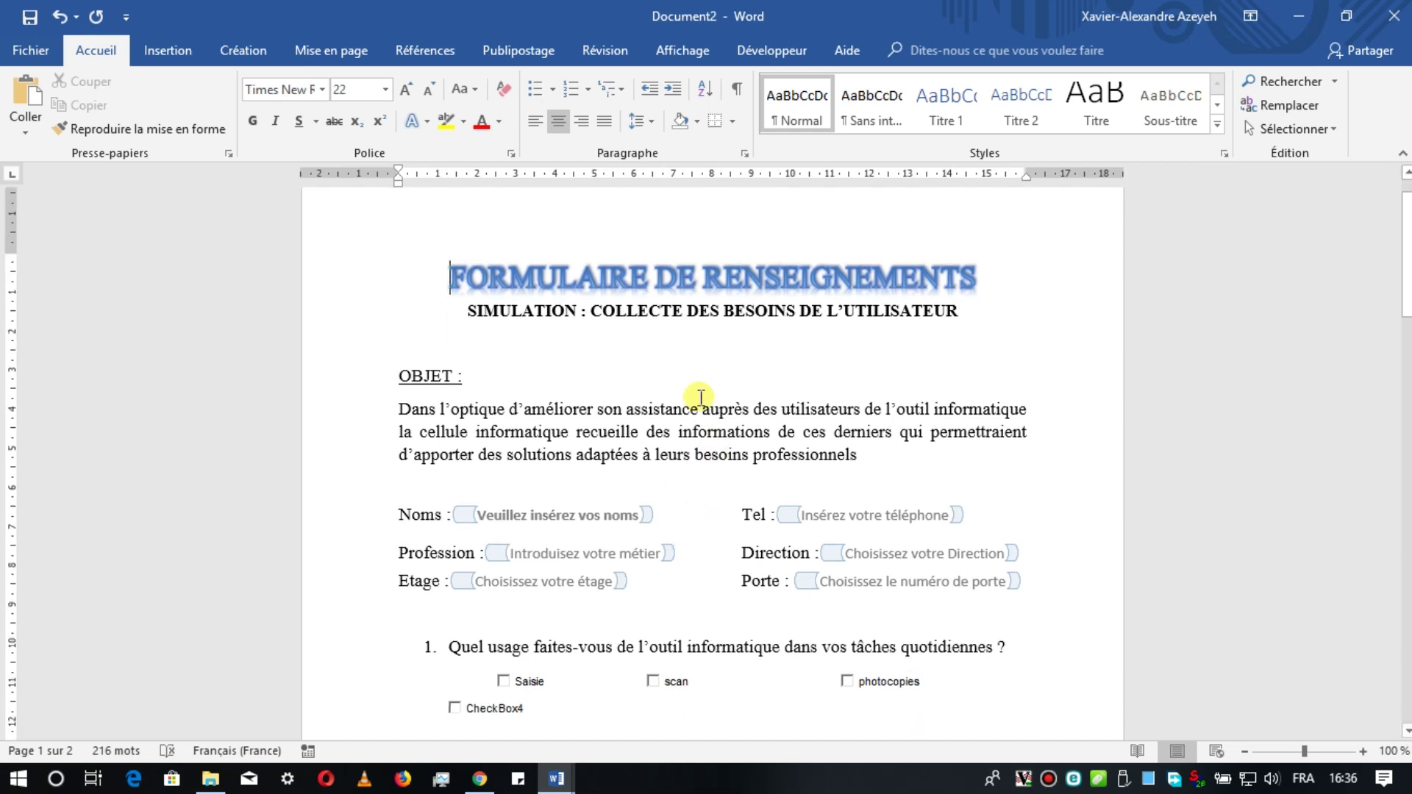
{"action": "scroll", "coordinate": [674, 381], "scroll_direction": "down", "scroll_amount": 1}
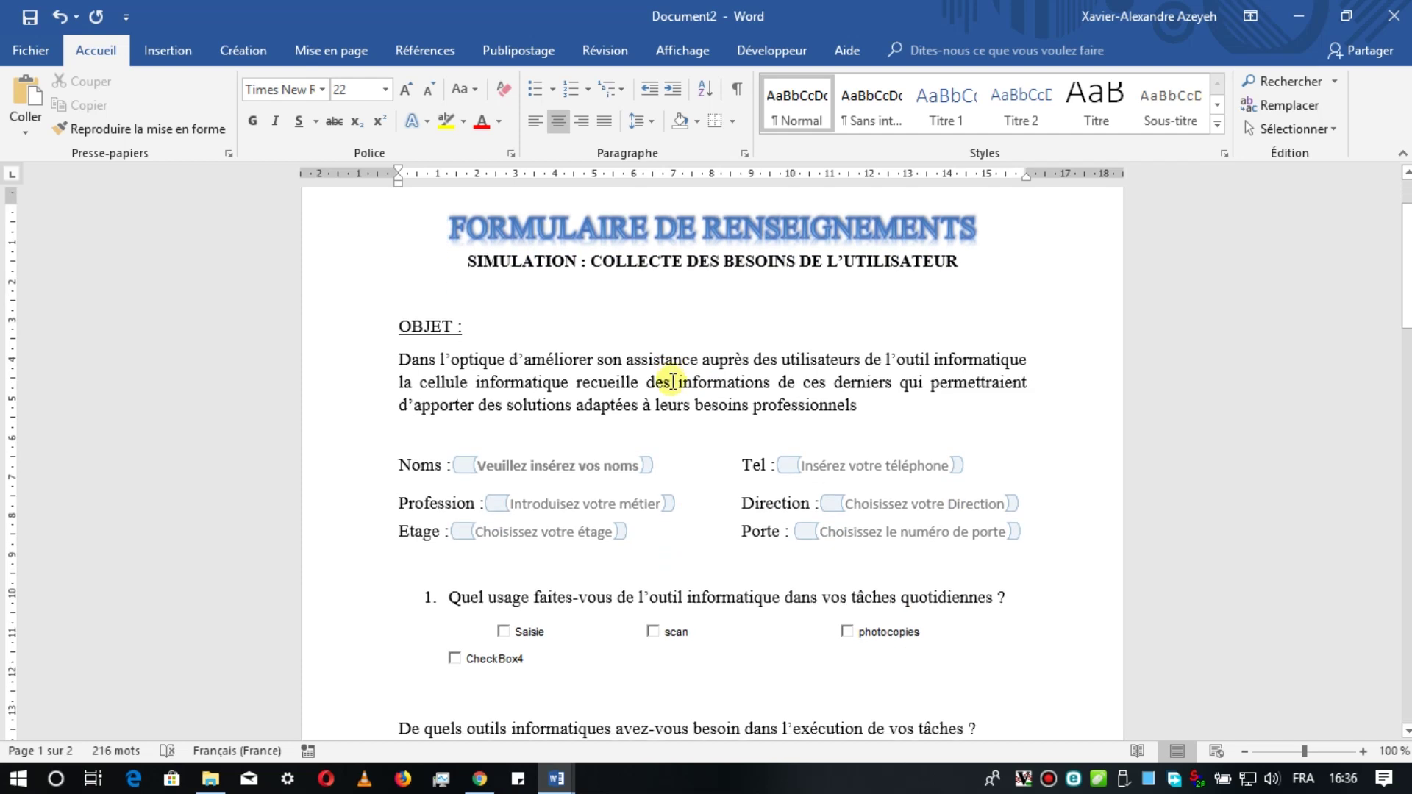
{"action": "scroll", "coordinate": [674, 382], "scroll_direction": "down", "scroll_amount": 2}
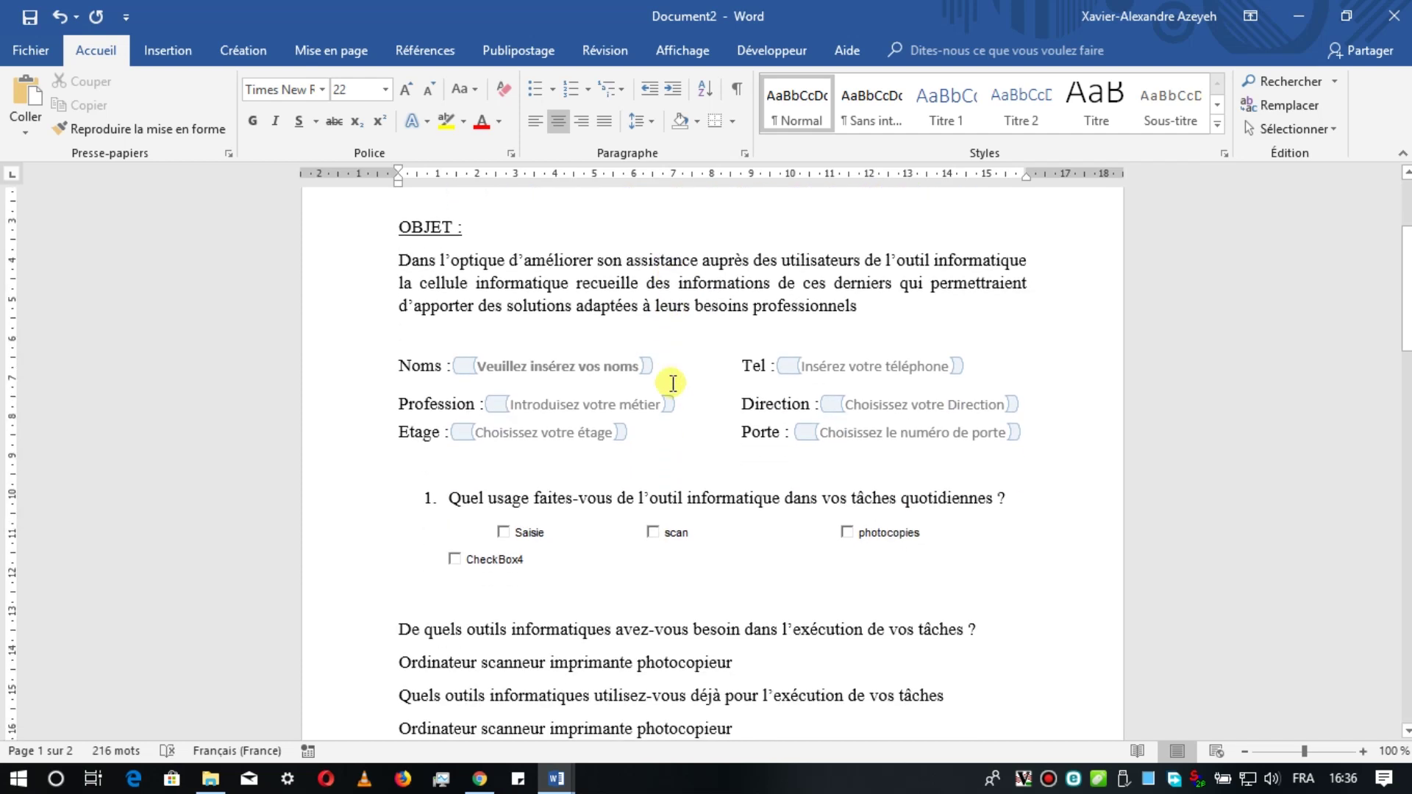
{"action": "left_click", "coordinate": [765, 53]}
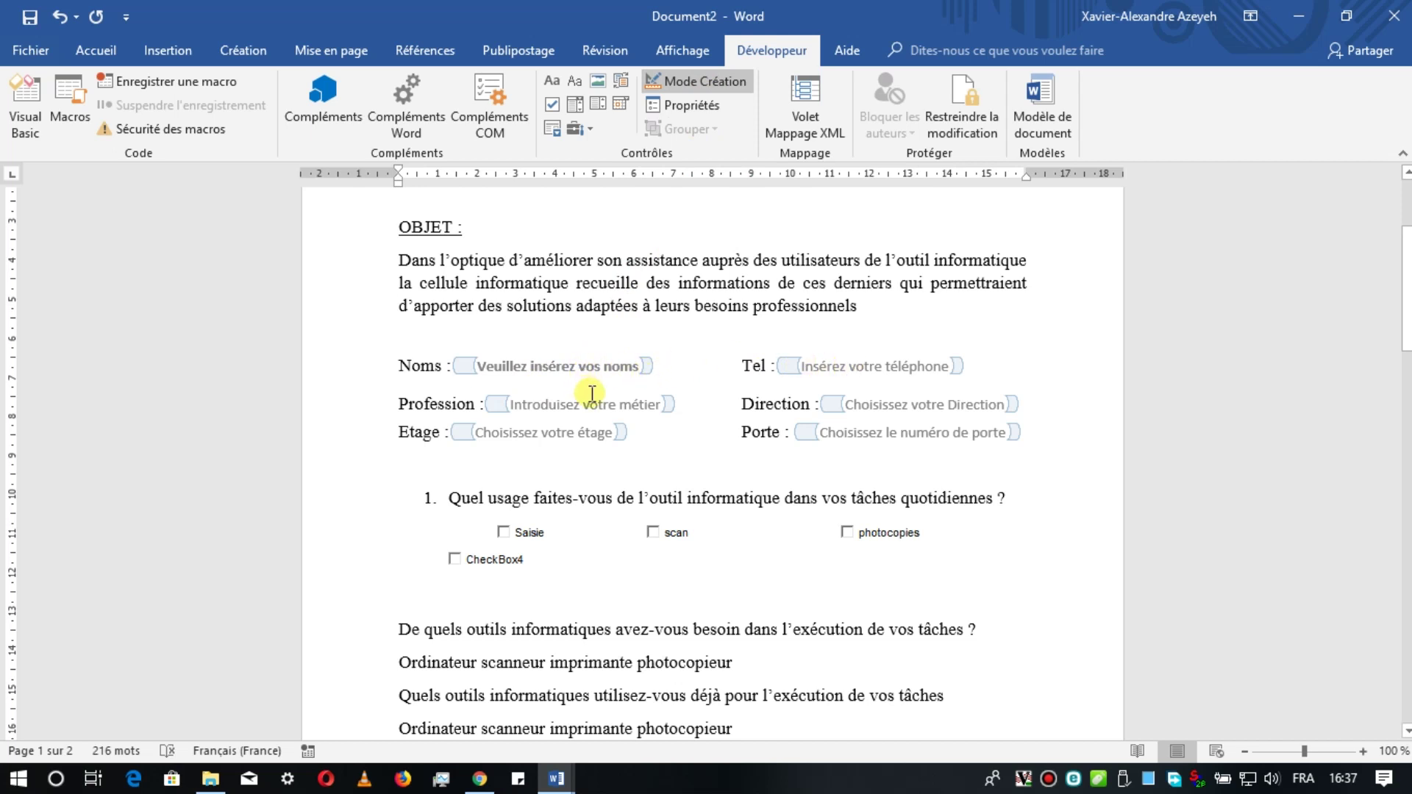
{"action": "scroll", "coordinate": [593, 393], "scroll_direction": "down", "scroll_amount": 3}
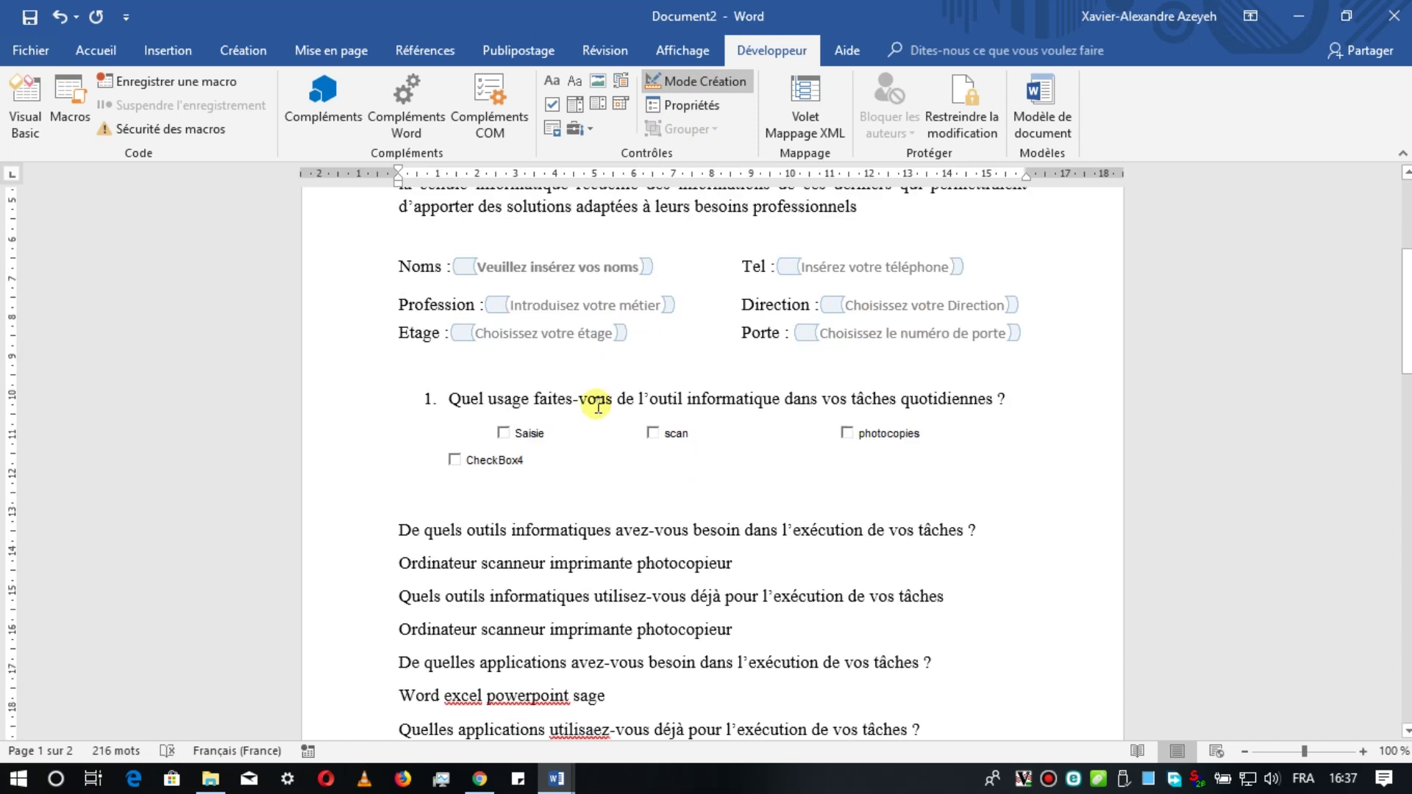
{"action": "scroll", "coordinate": [585, 403], "scroll_direction": "down", "scroll_amount": 1}
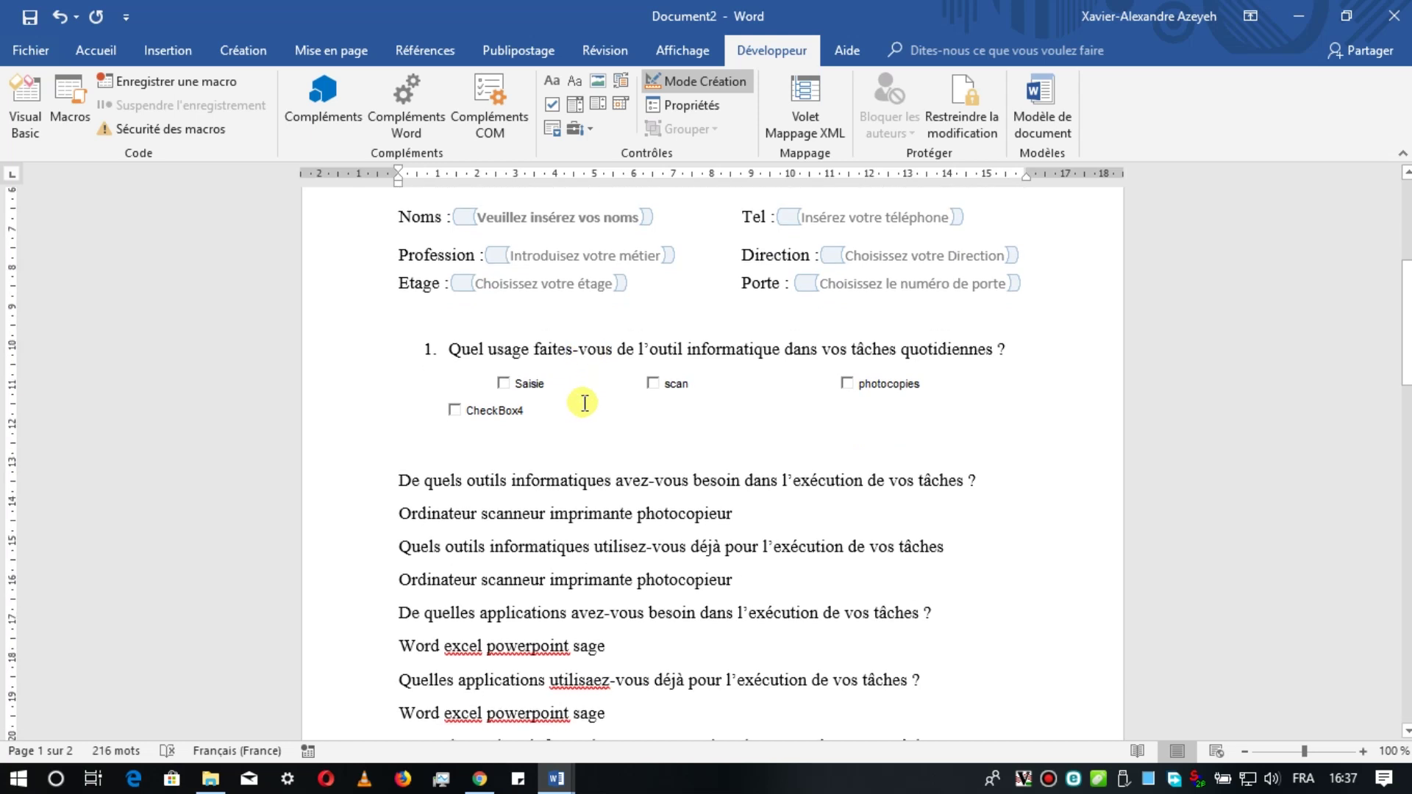
{"action": "left_click", "coordinate": [529, 384]}
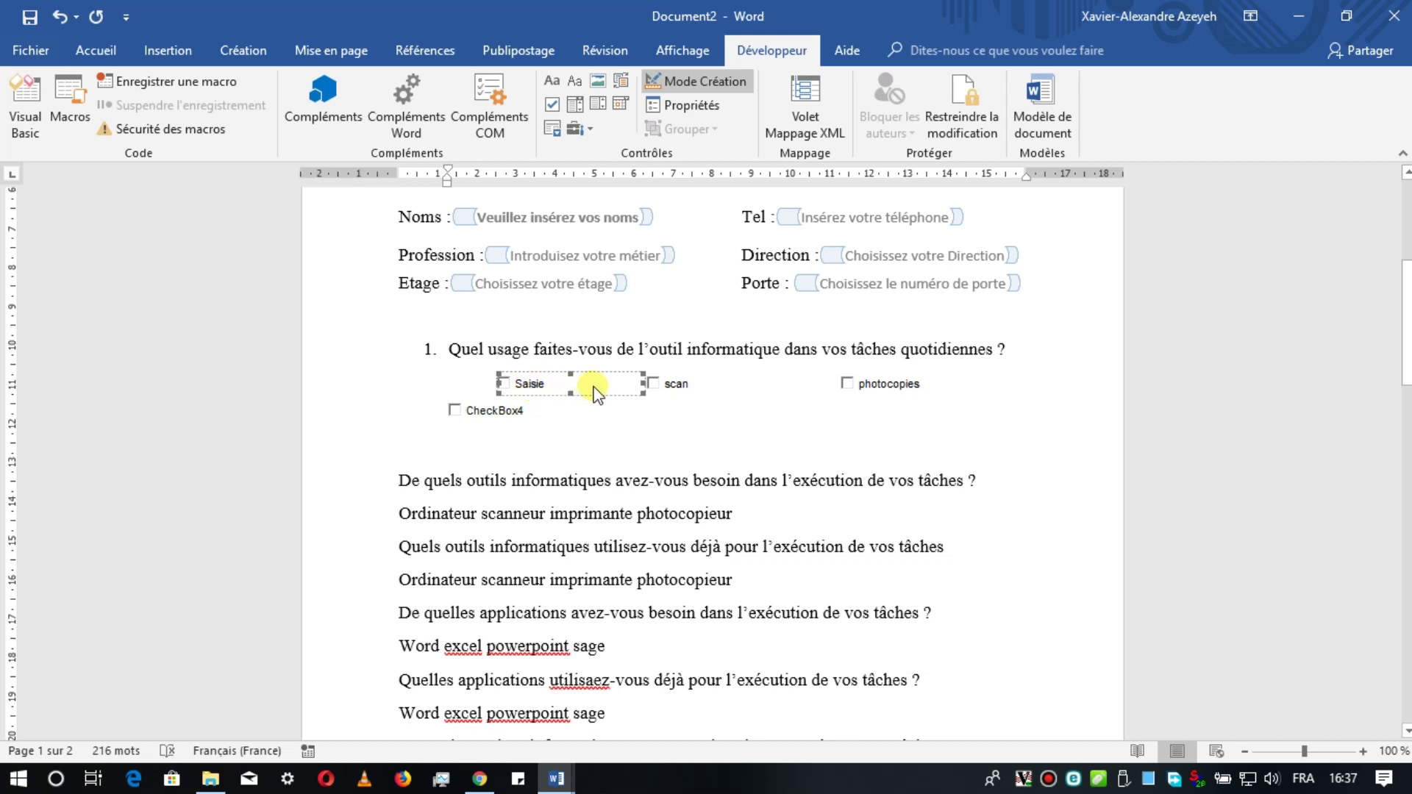
{"action": "left_click", "coordinate": [675, 383]}
{"action": "left_click", "coordinate": [876, 383]}
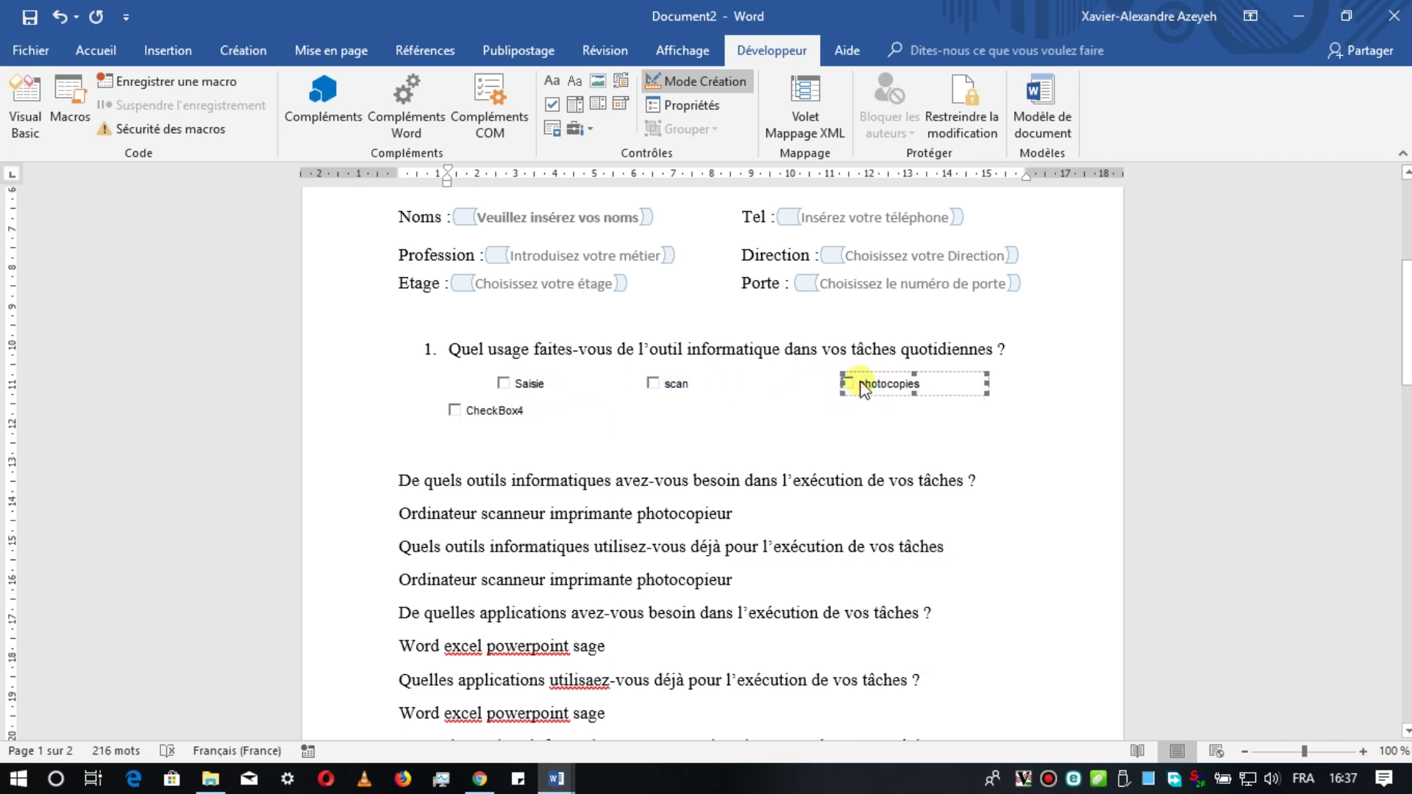
{"action": "left_click", "coordinate": [530, 390]}
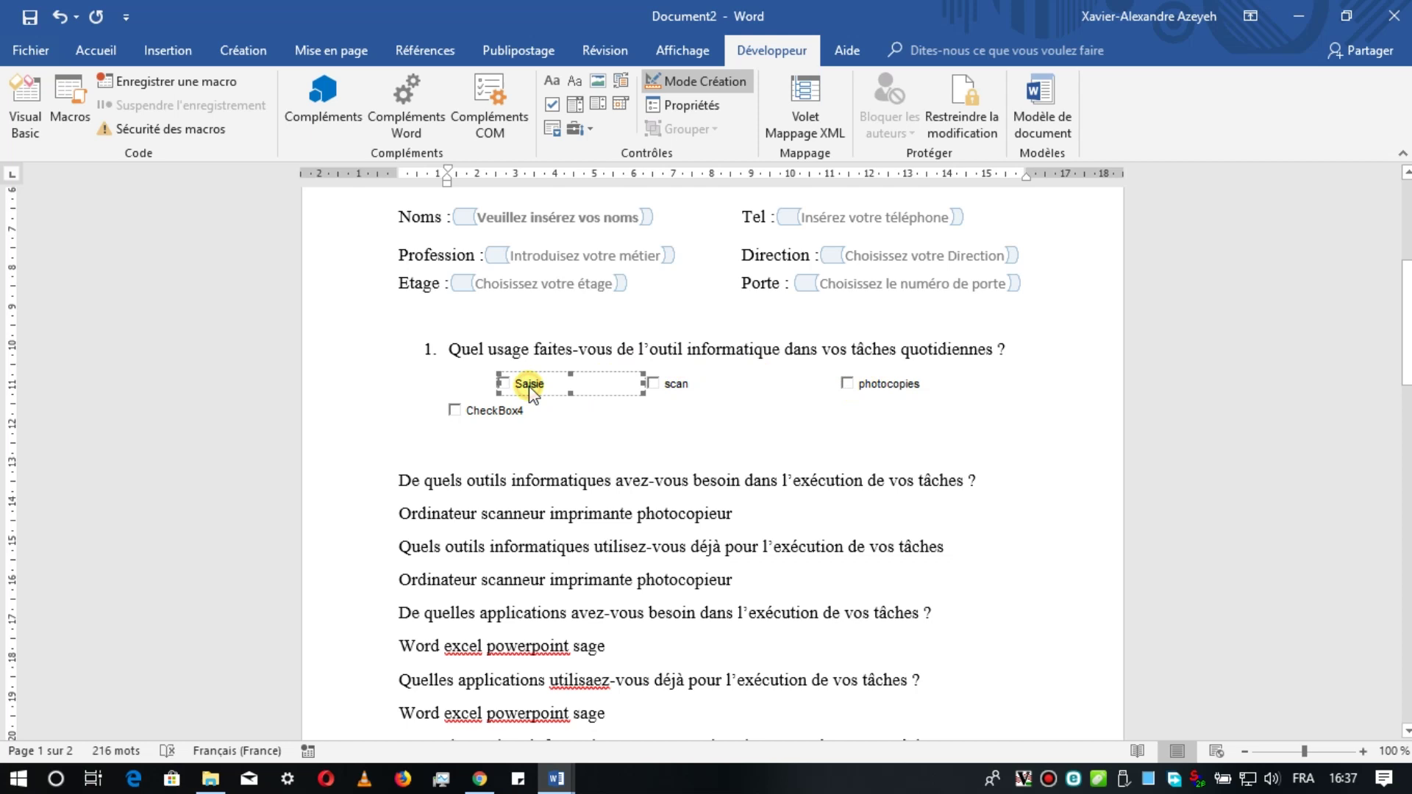
Step: Open the properties of the Saisie check box and inspect the captions of the Saisie, scan and photocopies check boxes
{"action": "left_click", "coordinate": [546, 385]}
{"action": "left_click", "coordinate": [692, 107]}
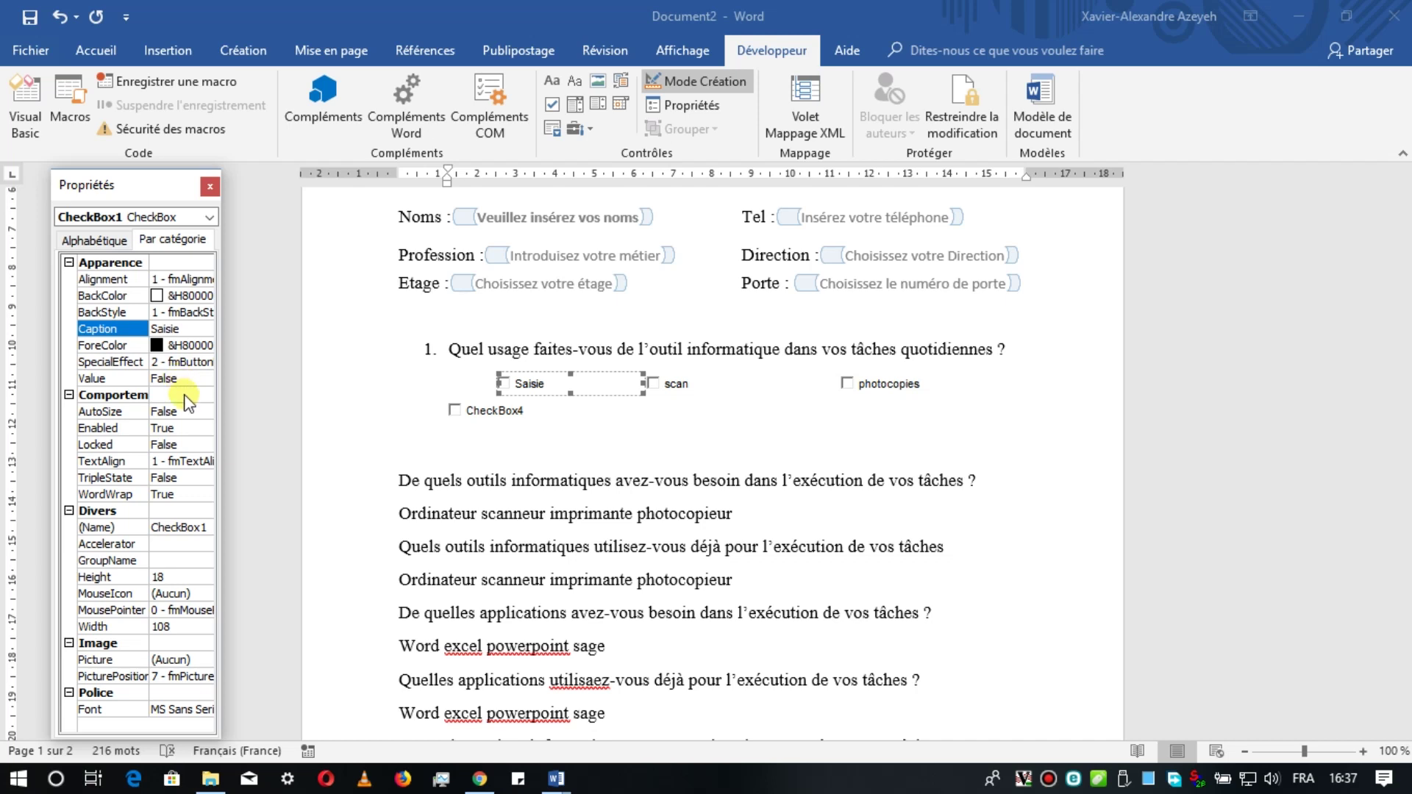
{"action": "left_click", "coordinate": [174, 328]}
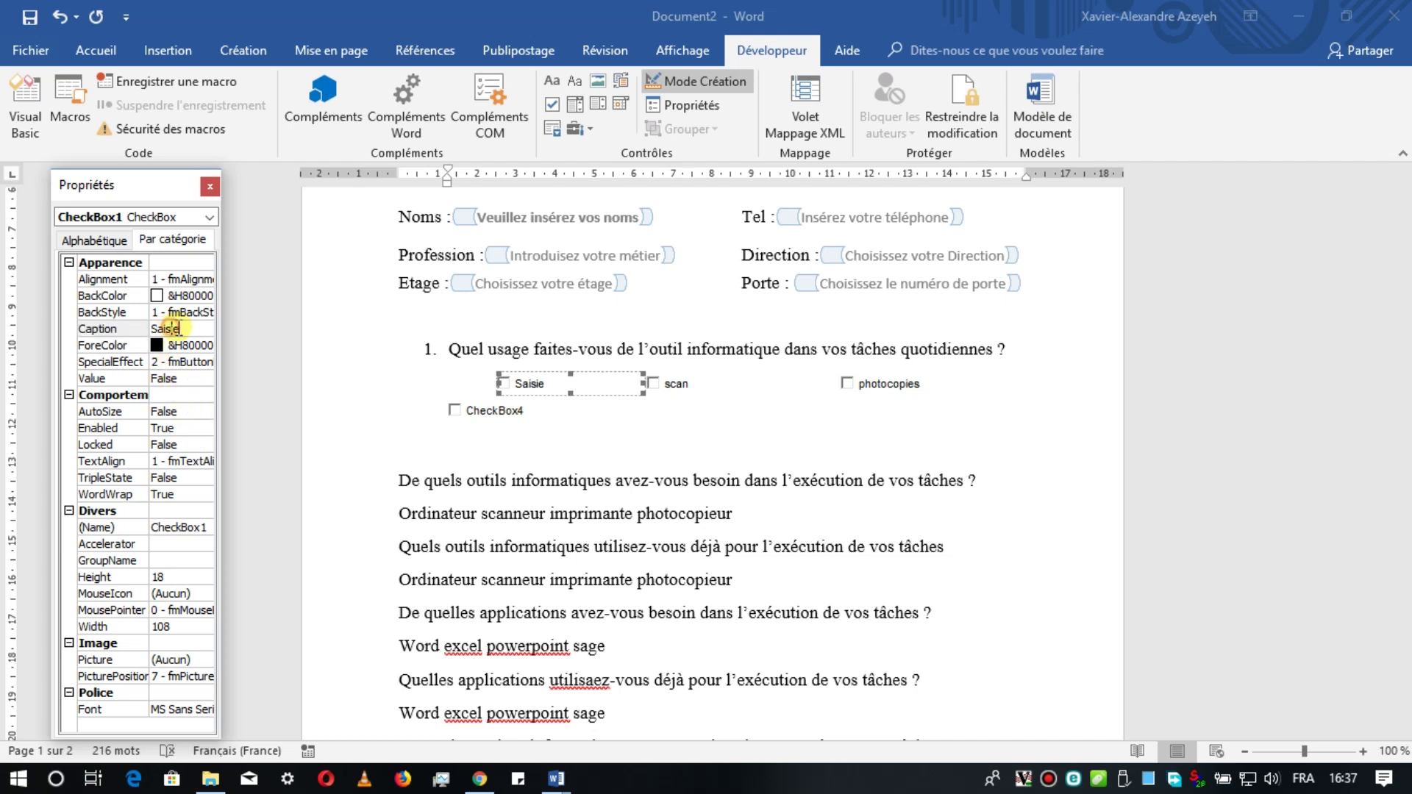
{"action": "double_click", "coordinate": [174, 328]}
{"action": "left_click", "coordinate": [680, 380]}
{"action": "left_click", "coordinate": [677, 380]}
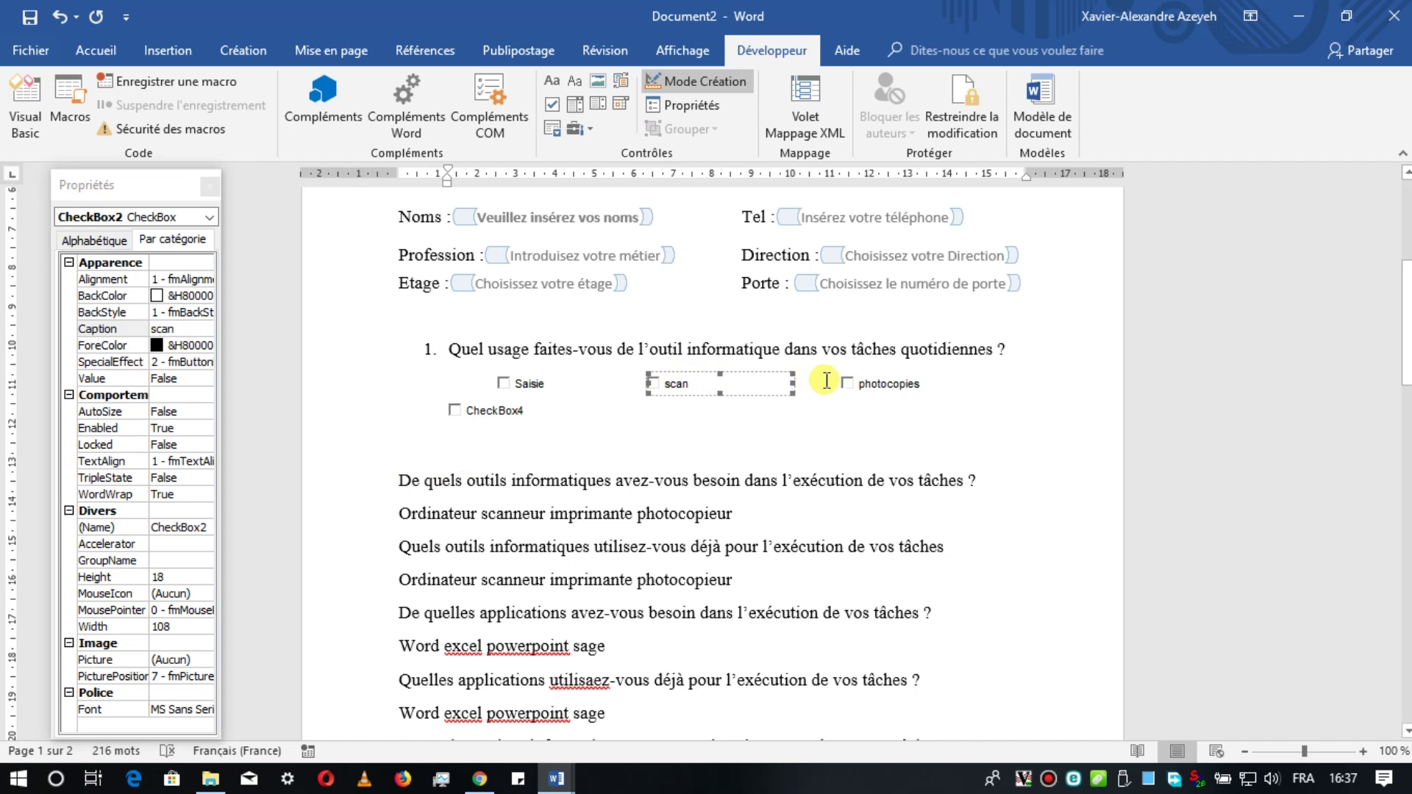
{"action": "left_click", "coordinate": [891, 380]}
Step: Set the caption of the fourth check box, CheckBox4, under question 1 to "Impressions"
{"action": "left_click", "coordinate": [495, 410]}
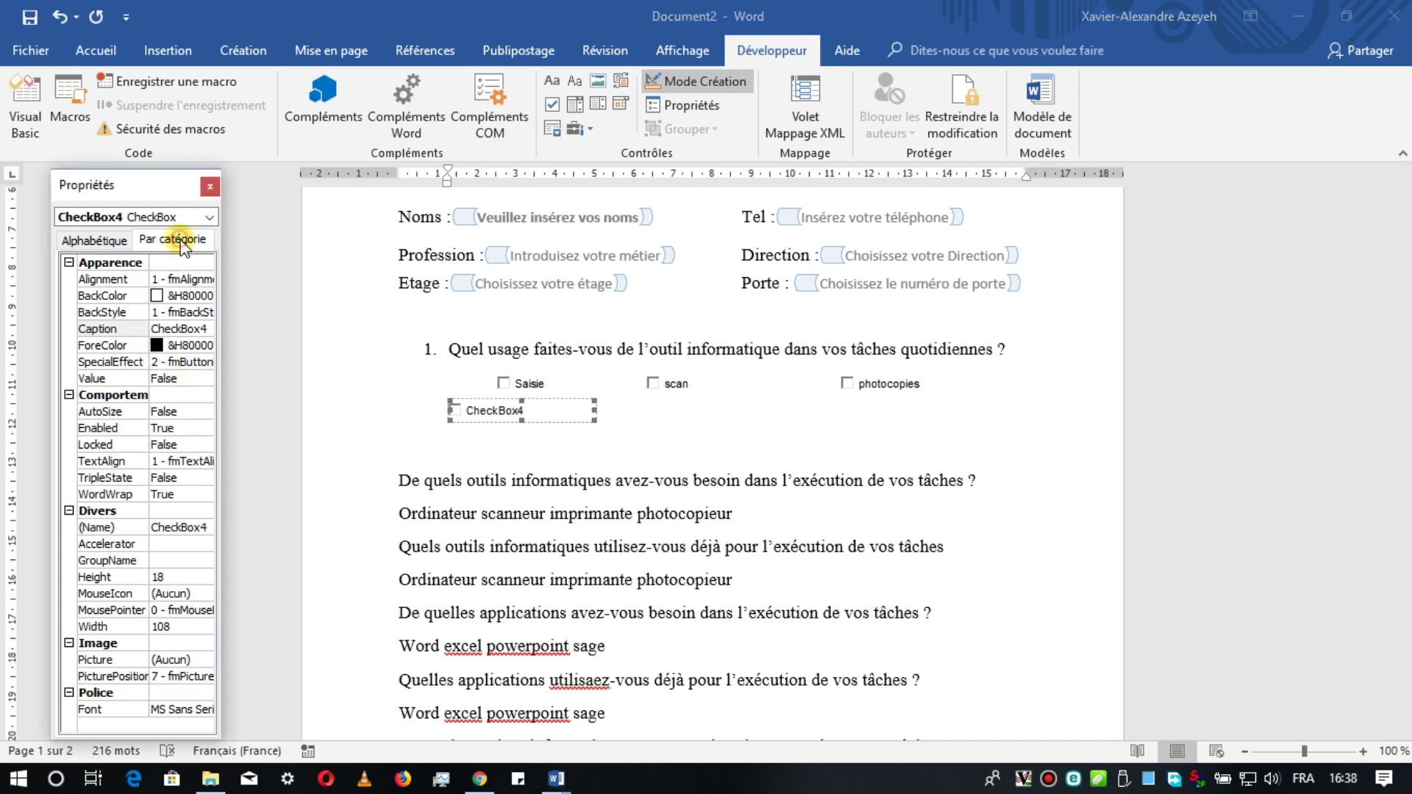
{"action": "left_click", "coordinate": [100, 249]}
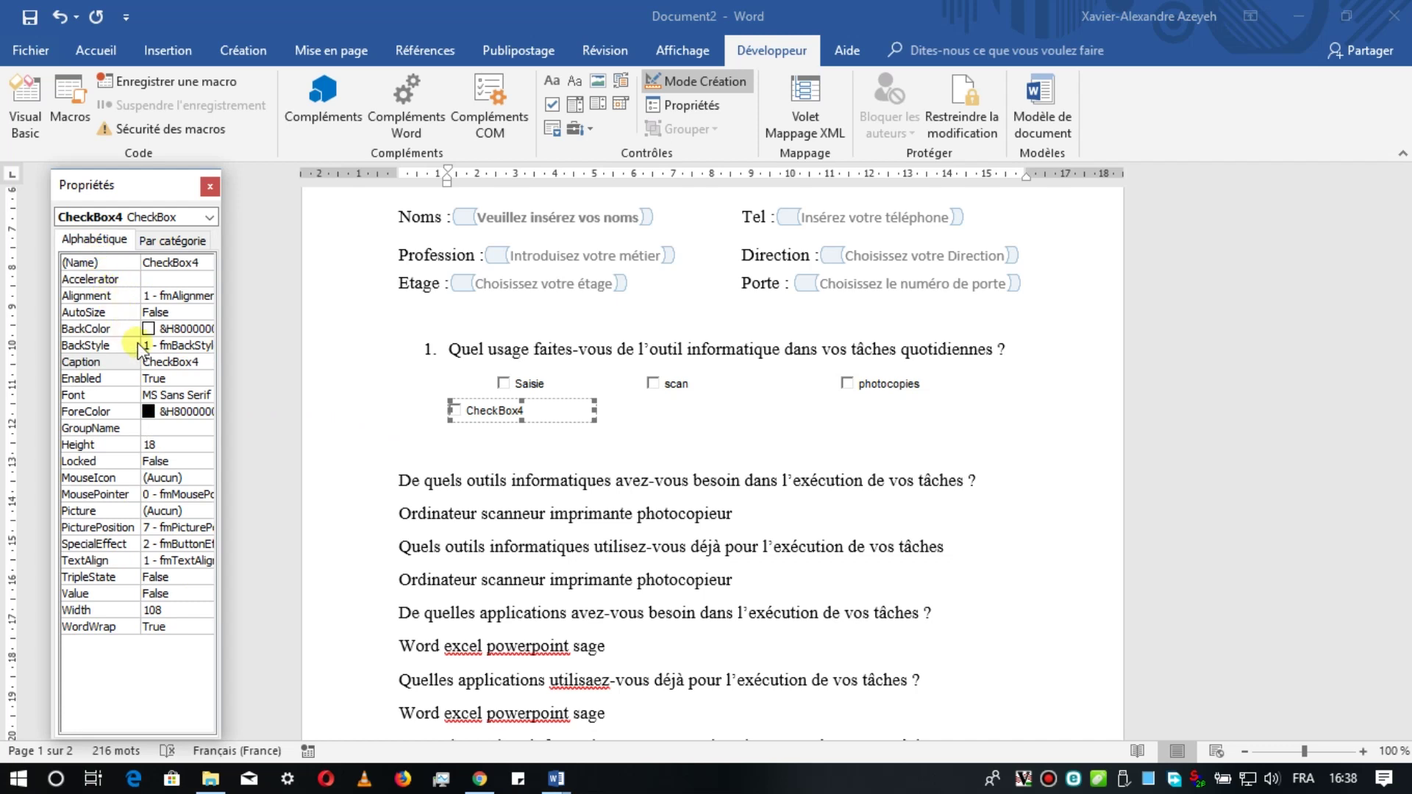
{"action": "double_click", "coordinate": [174, 361]}
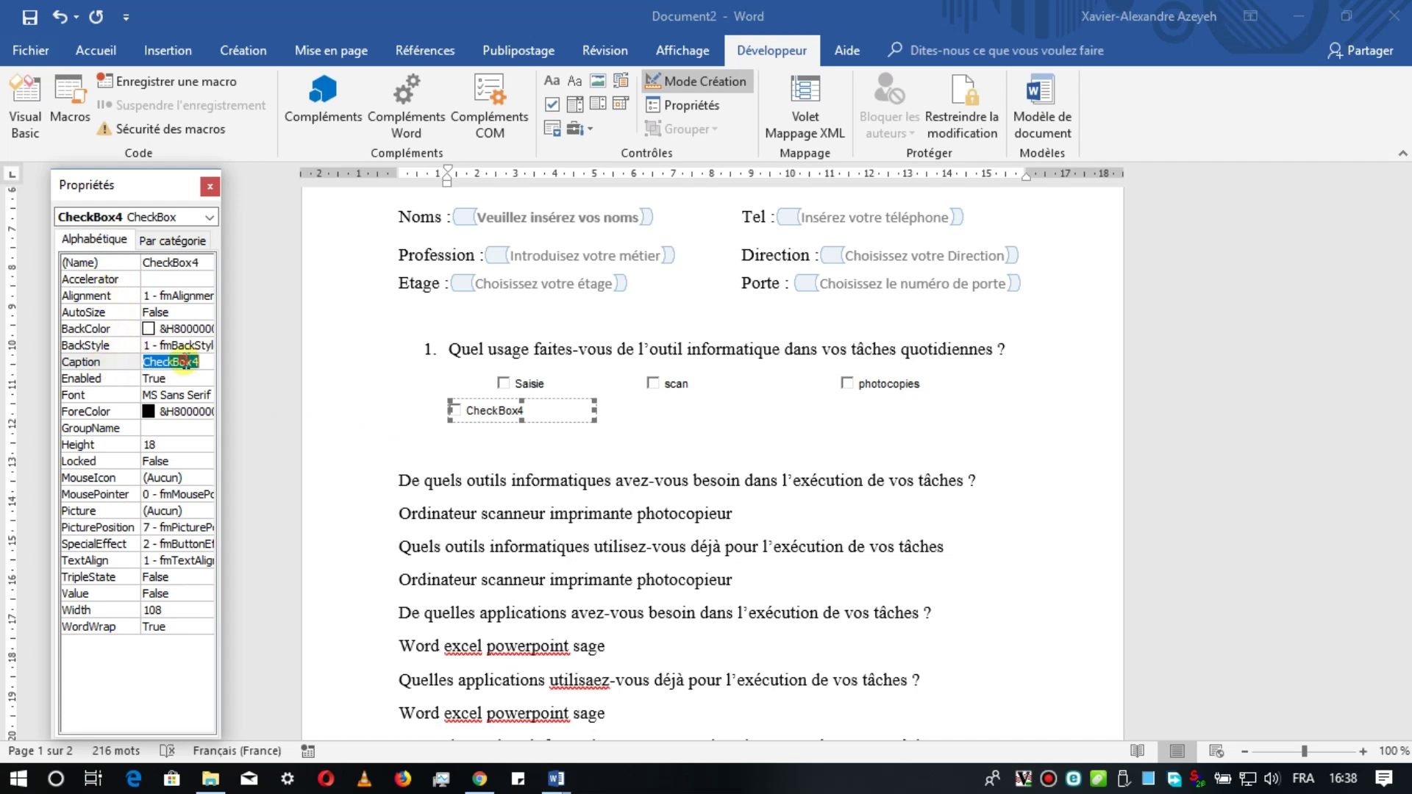
{"action": "left_click", "coordinate": [180, 240]}
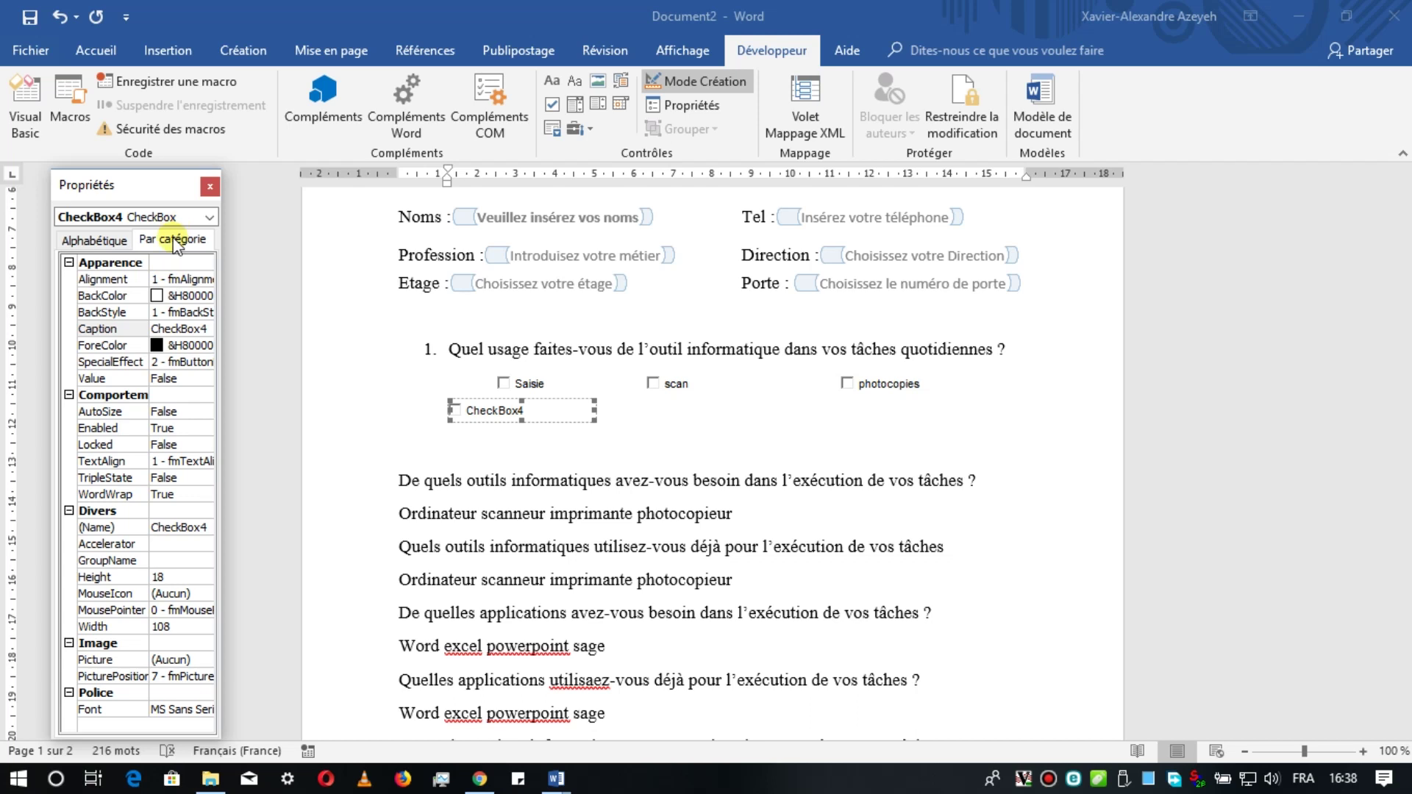
{"action": "left_click", "coordinate": [123, 331]}
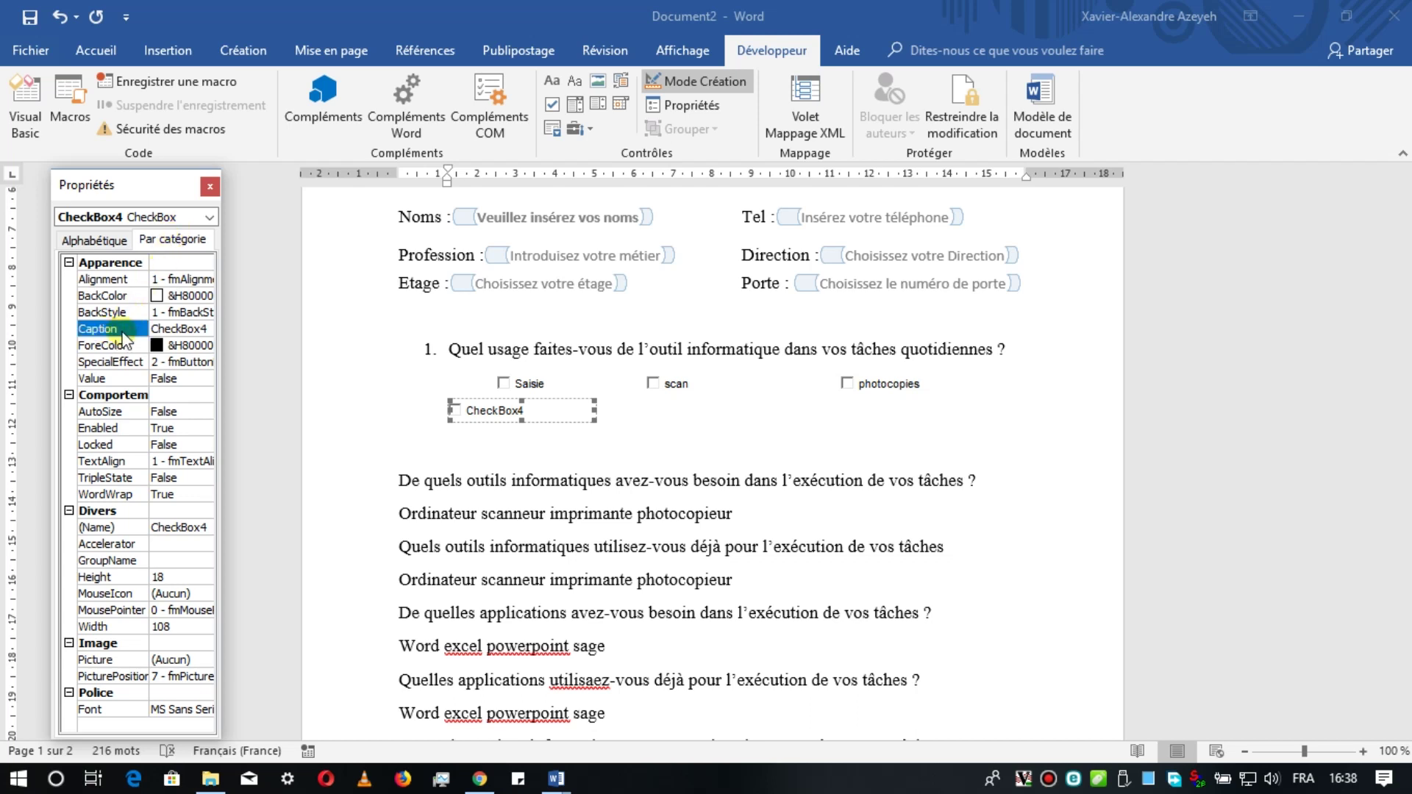
{"action": "left_click", "coordinate": [183, 329]}
{"action": "double_click", "coordinate": [186, 329]}
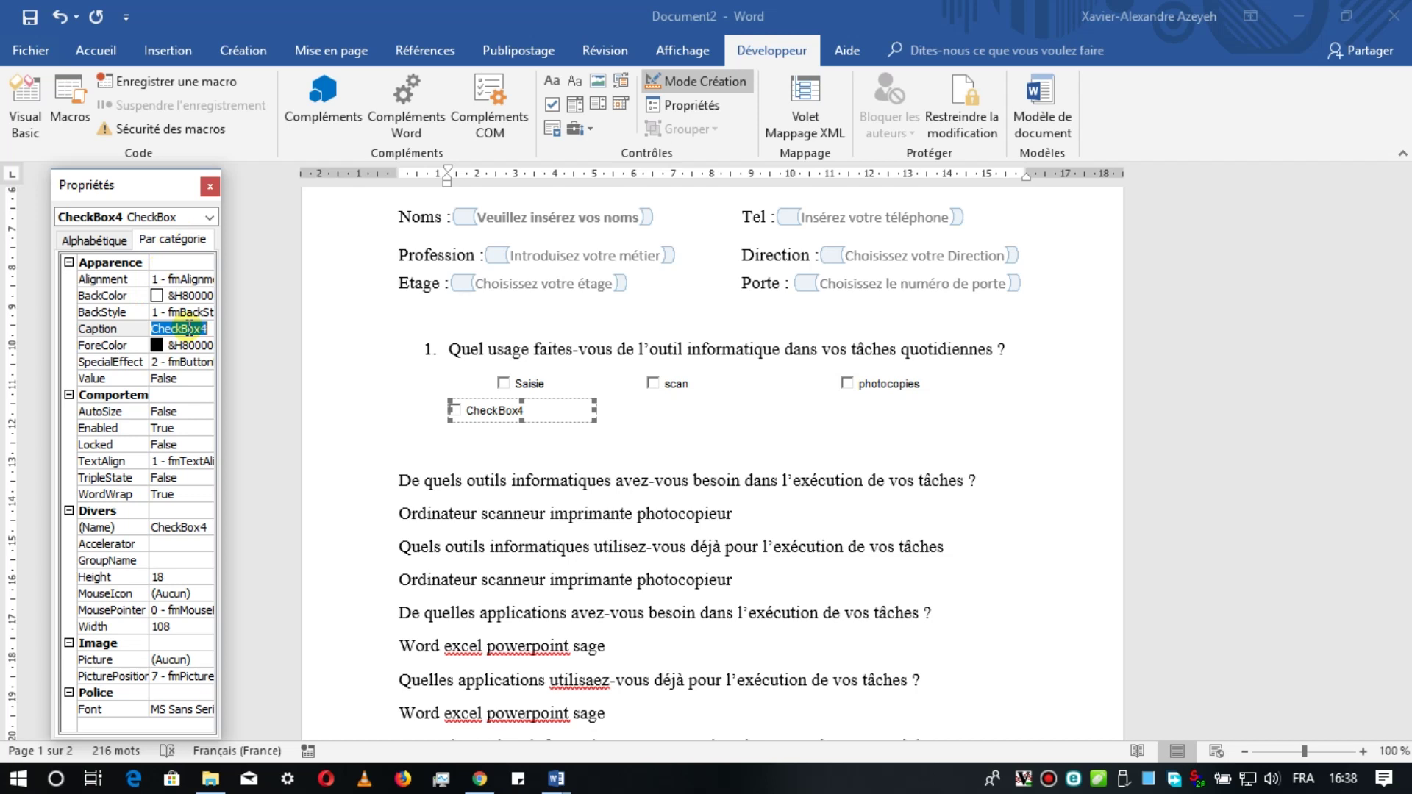
{"action": "type", "text": "Impressions"}
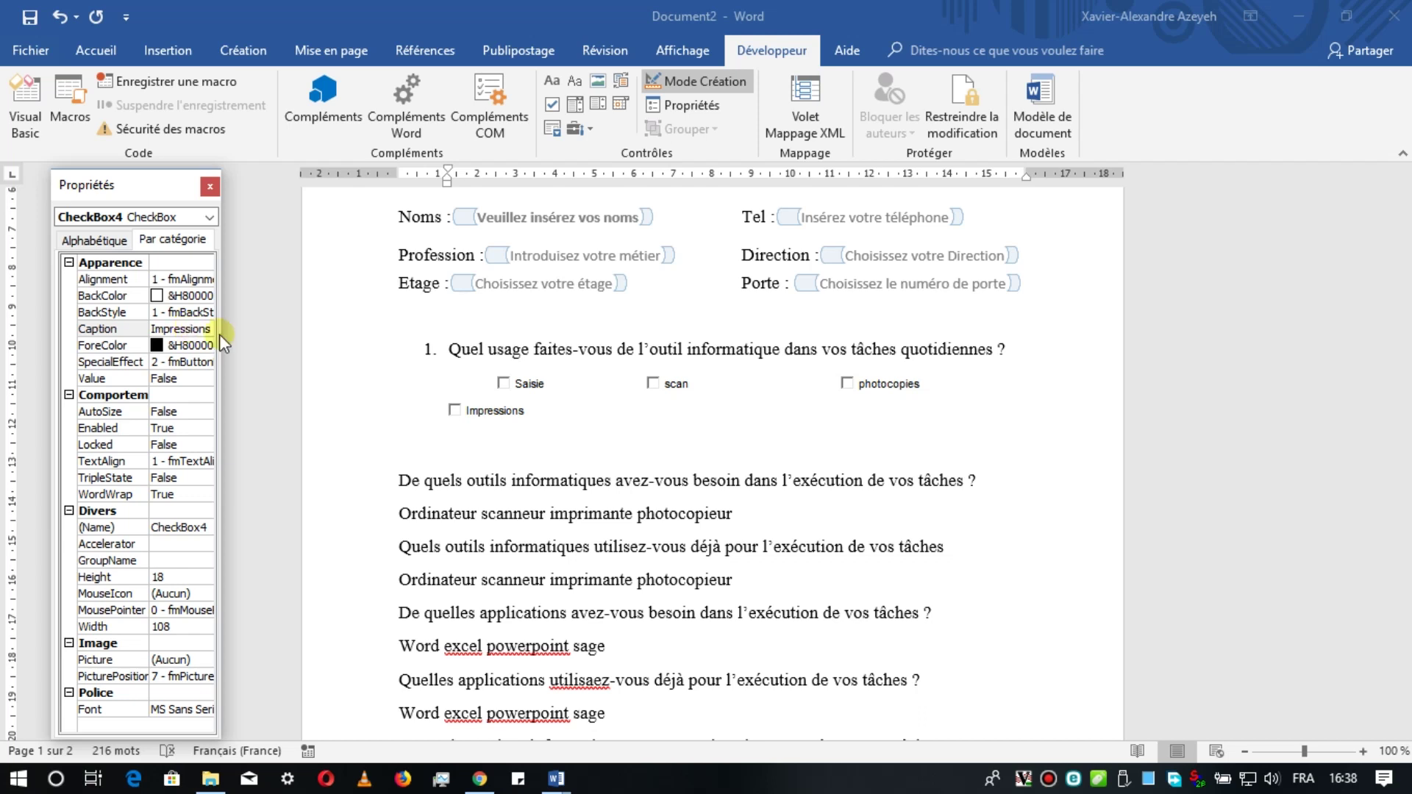
Step: Set the font of the Saisie check box to Times New Roman, size 13
{"action": "left_click", "coordinate": [535, 384]}
{"action": "left_click", "coordinate": [535, 383]}
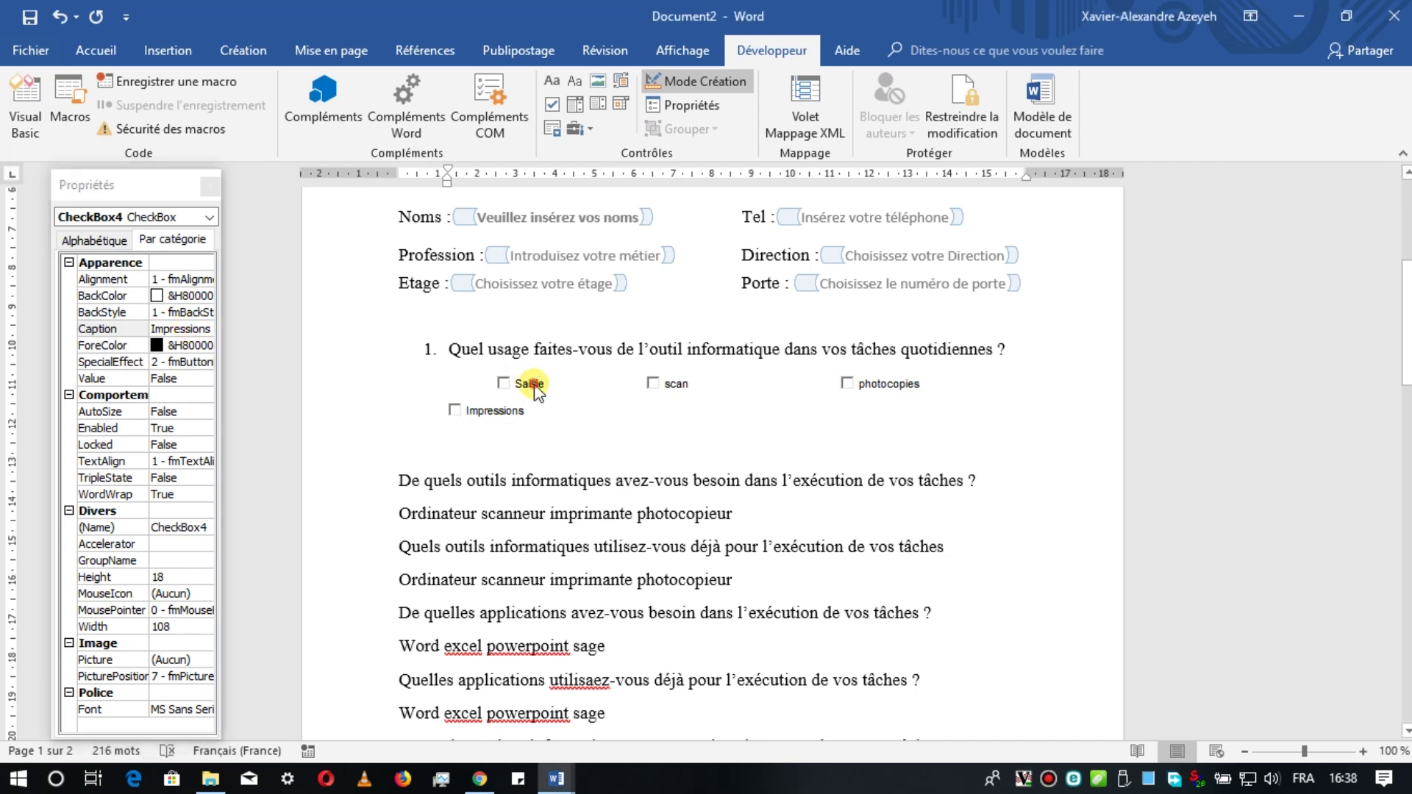
{"action": "left_click", "coordinate": [190, 709]}
{"action": "left_click", "coordinate": [204, 710]}
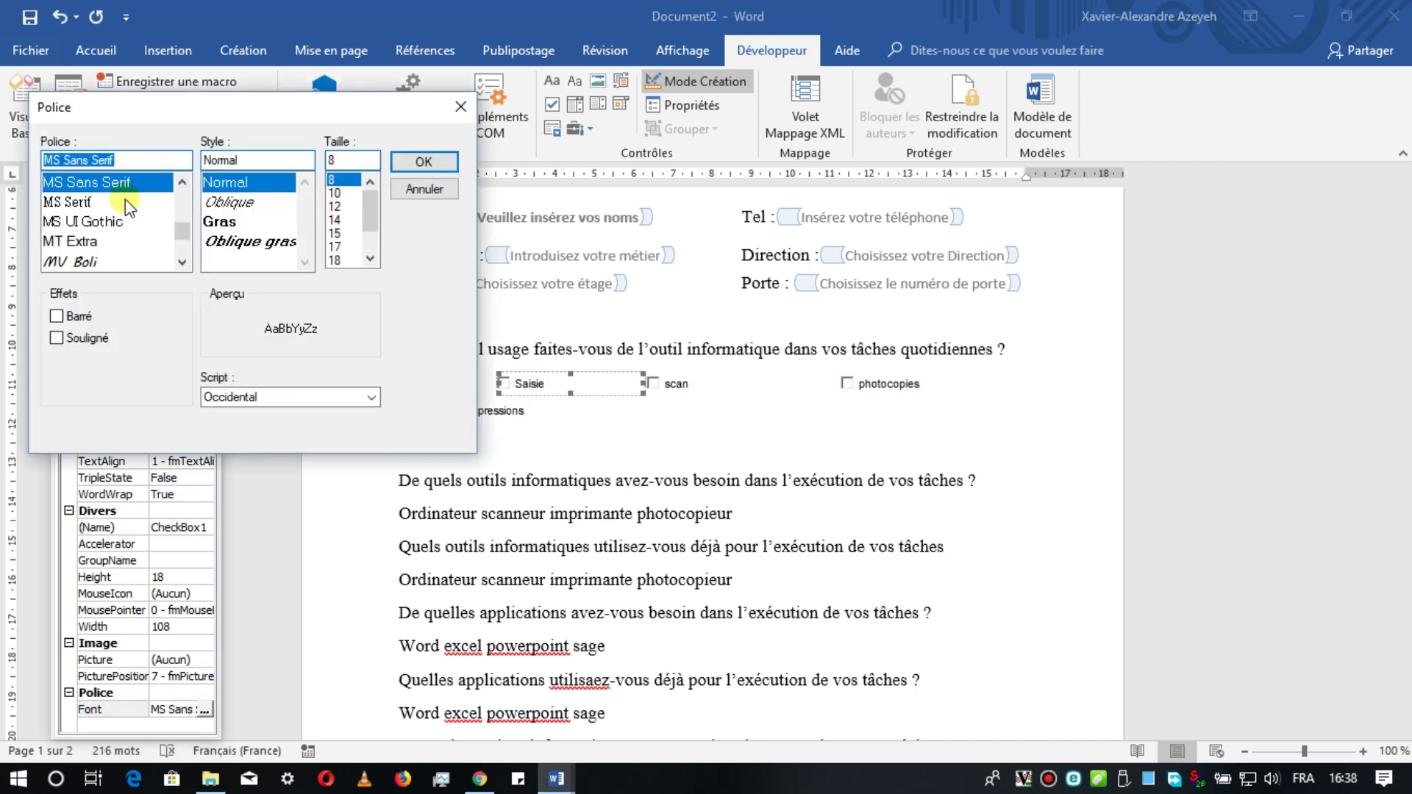
{"action": "type", "text": "T"}
{"action": "left_click", "coordinate": [102, 261]}
{"action": "left_click", "coordinate": [331, 180]}
{"action": "type", "text": "13"}
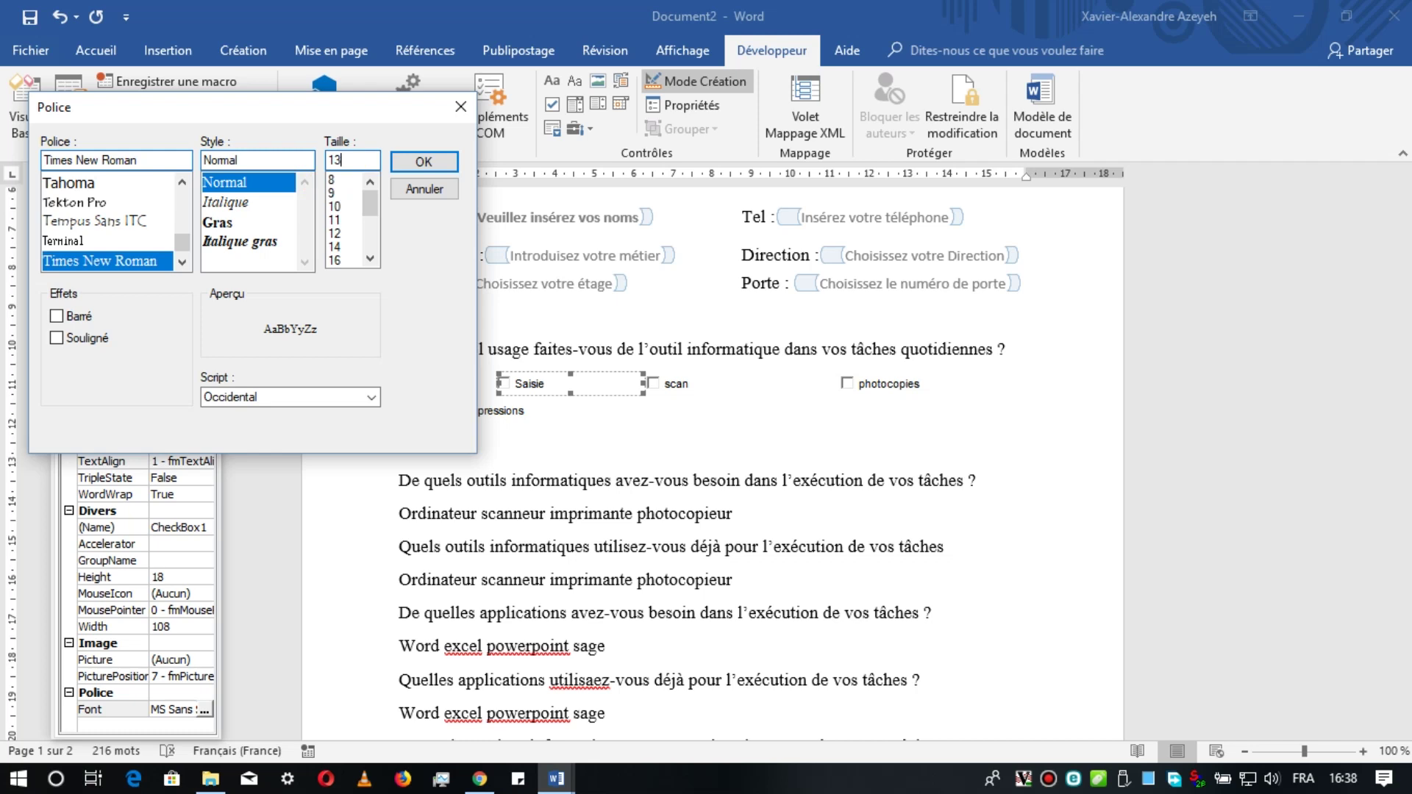
{"action": "left_click", "coordinate": [416, 161]}
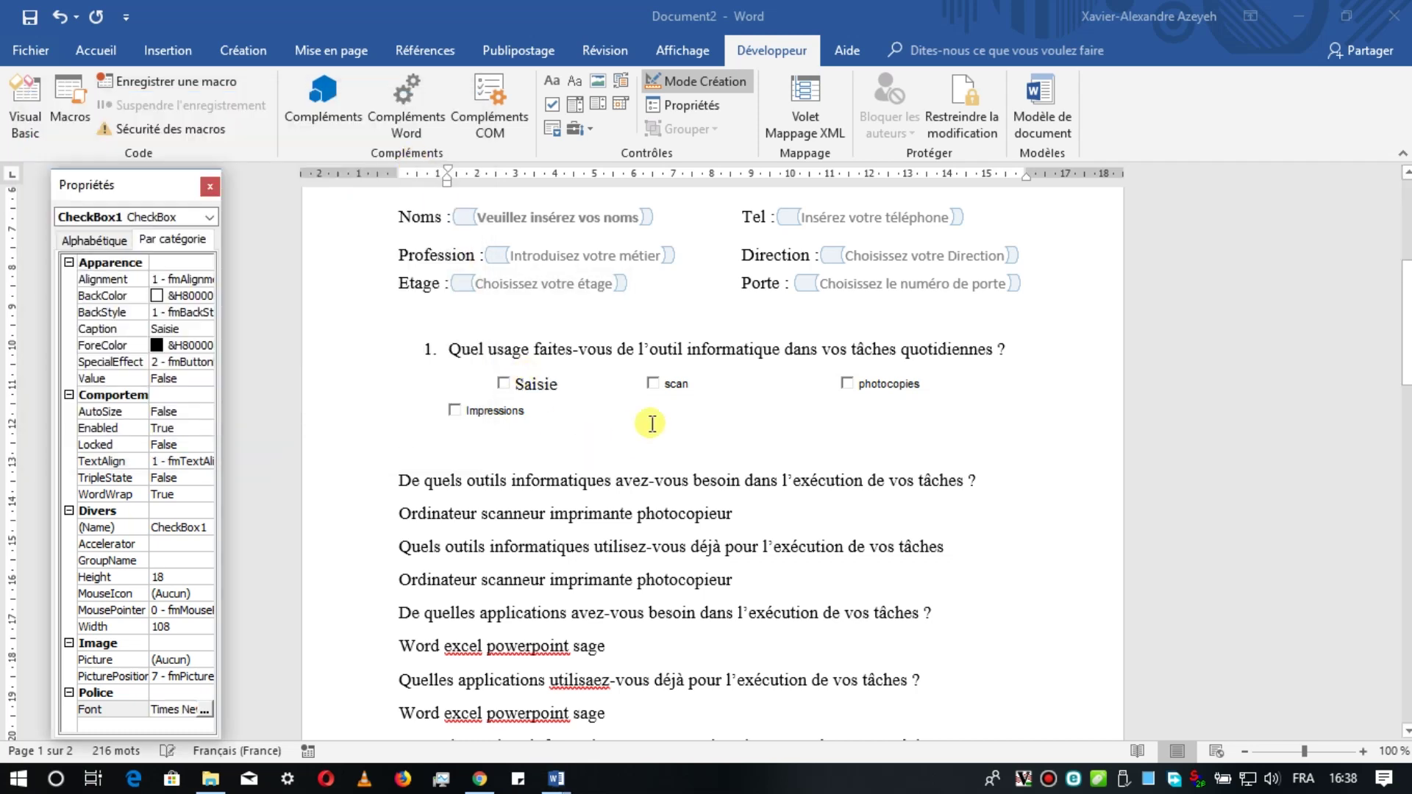
Step: Set the font of the scan check box to Times New Roman, size 13
{"action": "left_click", "coordinate": [674, 382]}
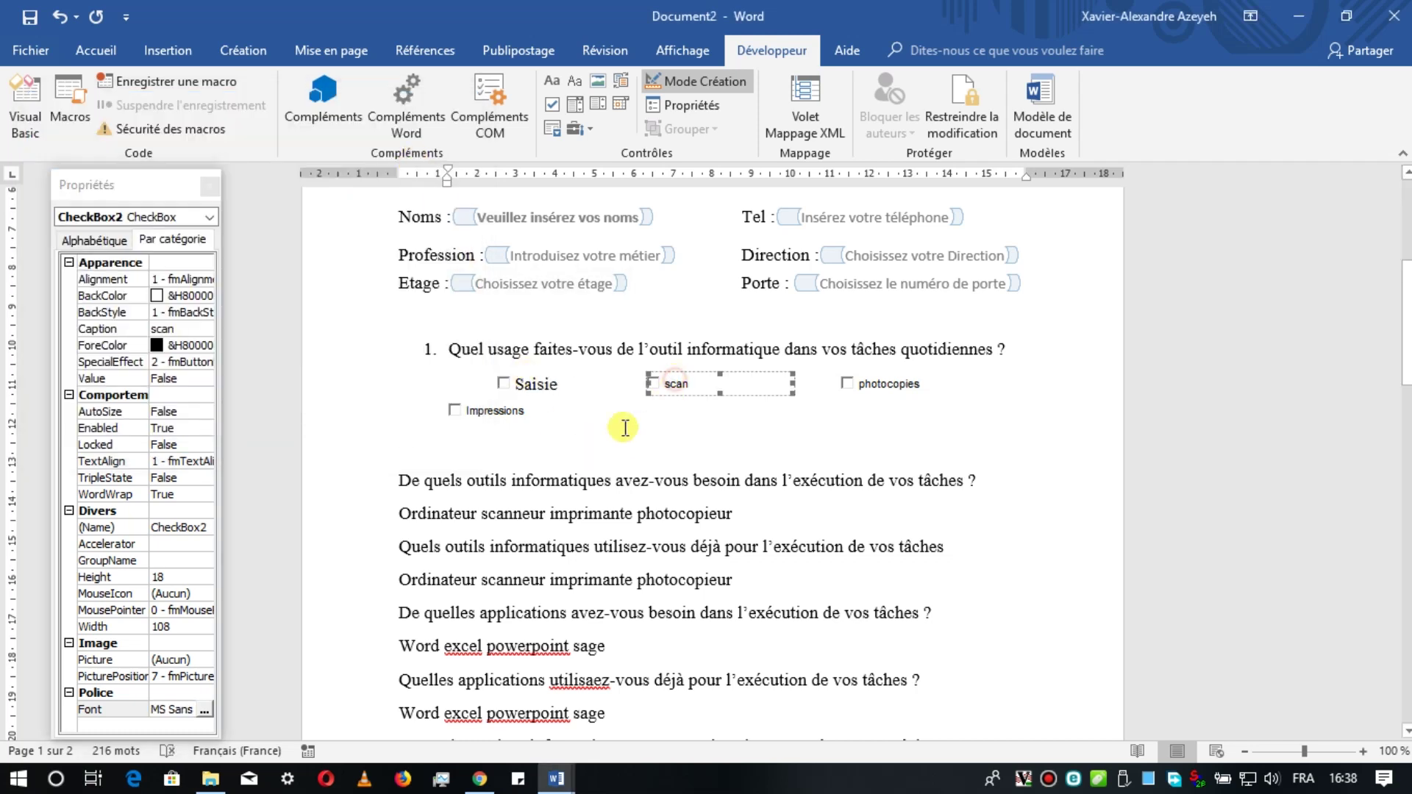
{"action": "left_click", "coordinate": [205, 709]}
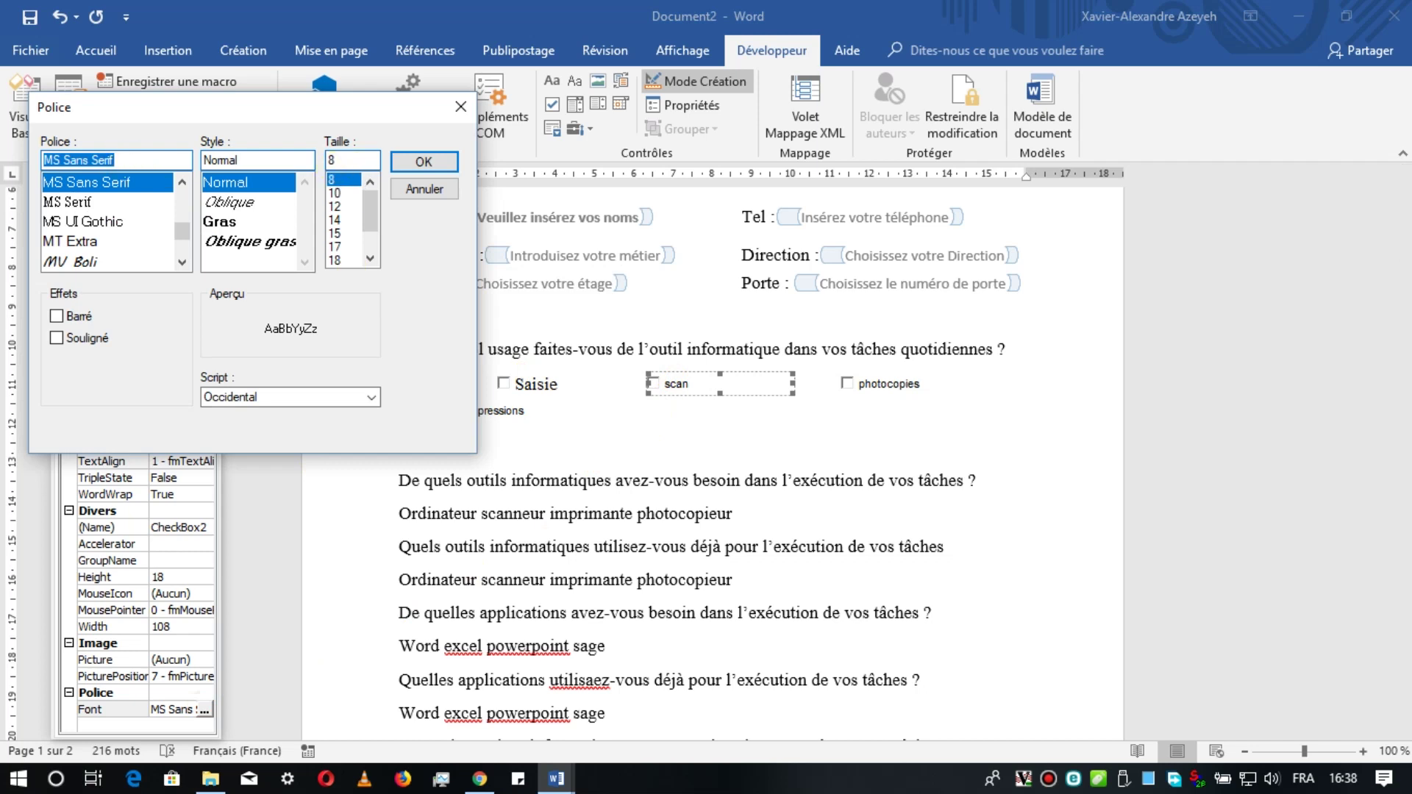
{"action": "type", "text": "T"}
{"action": "left_click", "coordinate": [81, 261]}
{"action": "left_click", "coordinate": [332, 159]}
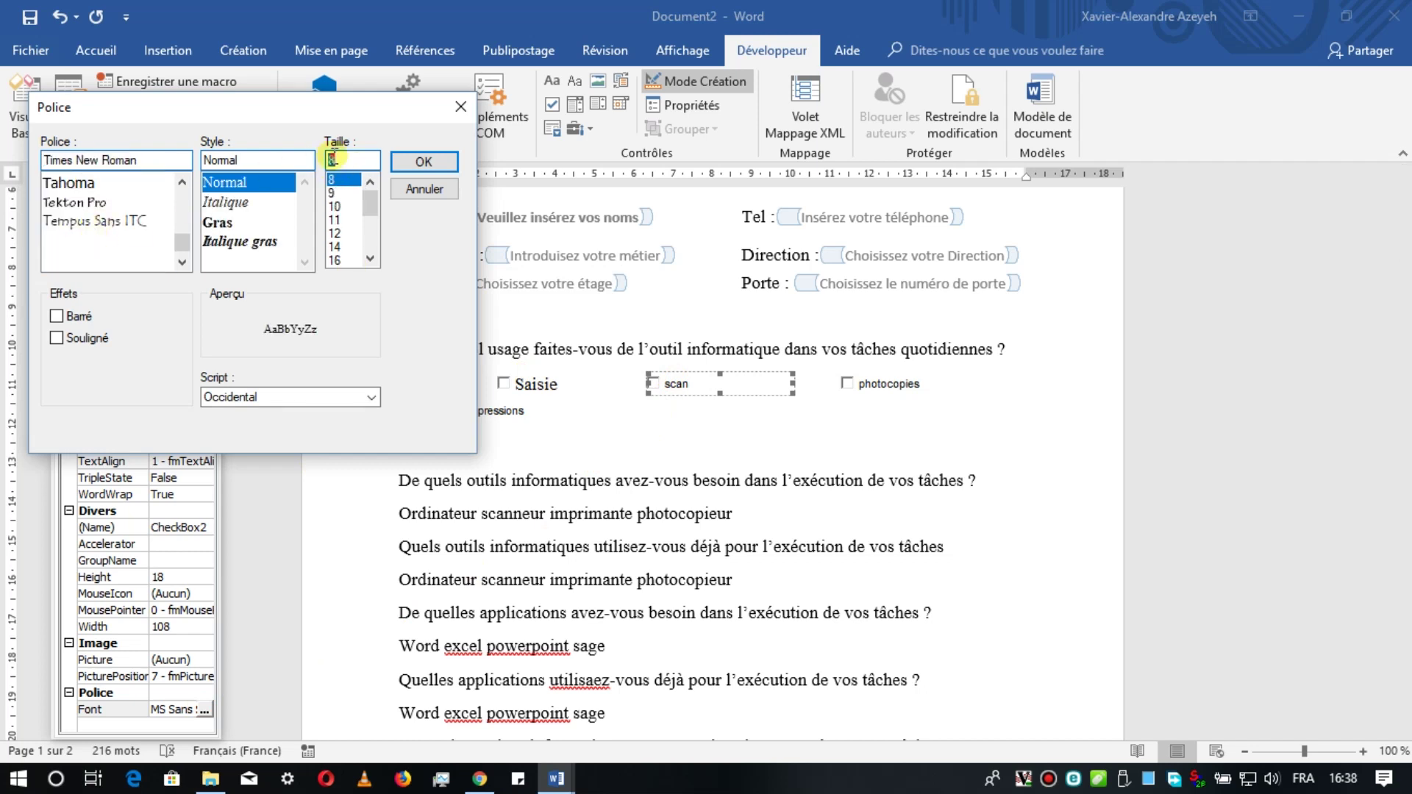
{"action": "type", "text": "13"}
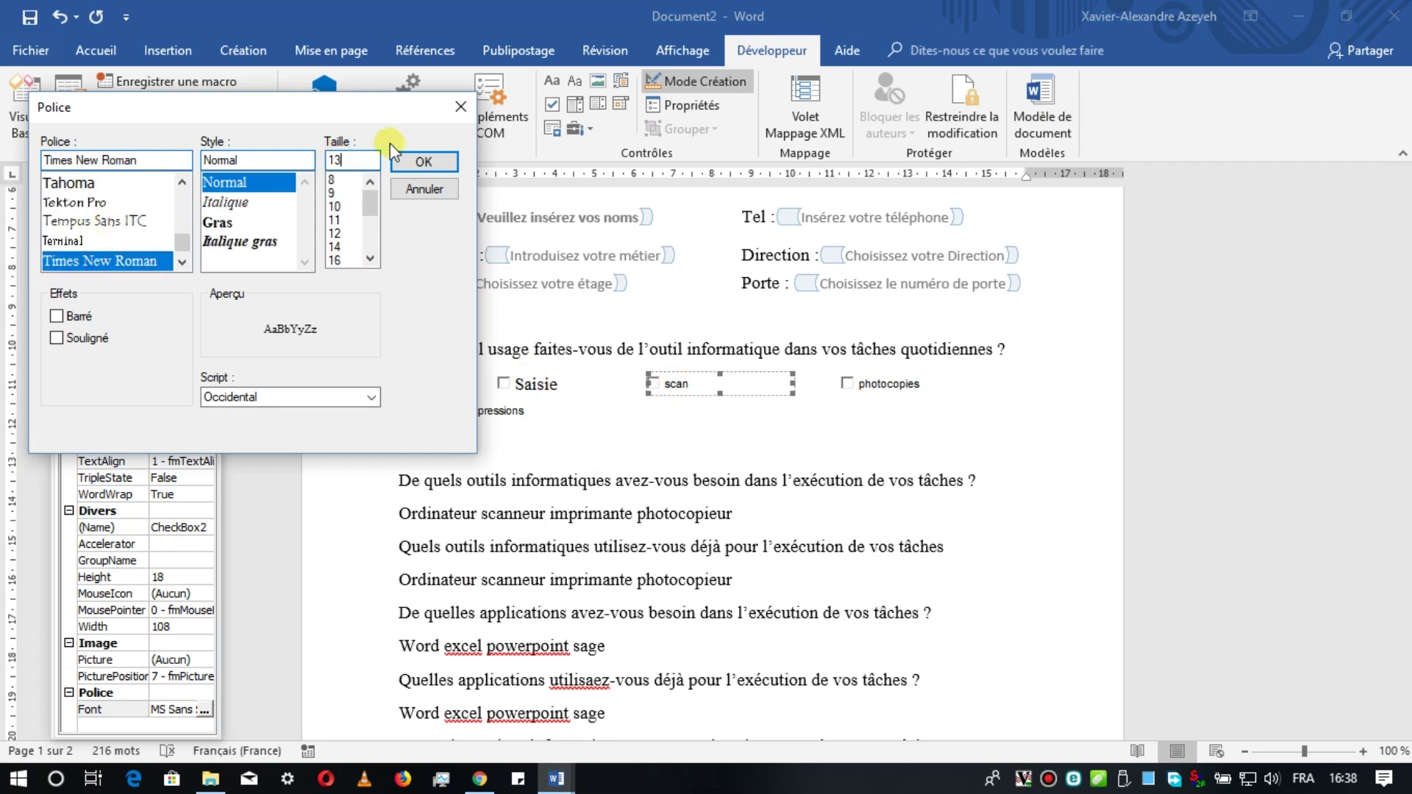
{"action": "left_click", "coordinate": [417, 160]}
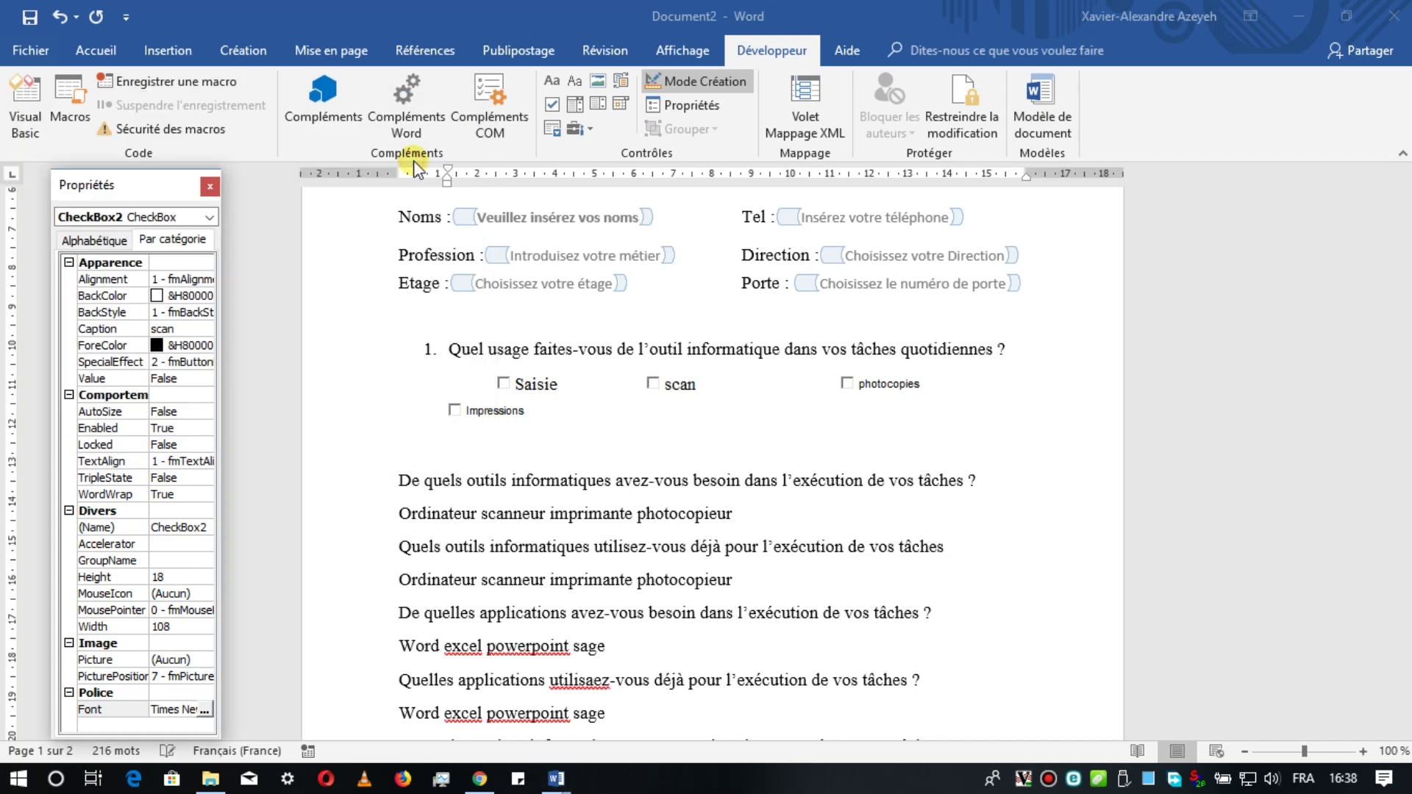
Step: Set the font of the photocopies check box to Times New Roman, size 13
{"action": "left_click", "coordinate": [878, 381]}
{"action": "left_click", "coordinate": [882, 390]}
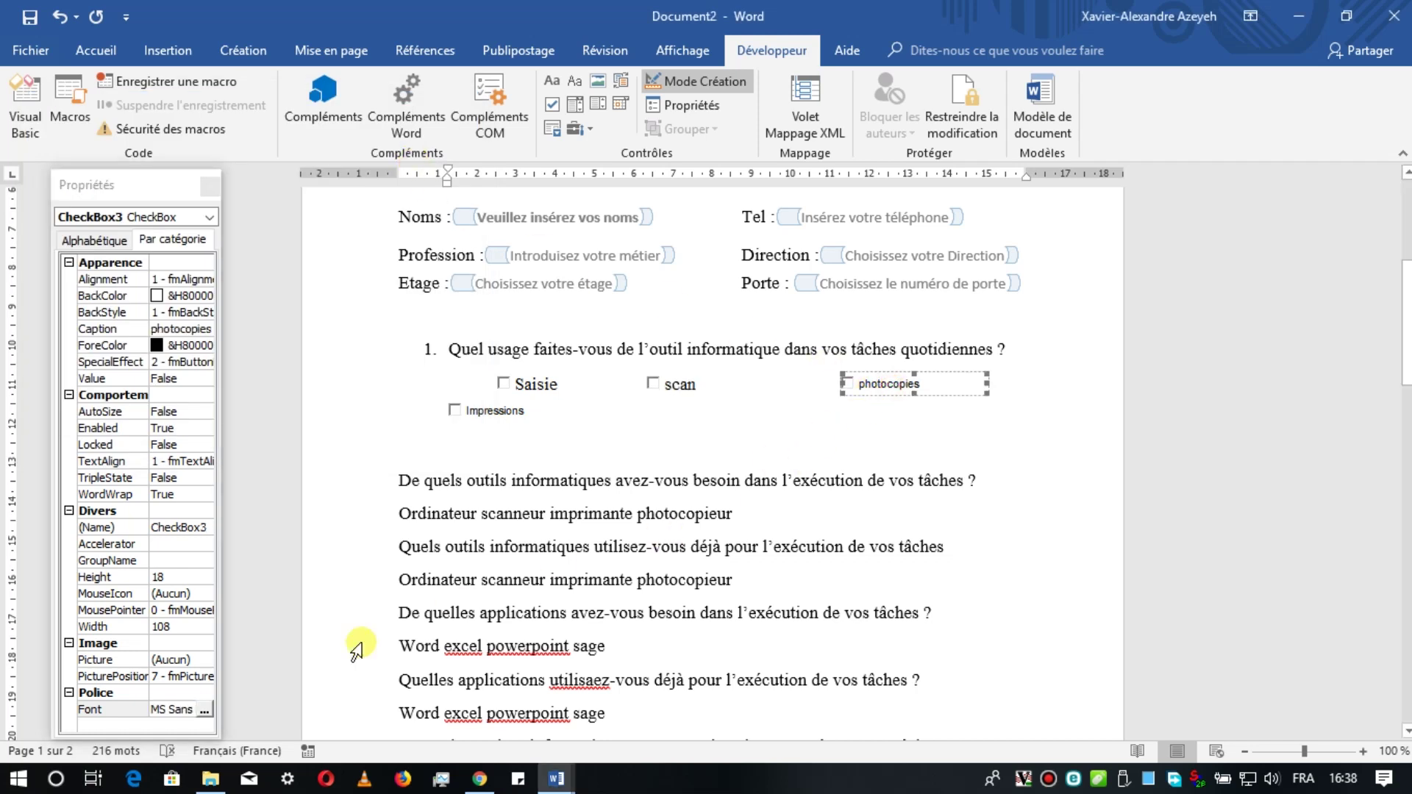
{"action": "left_click", "coordinate": [204, 710]}
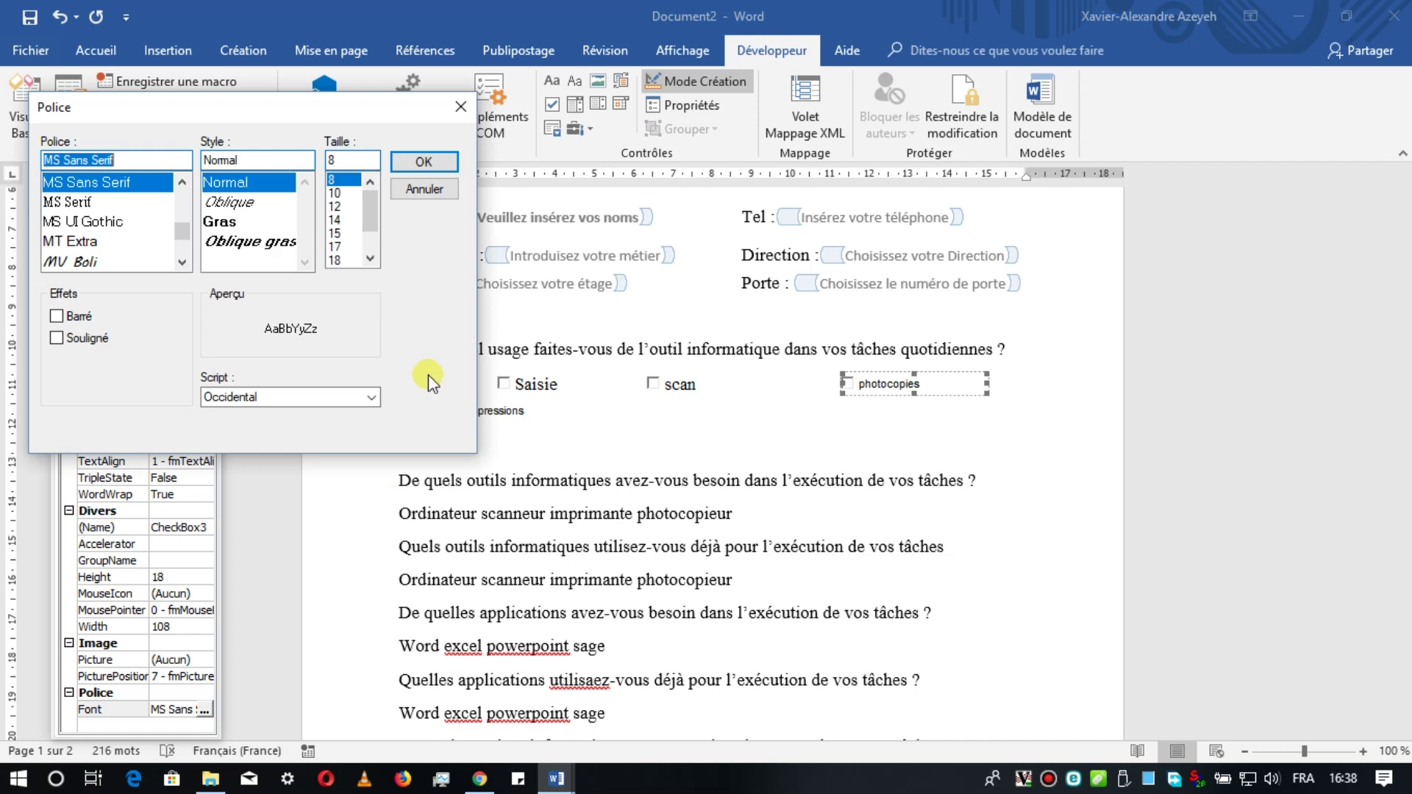
{"action": "type", "text": "t"}
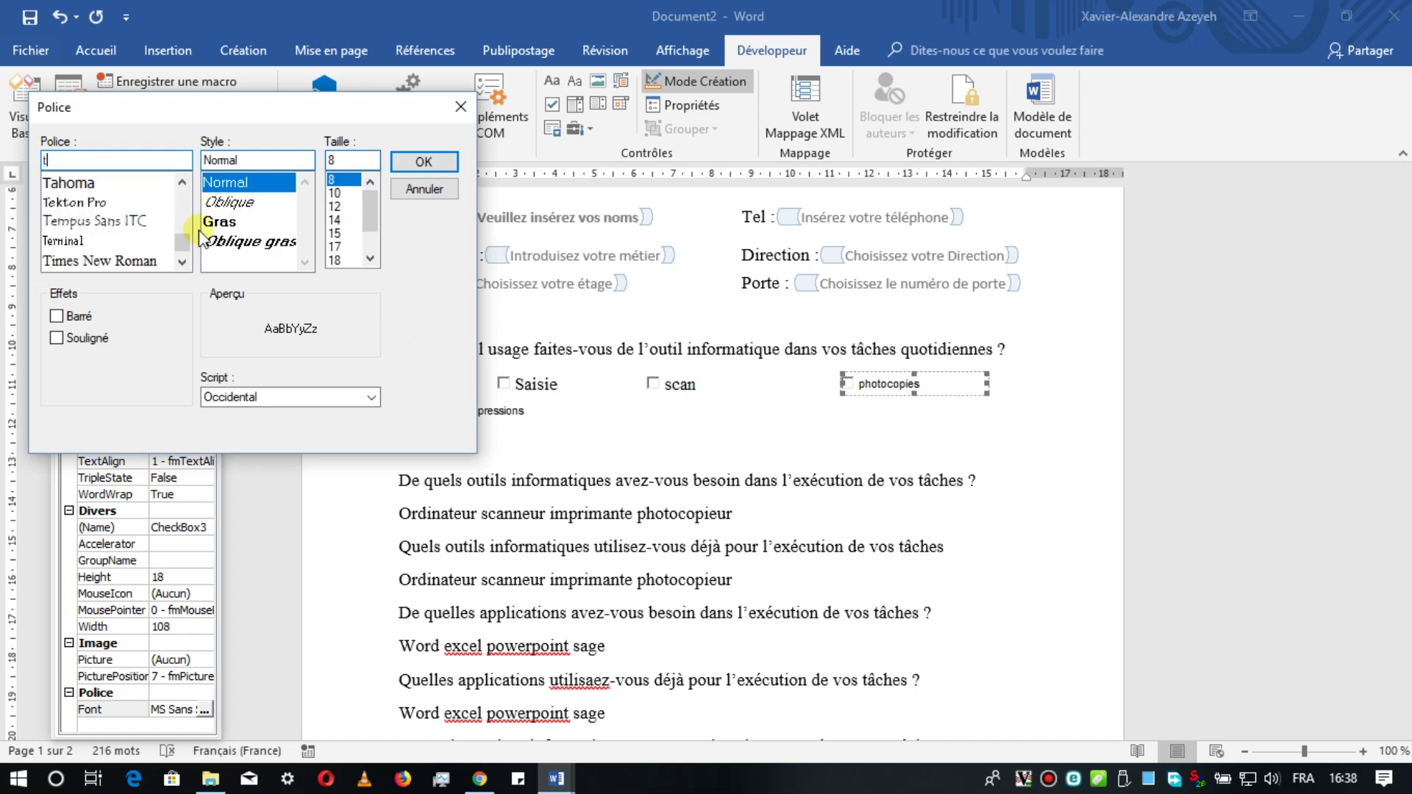
{"action": "left_click", "coordinate": [146, 264]}
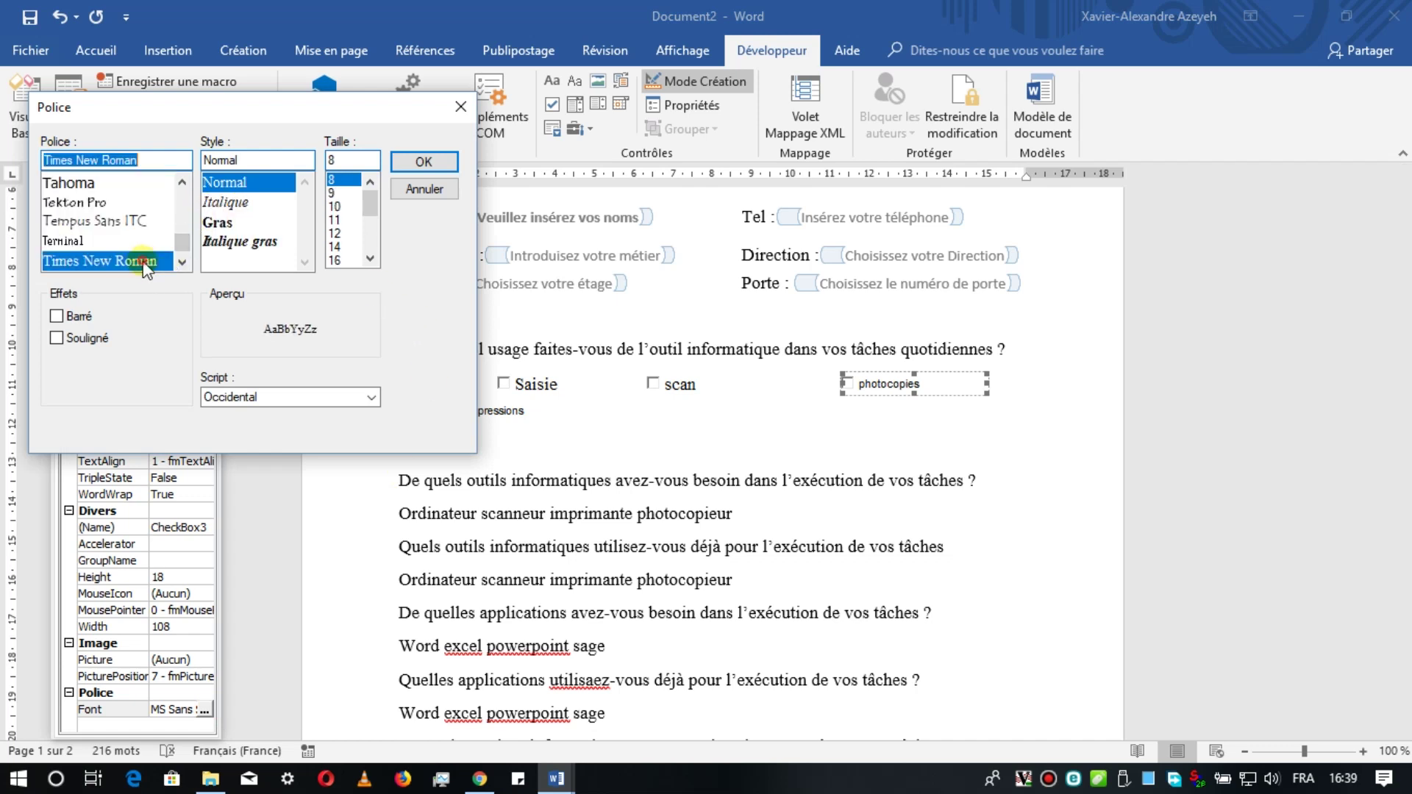
{"action": "double_click", "coordinate": [357, 159]}
{"action": "type", "text": "13"}
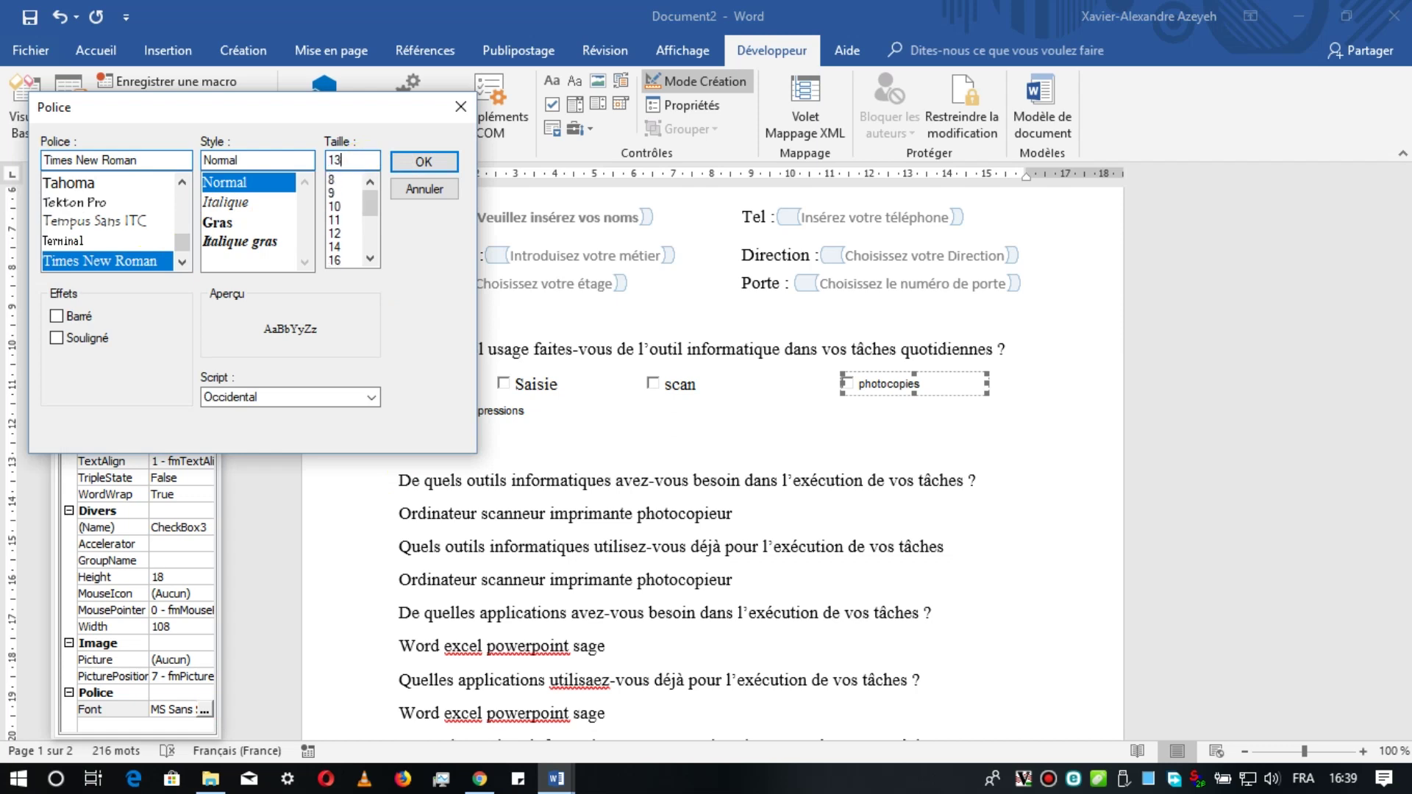
{"action": "left_click", "coordinate": [430, 161]}
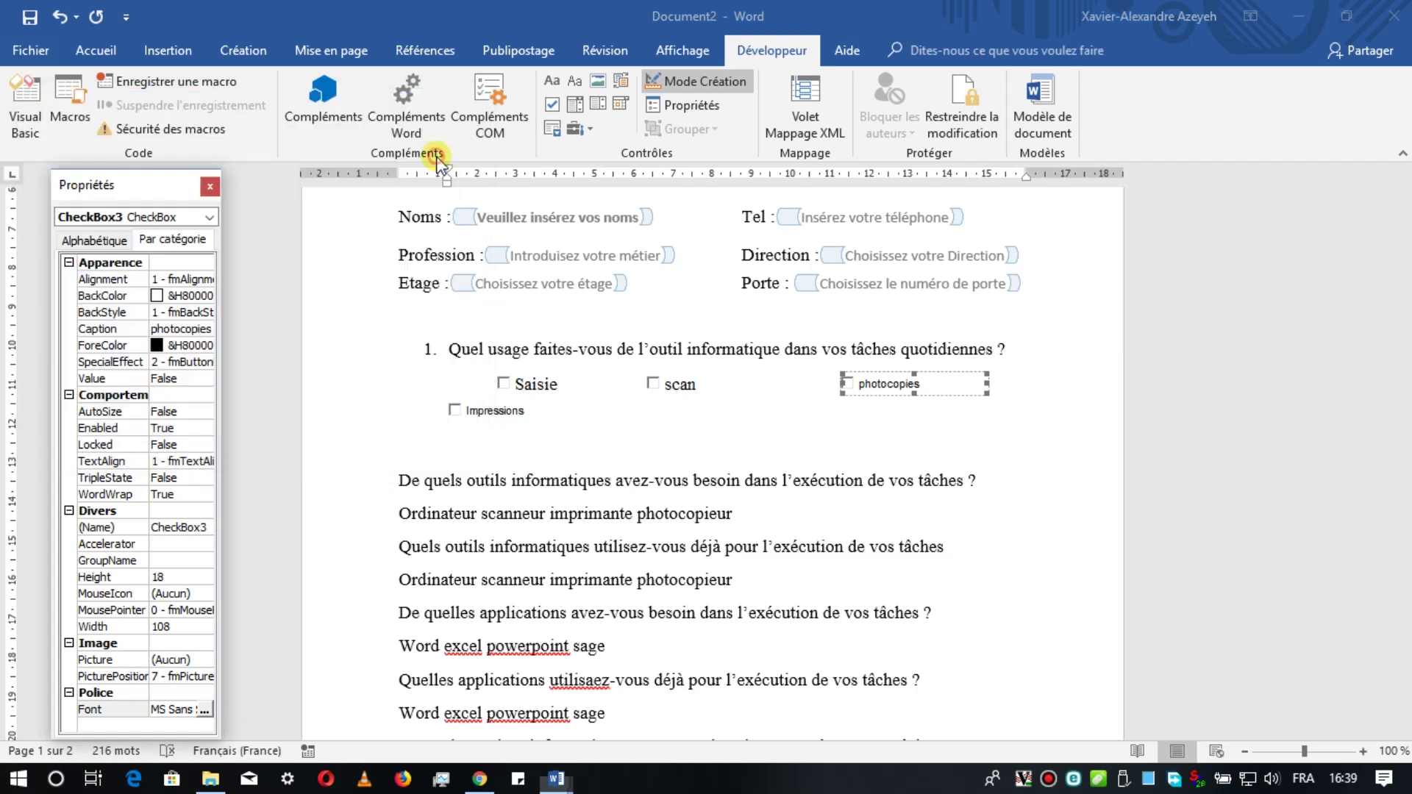
Step: Set the font of the Impressions check box to Times New Roman, size 13
{"action": "left_click", "coordinate": [500, 416]}
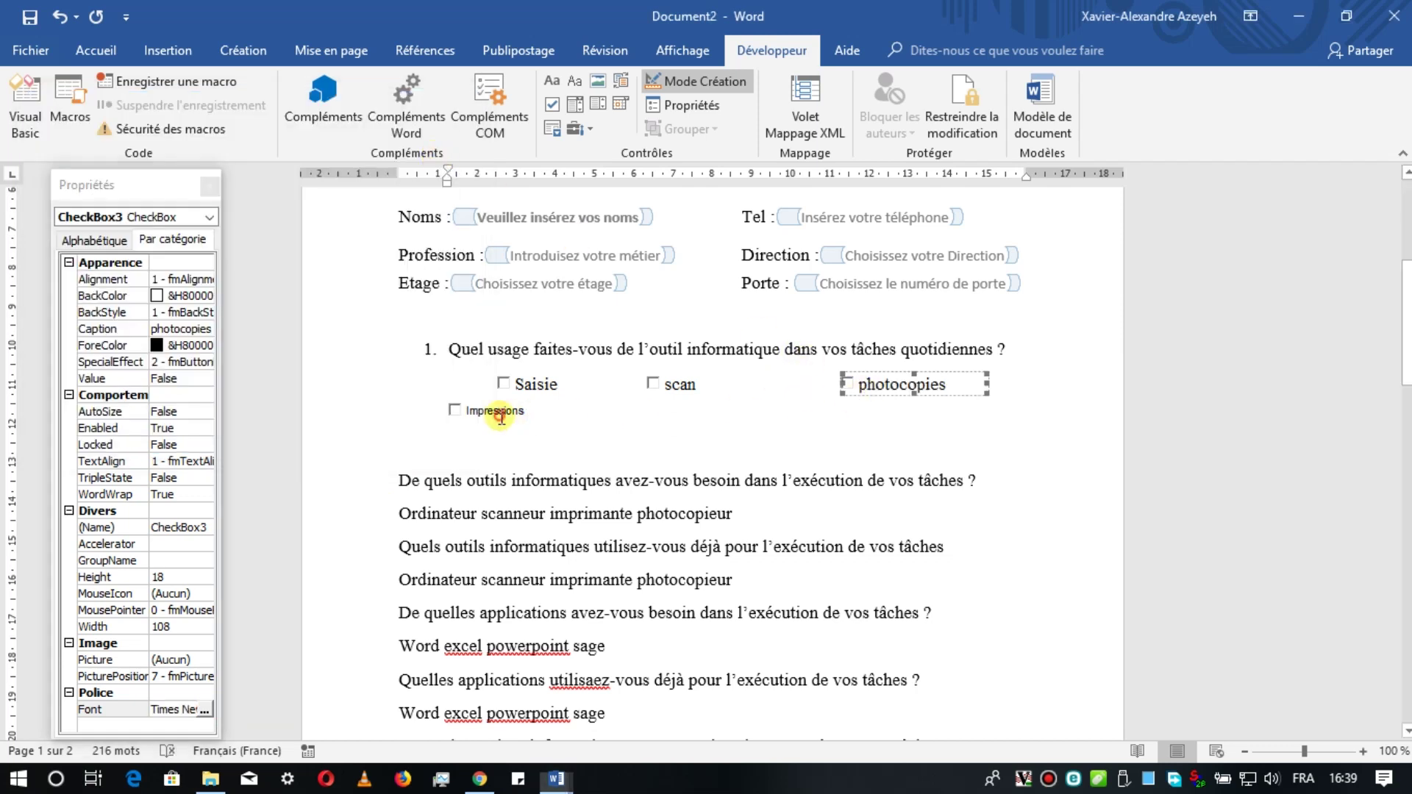
{"action": "left_click", "coordinate": [489, 412]}
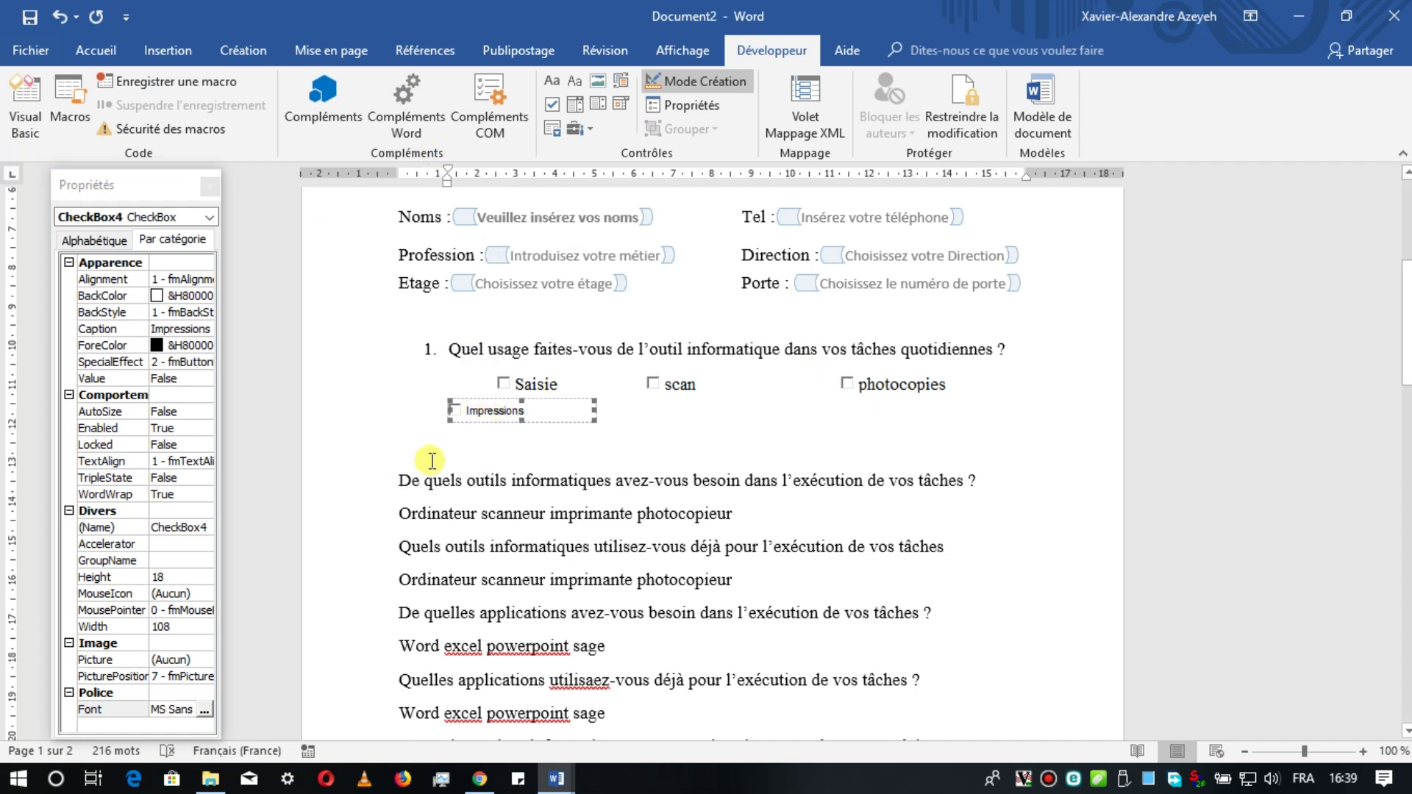
{"action": "left_click", "coordinate": [204, 709]}
{"action": "type", "text": "t"}
{"action": "left_click", "coordinate": [103, 261]}
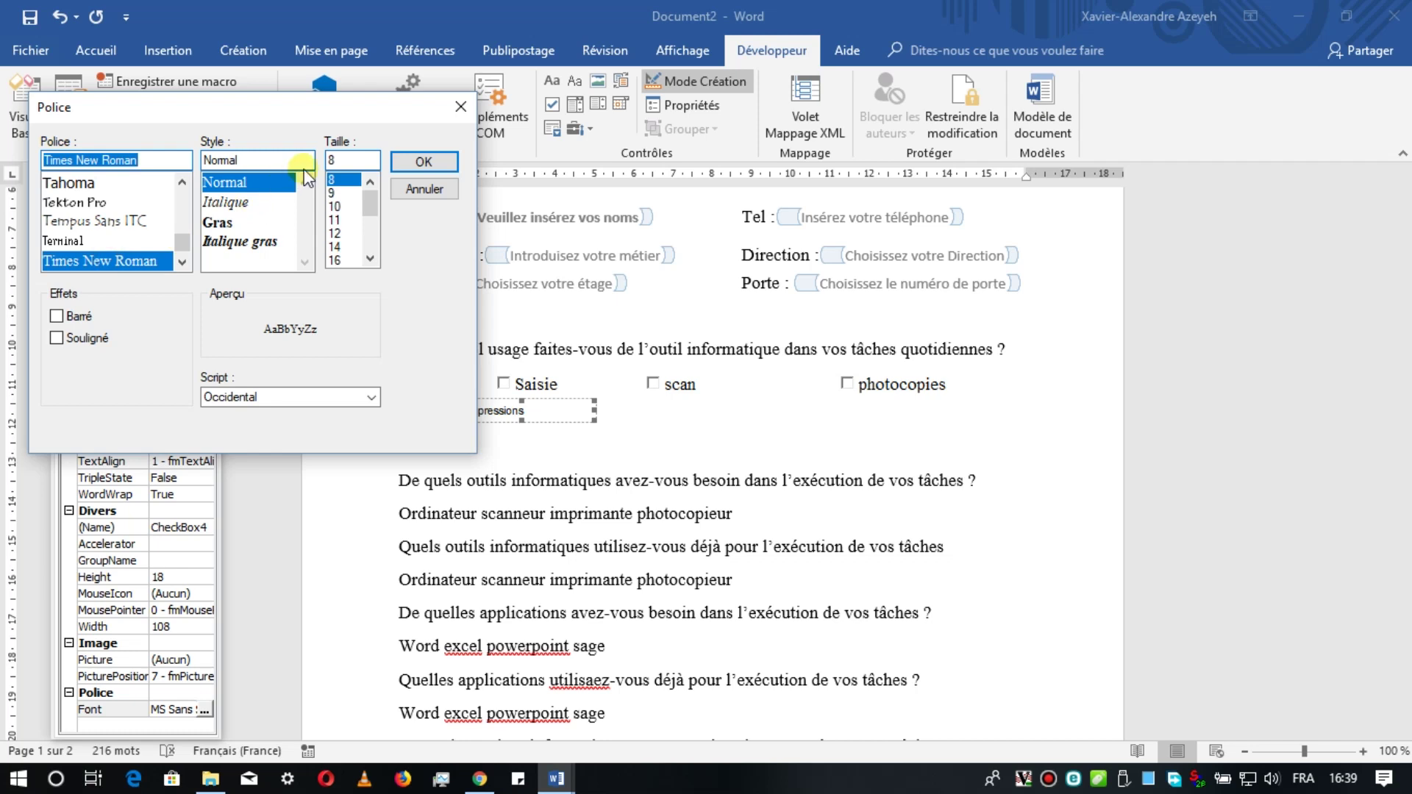
{"action": "left_click", "coordinate": [346, 160]}
{"action": "type", "text": "12"}
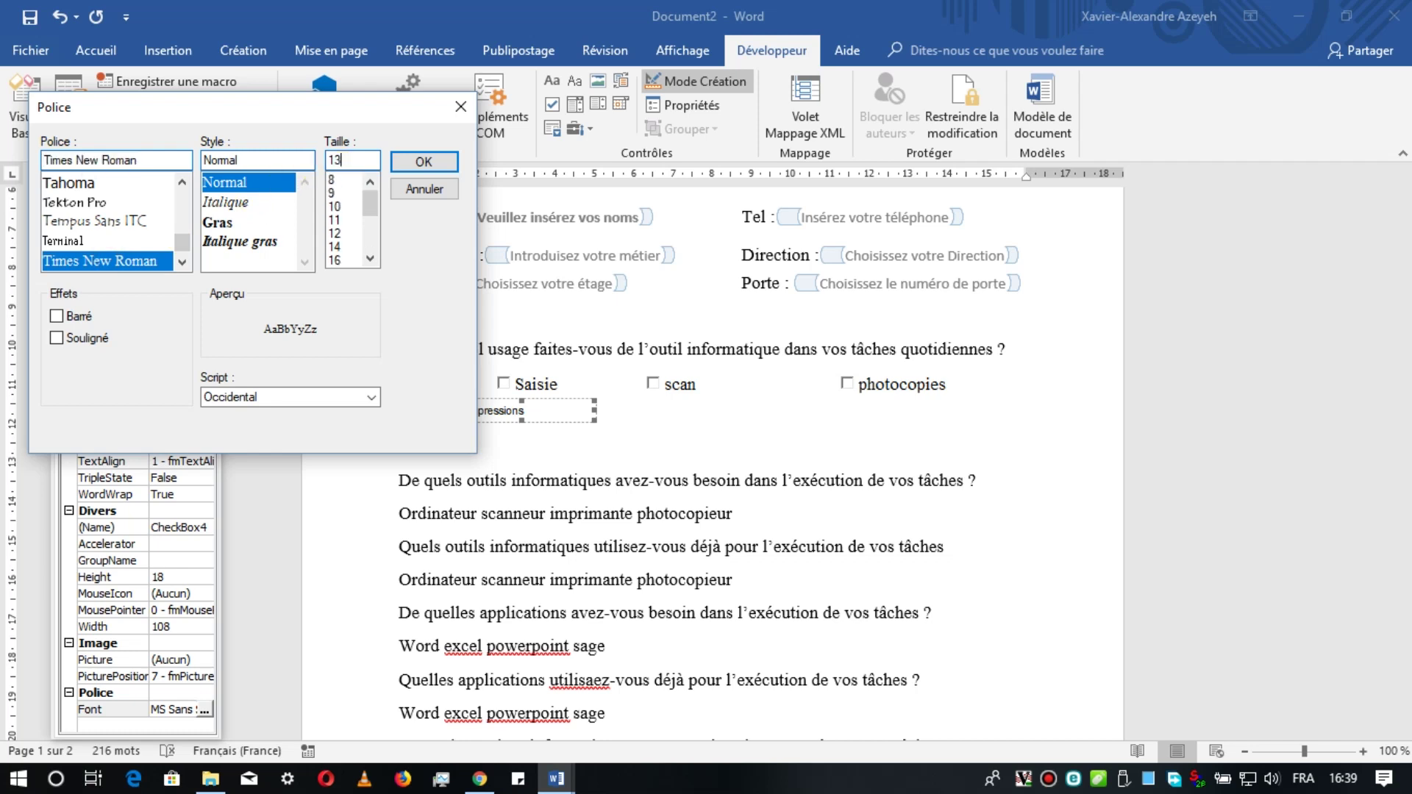
{"action": "left_click", "coordinate": [423, 161]}
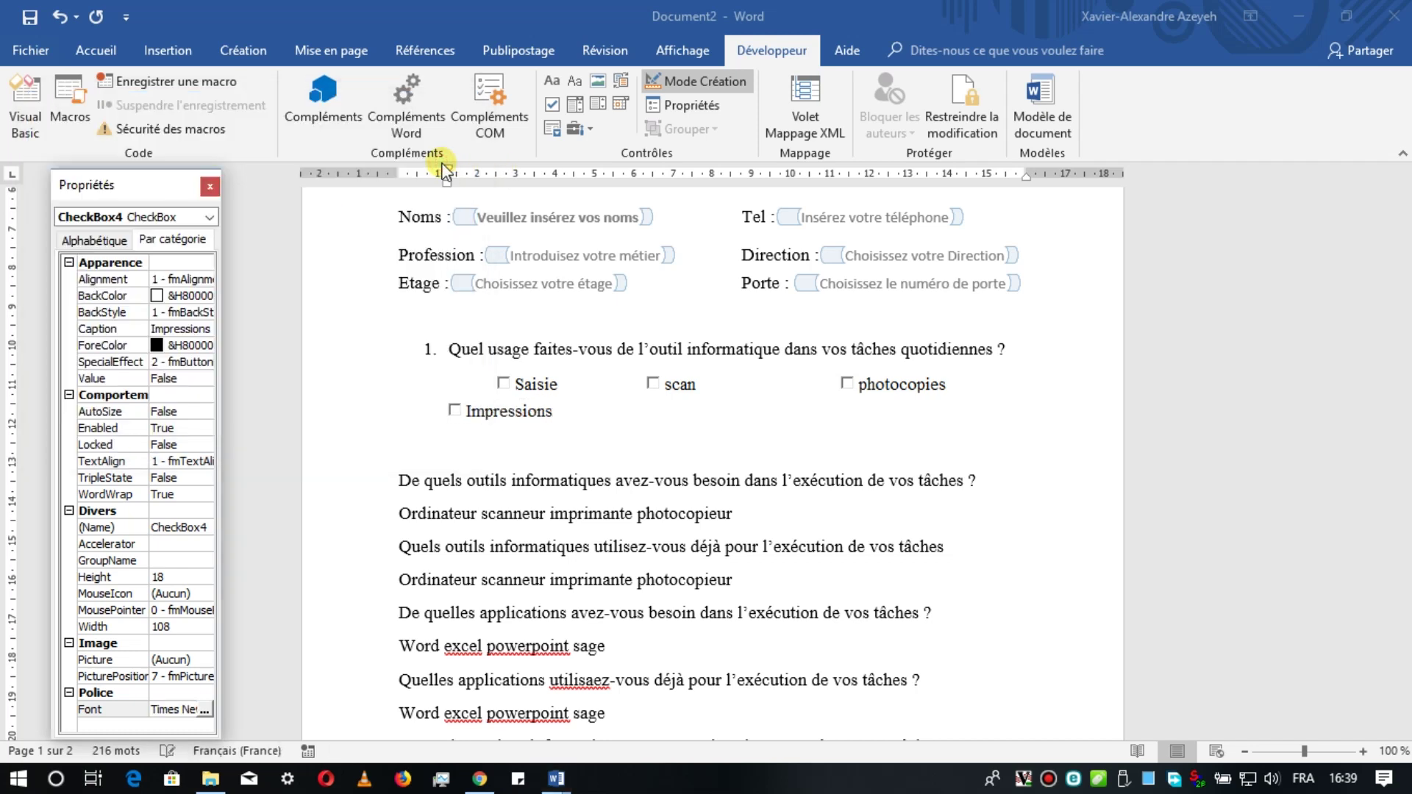
Step: Narrow the Saisie check box to a width of about 50 and the scan check box to just fit its caption
{"action": "left_click", "coordinate": [531, 384]}
{"action": "left_click", "coordinate": [526, 385]}
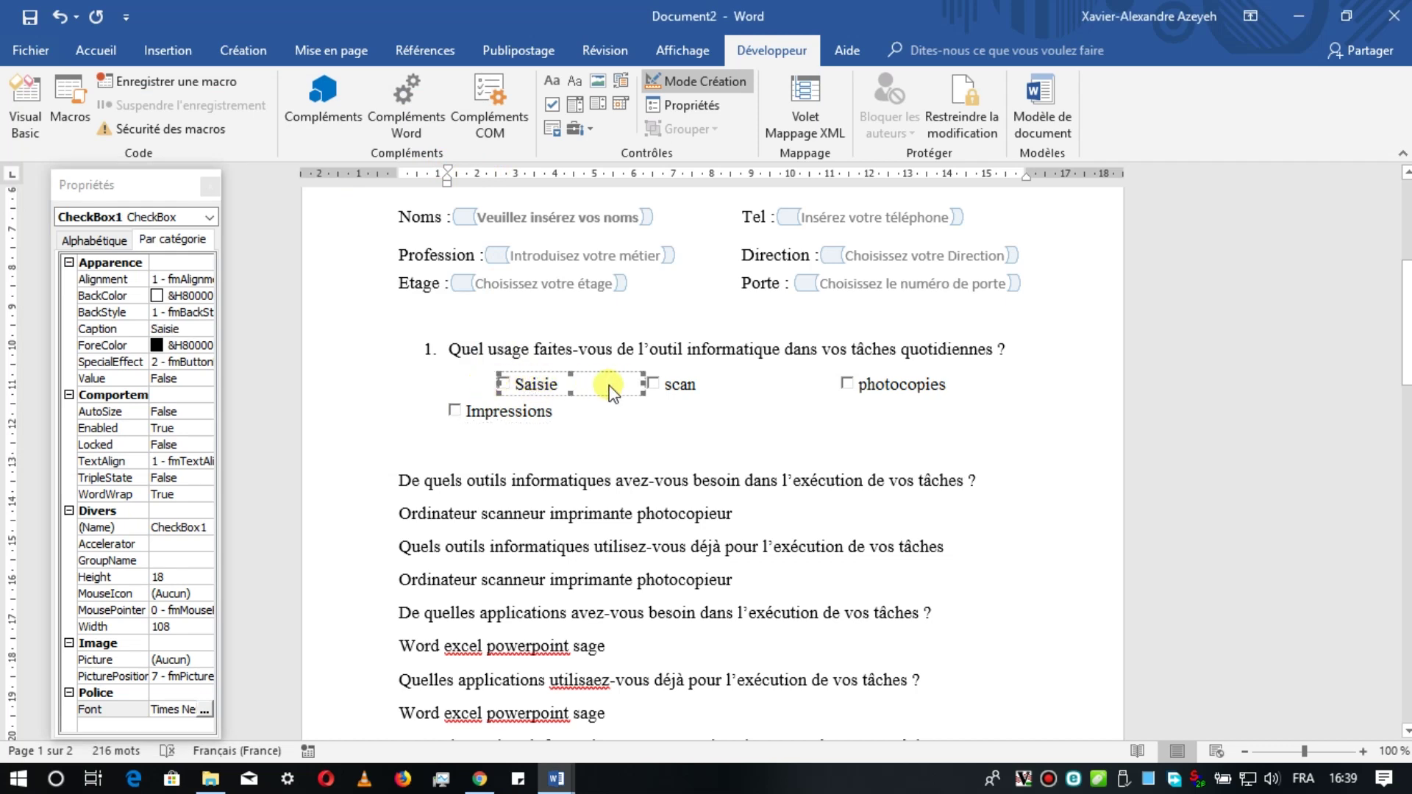
{"action": "left_click", "coordinate": [637, 382]}
{"action": "left_click_drag", "start_coordinate": [561, 382], "coordinate": [563, 382]}
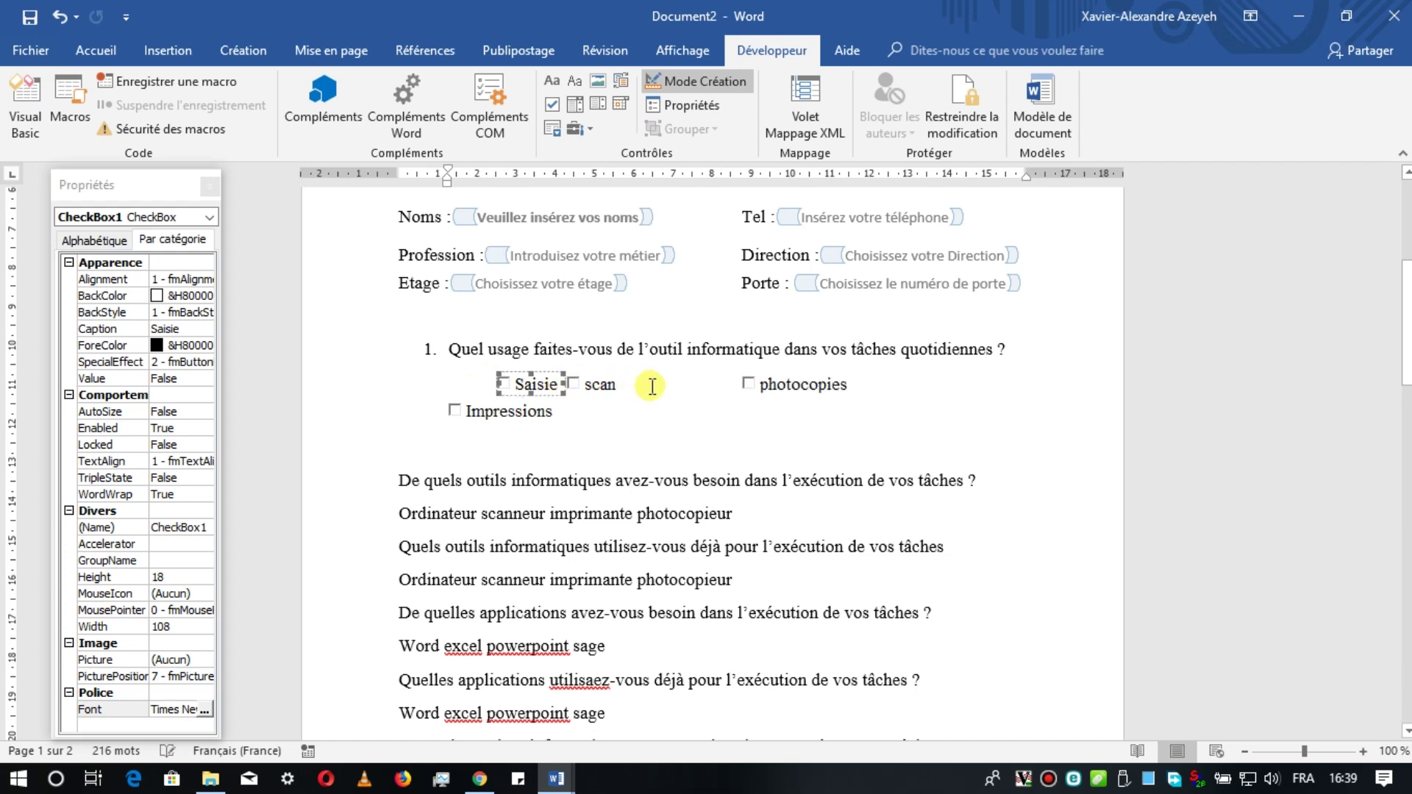
{"action": "left_click", "coordinate": [626, 386]}
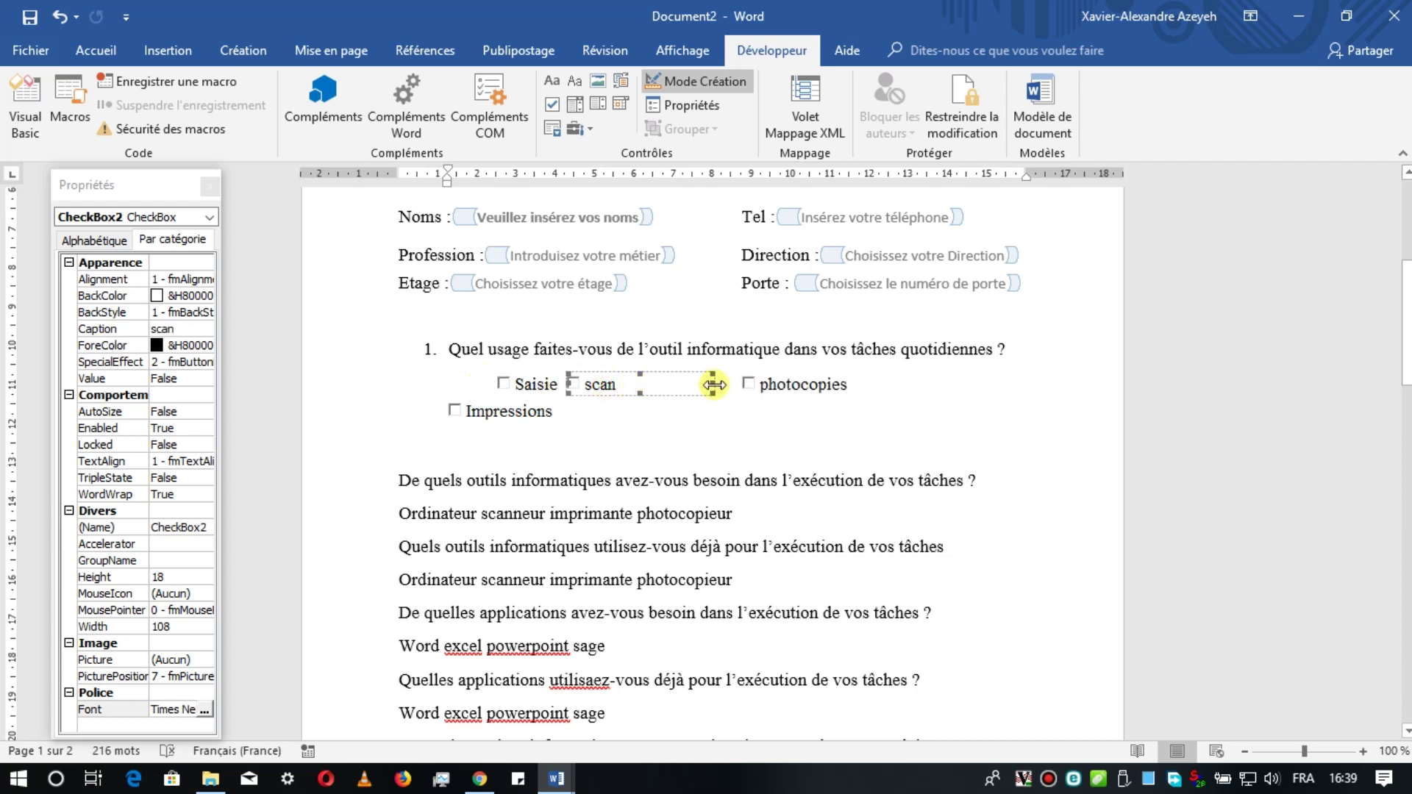
{"action": "left_click_drag", "start_coordinate": [622, 384], "coordinate": [627, 384]}
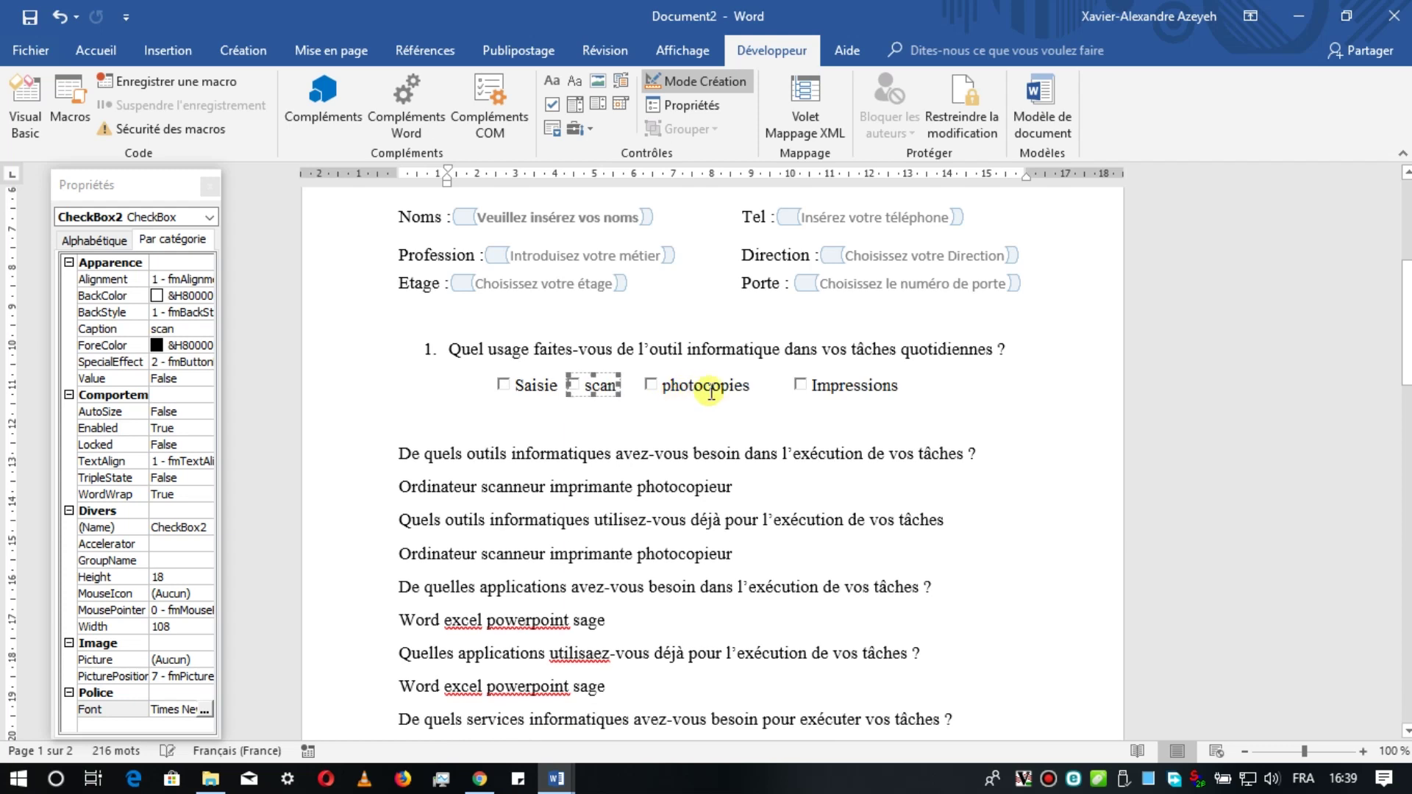
Step: Narrow the photocopies and Impressions check boxes so that each one just fits its caption
{"action": "left_click", "coordinate": [717, 383]}
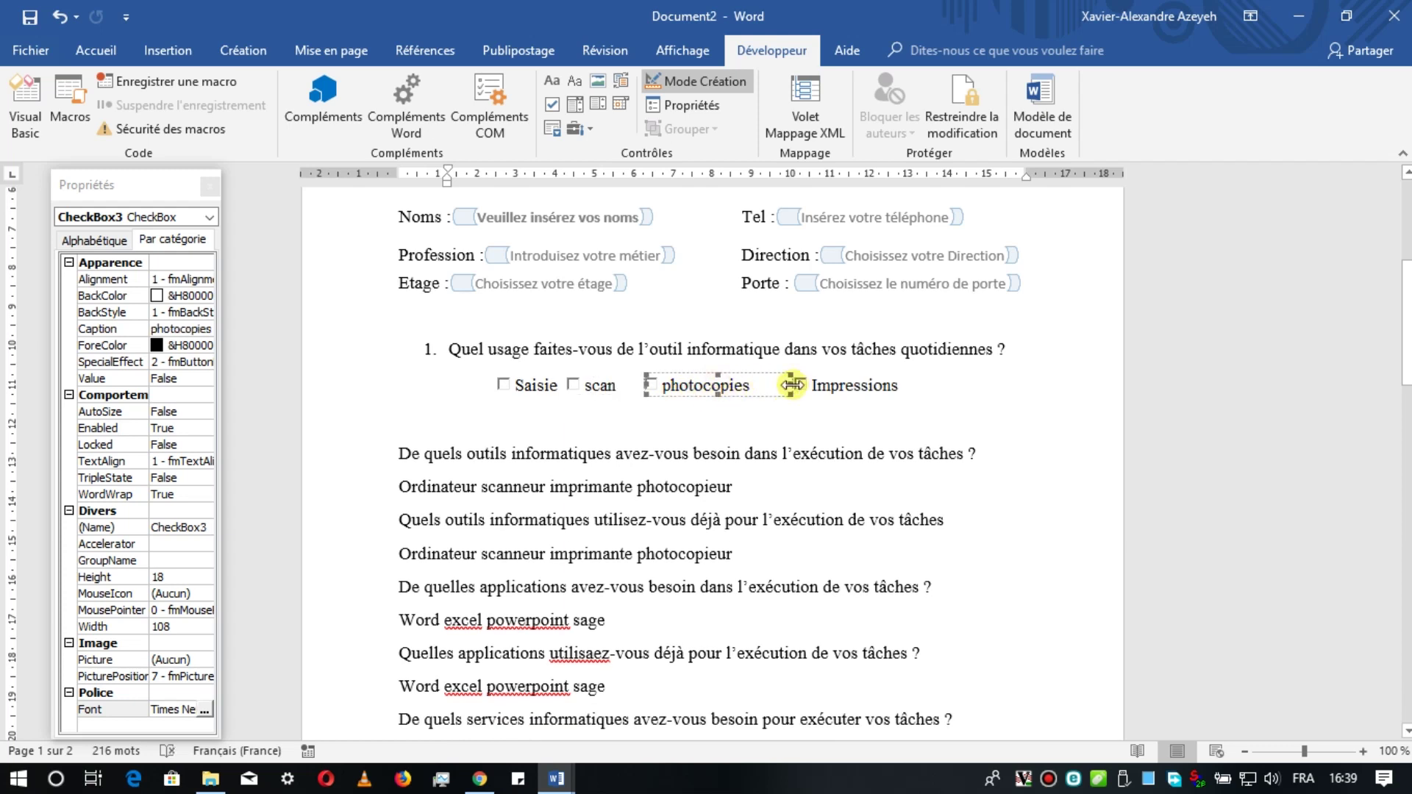
{"action": "left_click_drag", "start_coordinate": [756, 385], "coordinate": [756, 385]}
{"action": "left_click", "coordinate": [780, 385]}
{"action": "left_click_drag", "start_coordinate": [900, 383], "coordinate": [863, 388]}
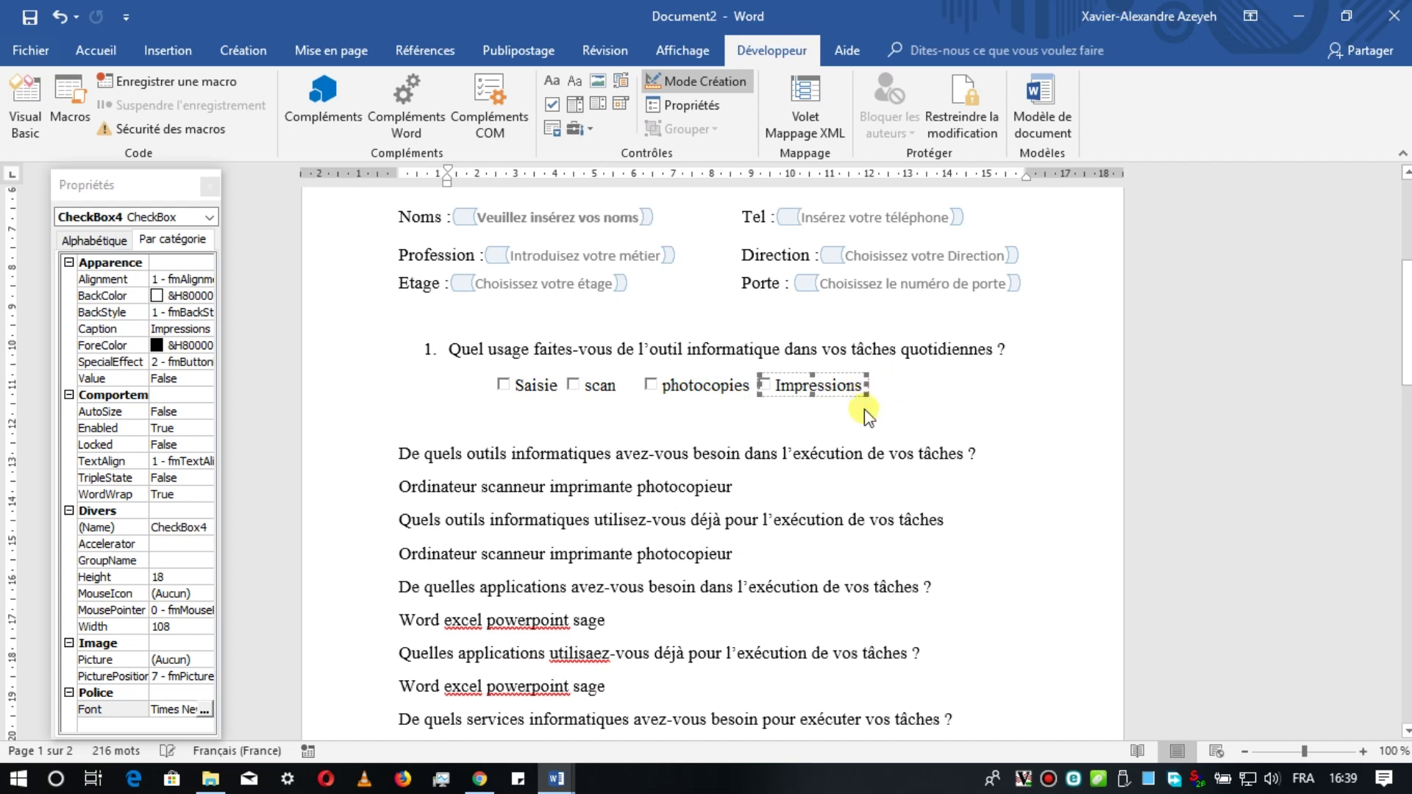
Step: Remove the extra indent before the Saisie check box and space out the four check boxes on their line with tab characters
{"action": "left_click", "coordinate": [486, 383]}
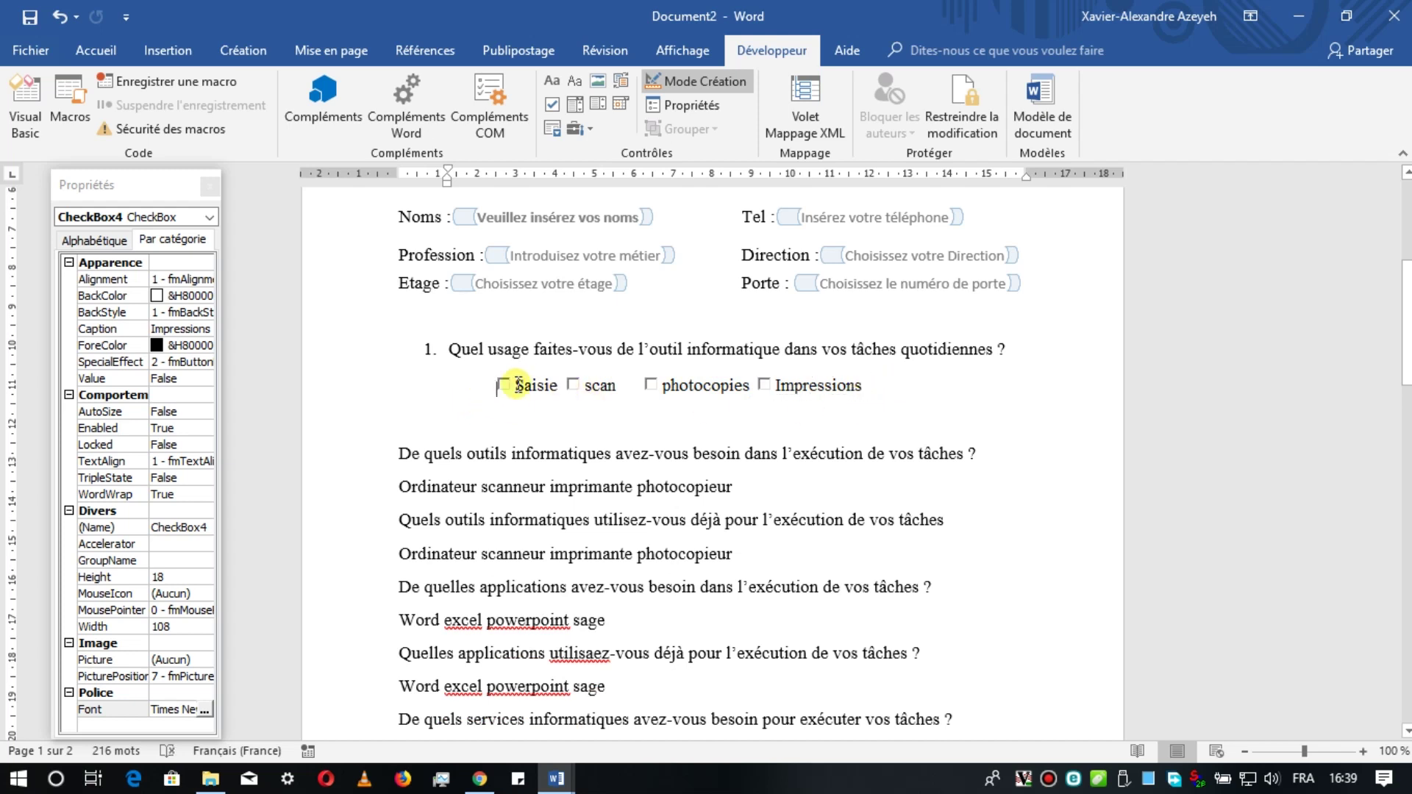
{"action": "key", "text": "BackSpace"}
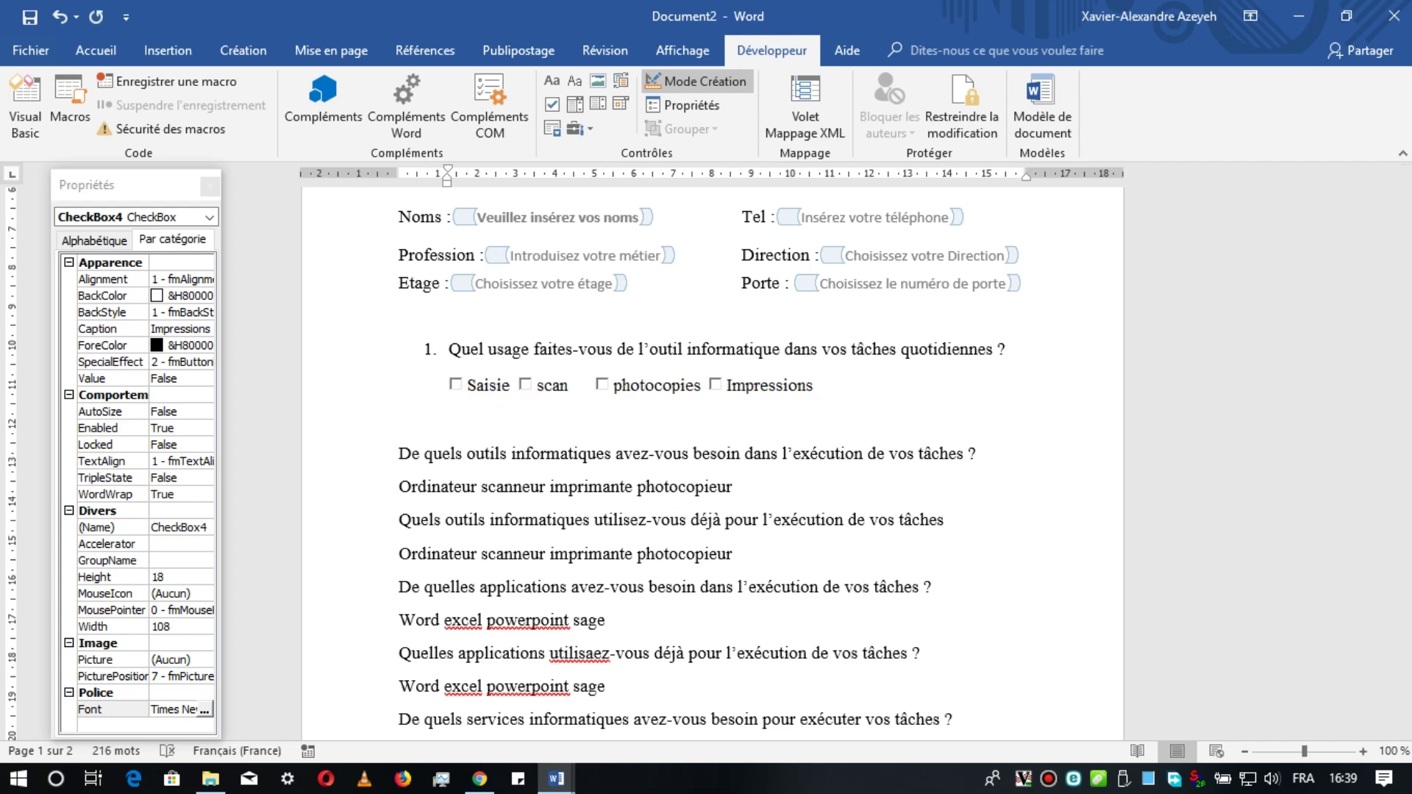
{"action": "key", "text": "Tab"}
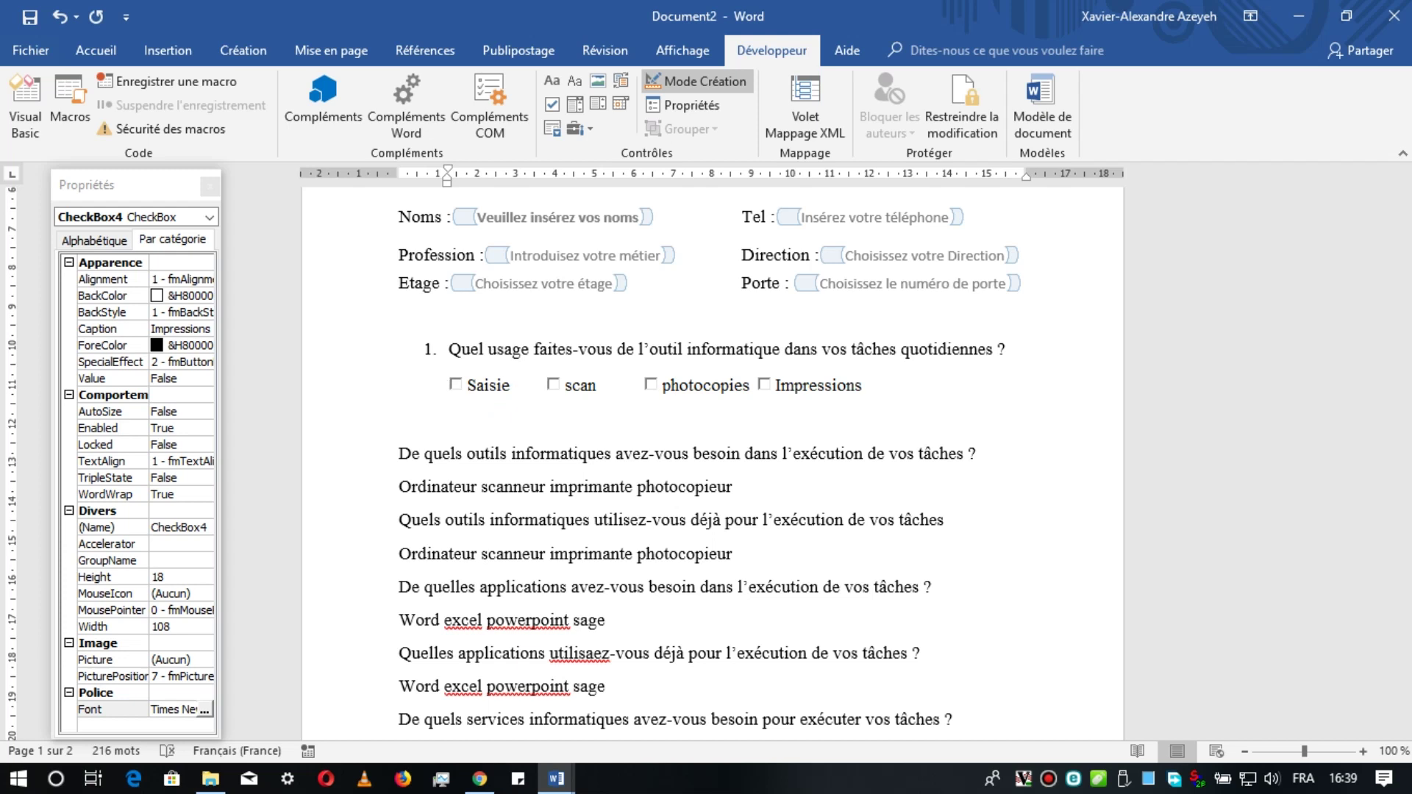
{"action": "key", "text": "BackSpace"}
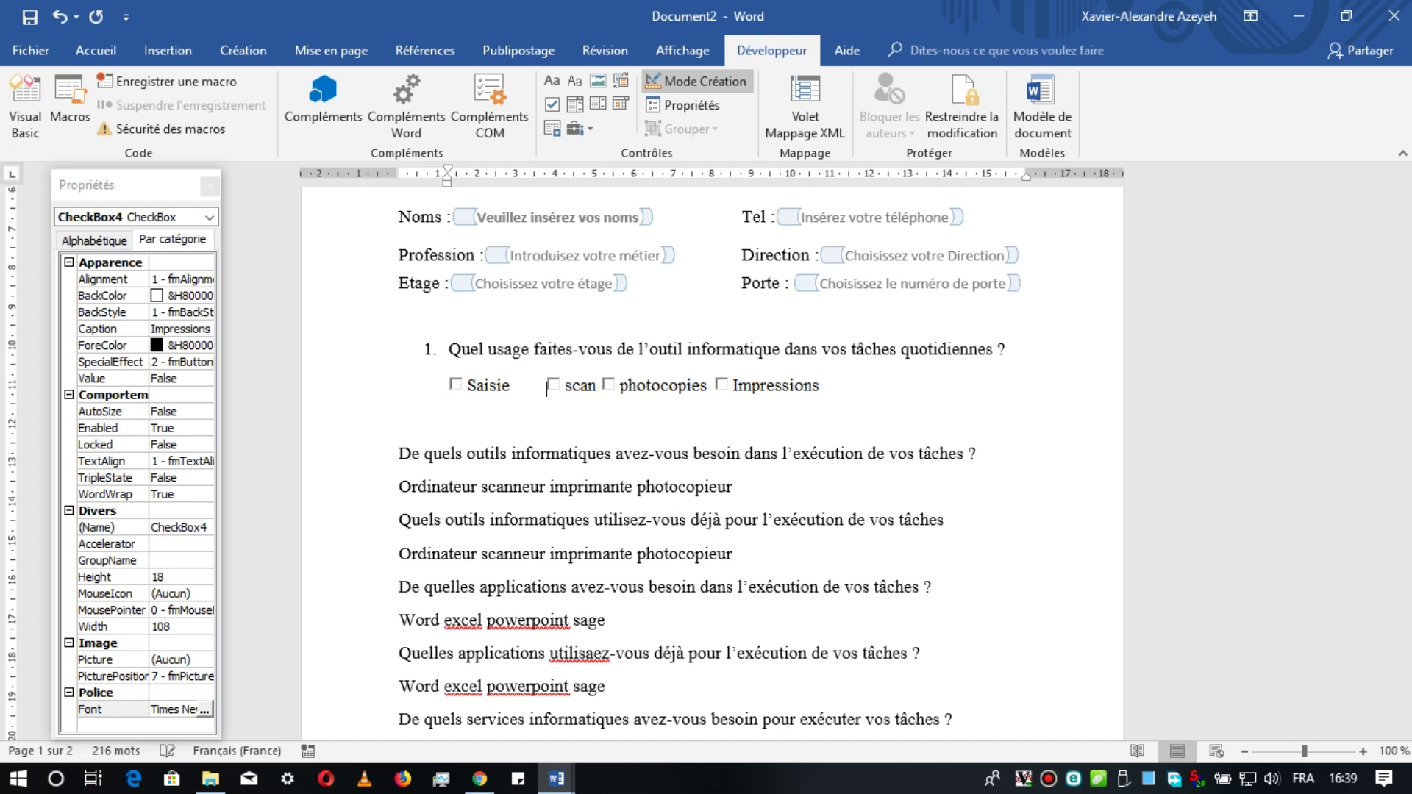
{"action": "key", "text": "Tab"}
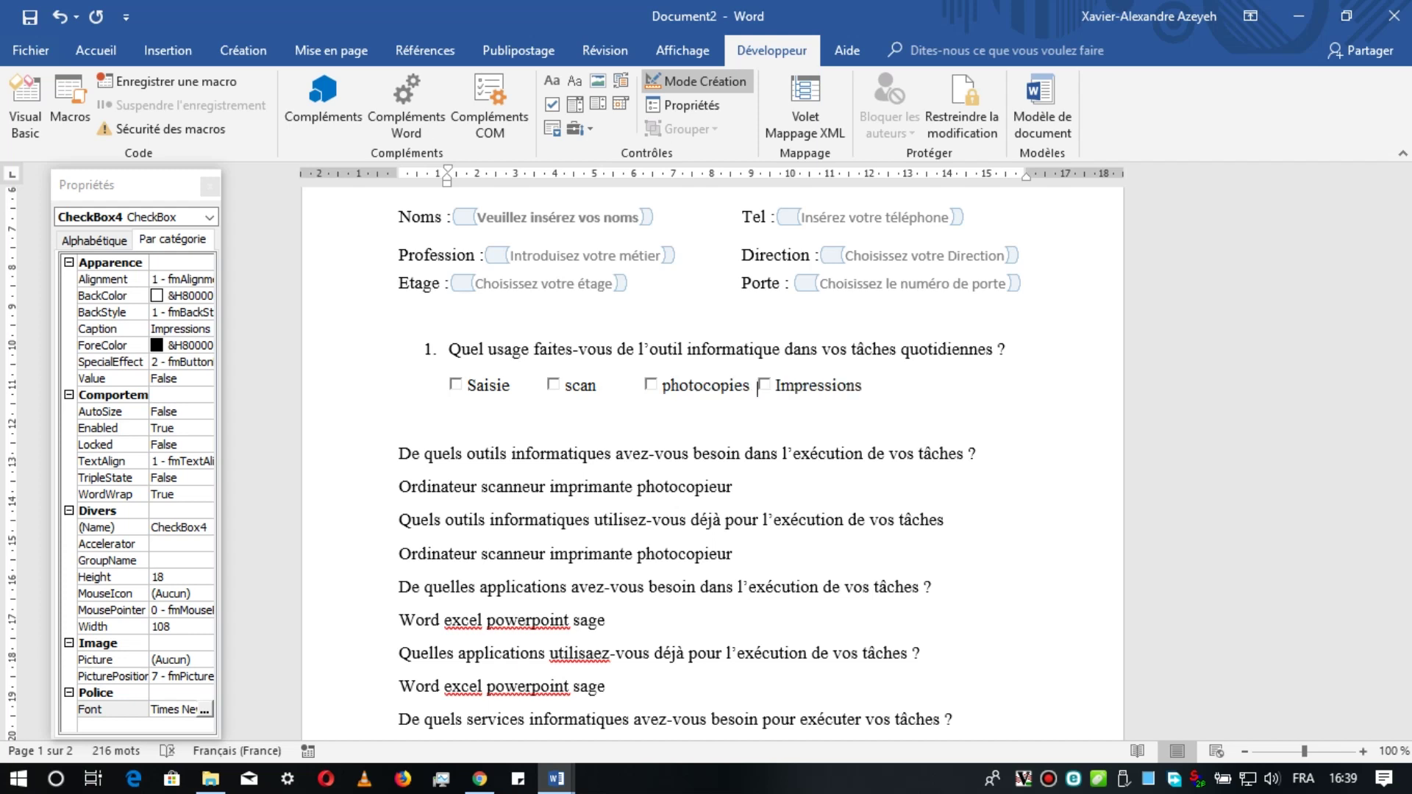
{"action": "key", "text": "Tab"}
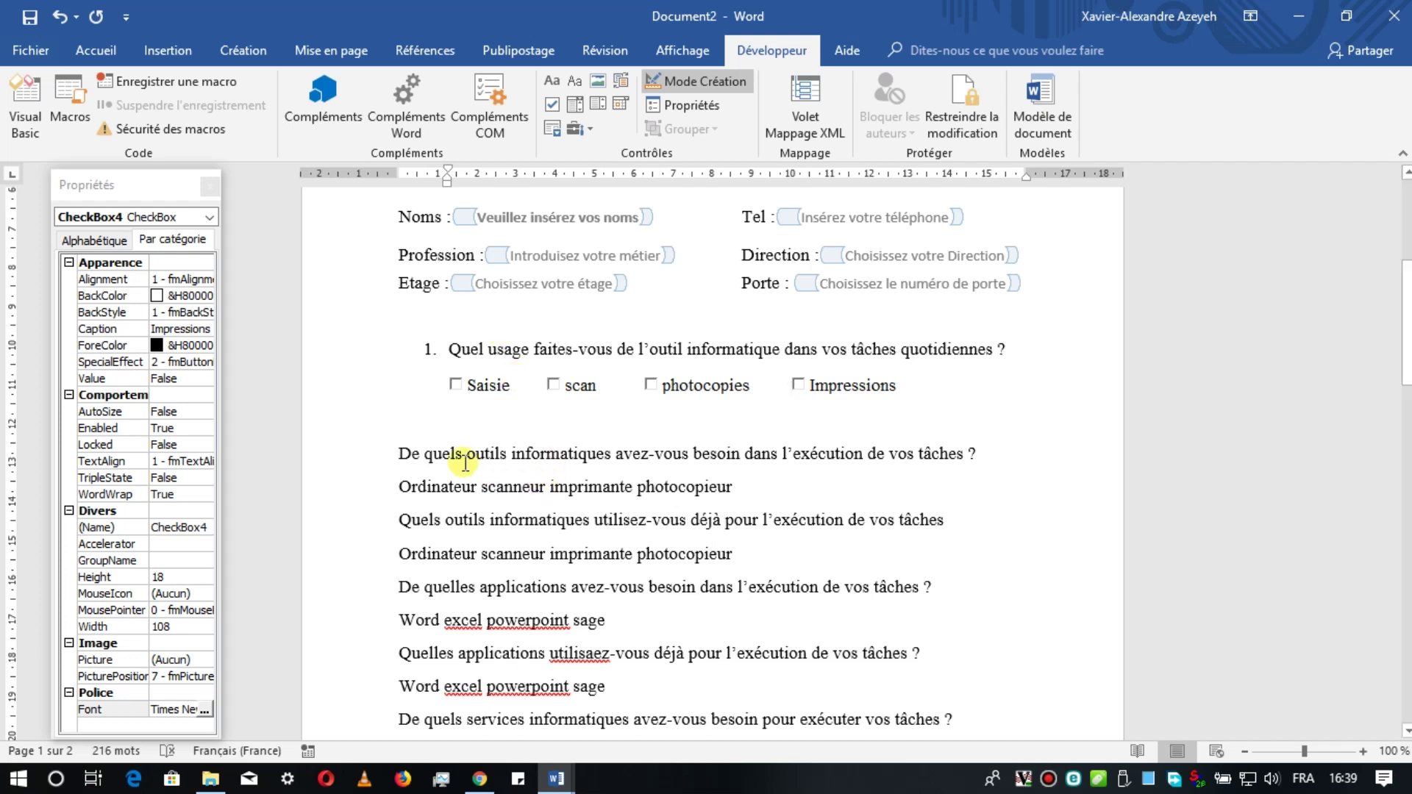
Step: Number the question "De quels outils informatiques avez-vous besoin" as item 2 and delete the blank line above it
{"action": "left_click", "coordinate": [402, 448]}
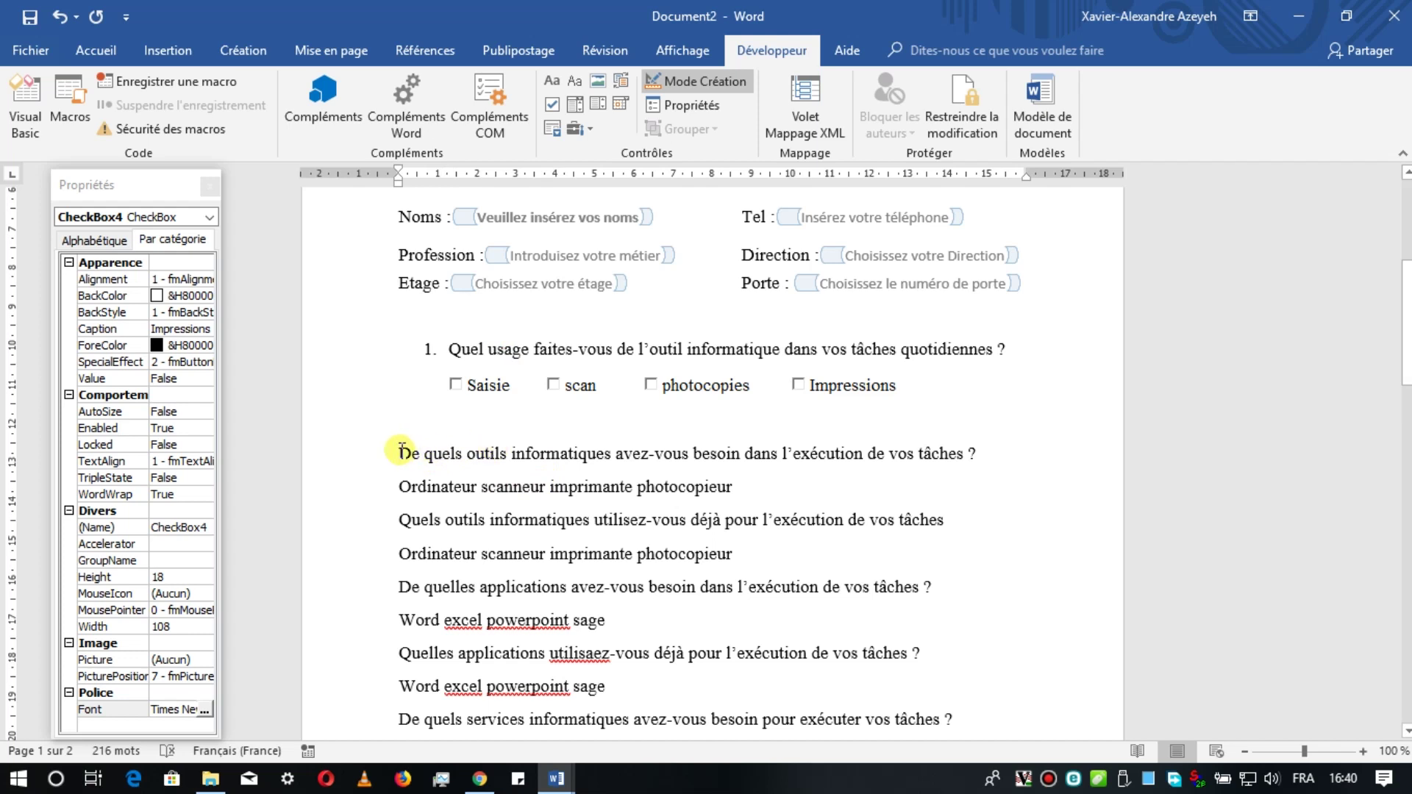
{"action": "left_click", "coordinate": [97, 53]}
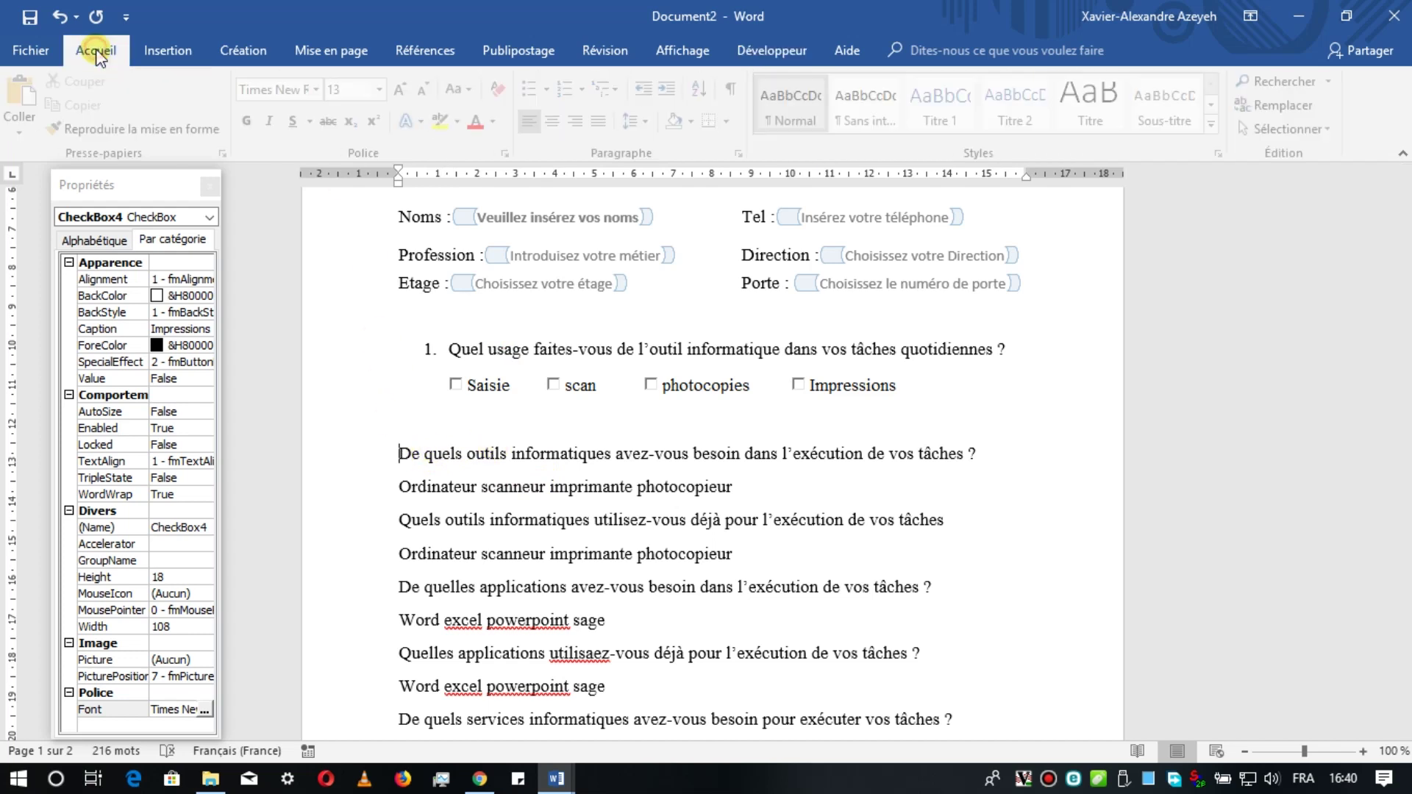
{"action": "left_click", "coordinate": [574, 91]}
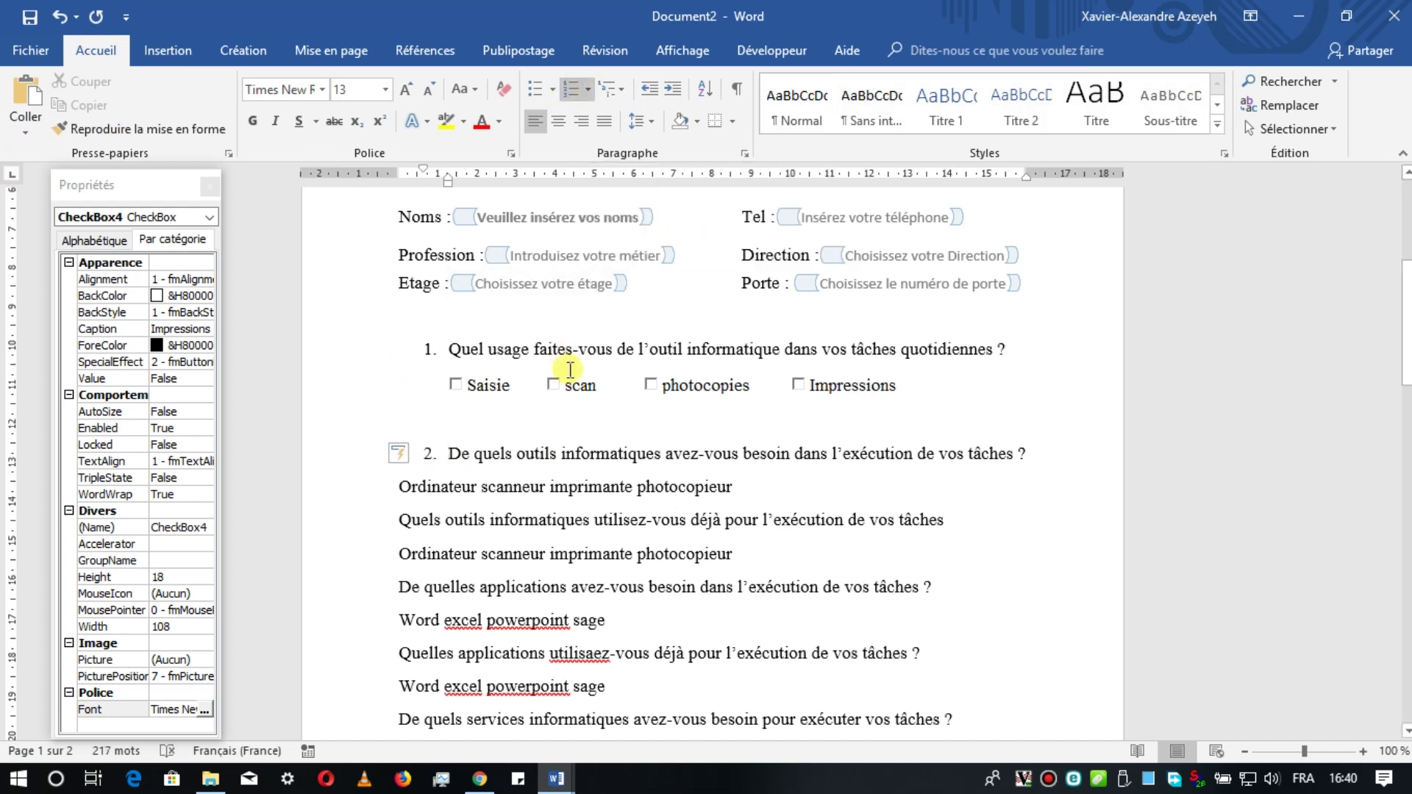
{"action": "left_click", "coordinate": [923, 390]}
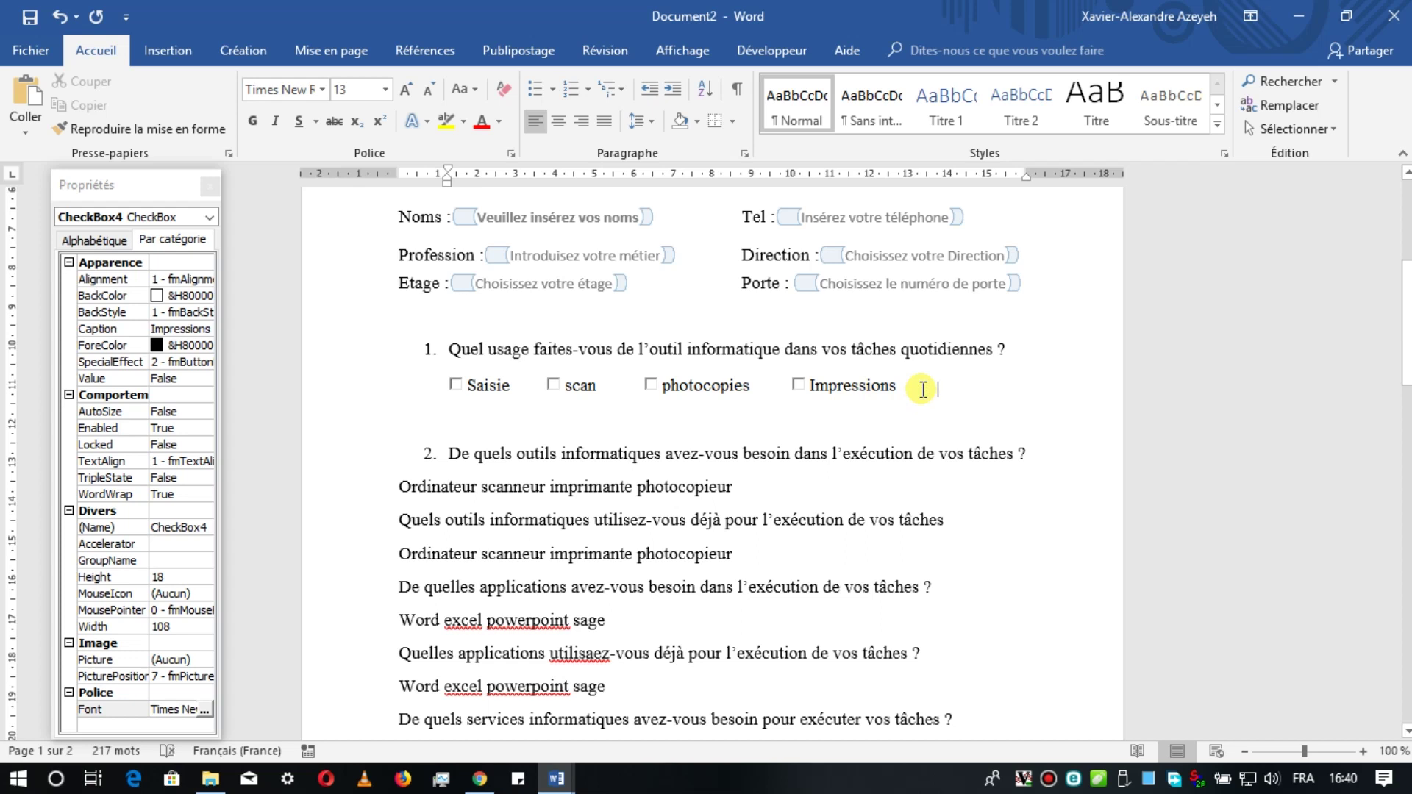
{"action": "key", "text": "Delete"}
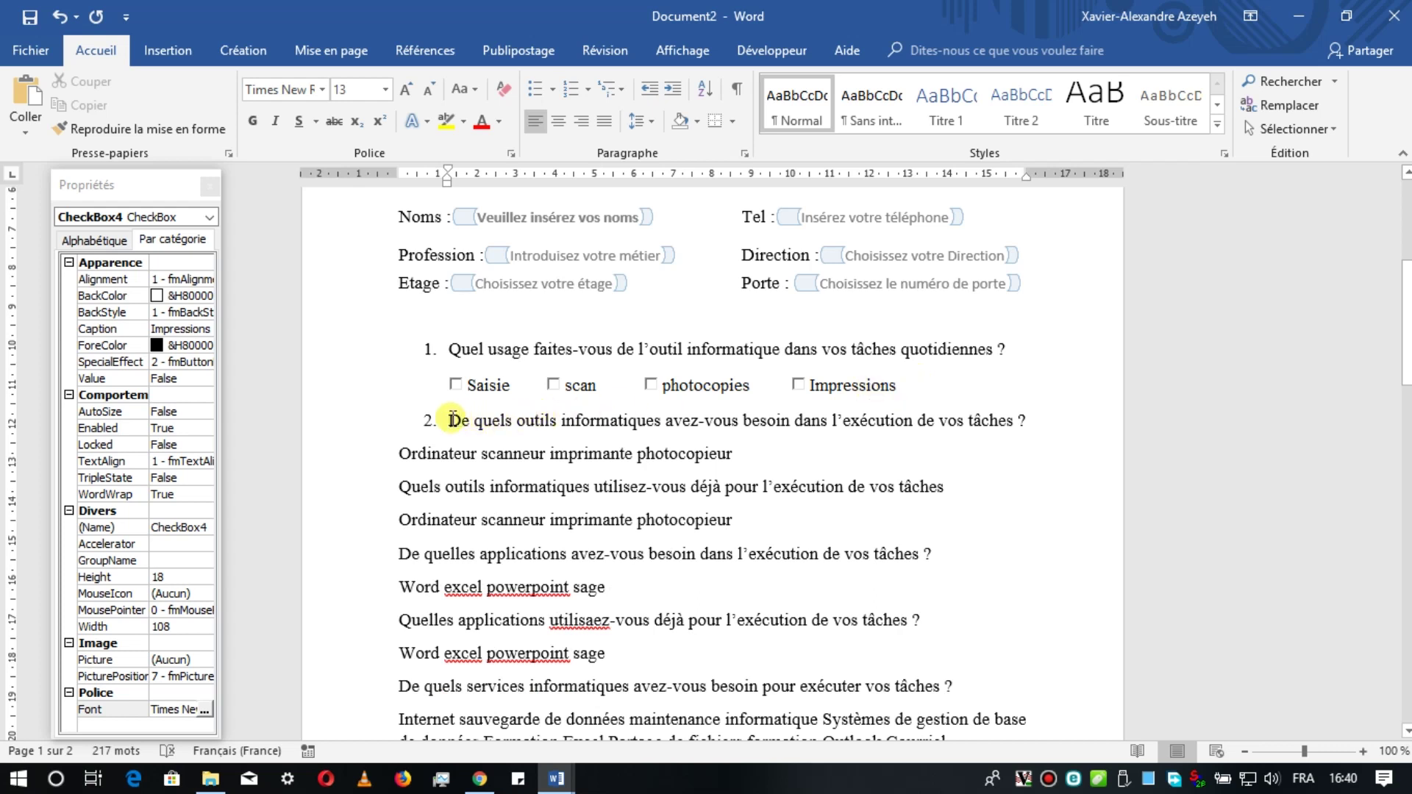
Step: Insert an ActiveX check box at the start of the answer line under question 2, before "Ordinateur"
{"action": "left_click", "coordinate": [462, 420]}
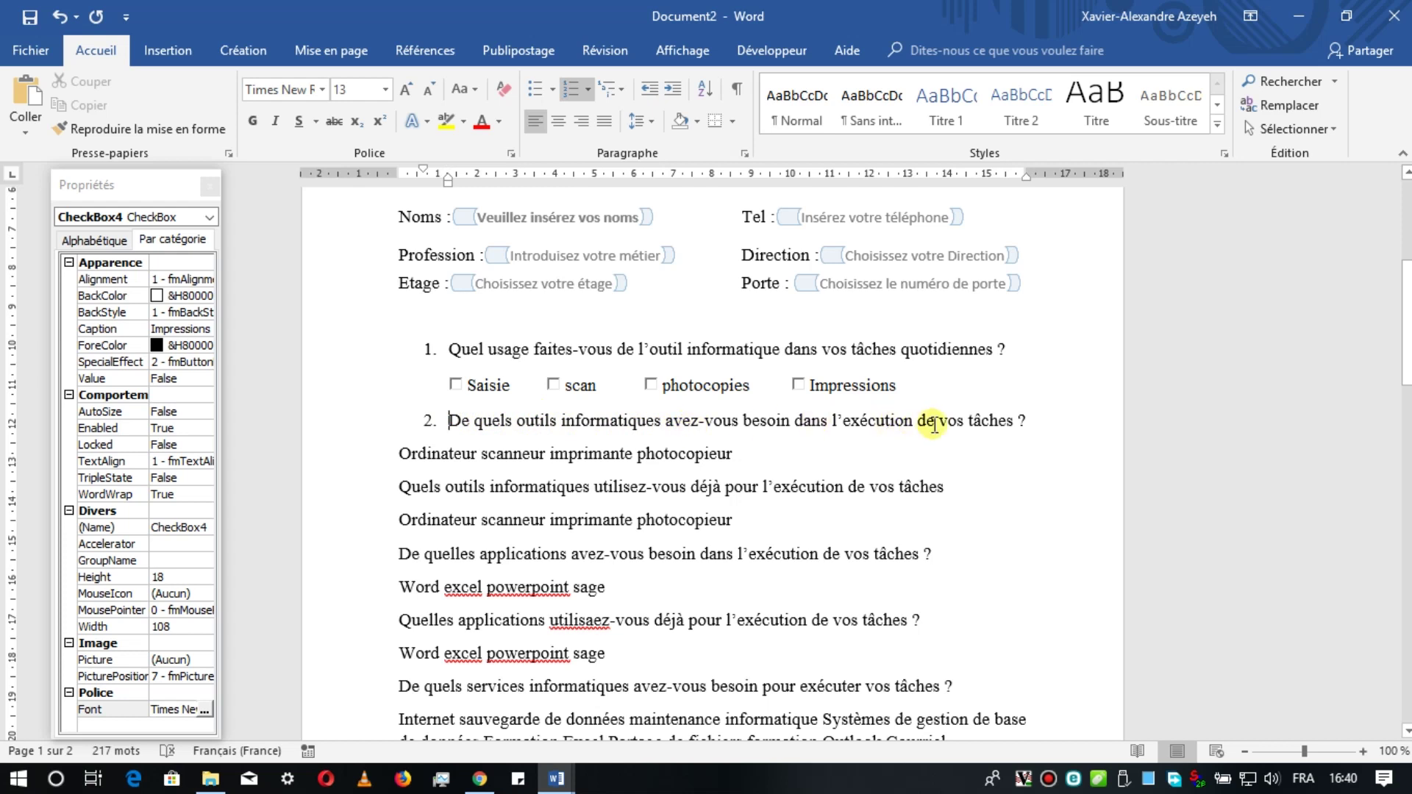
{"action": "left_click", "coordinate": [492, 388]}
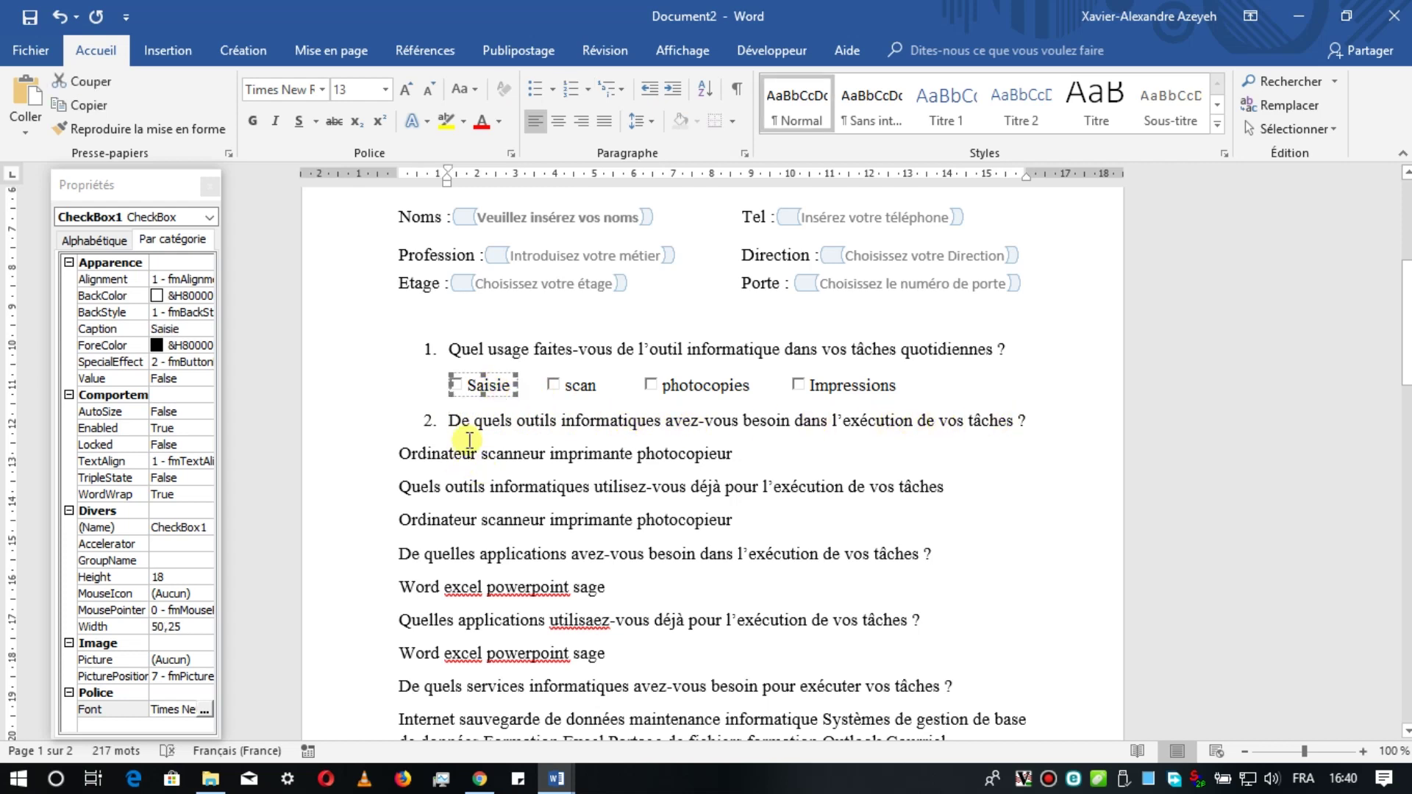
{"action": "left_click", "coordinate": [440, 454]}
{"action": "left_click", "coordinate": [397, 453]}
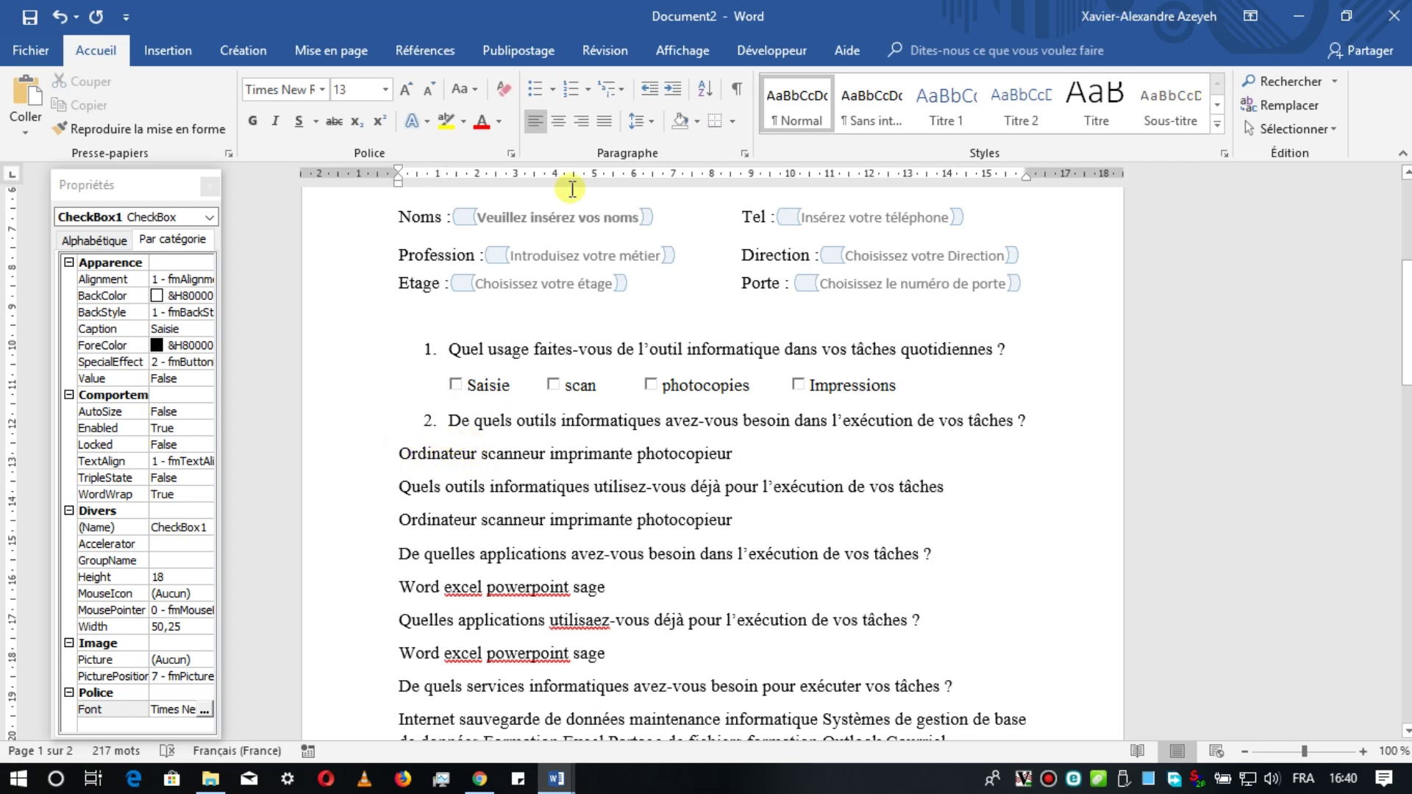
{"action": "left_click", "coordinate": [756, 56]}
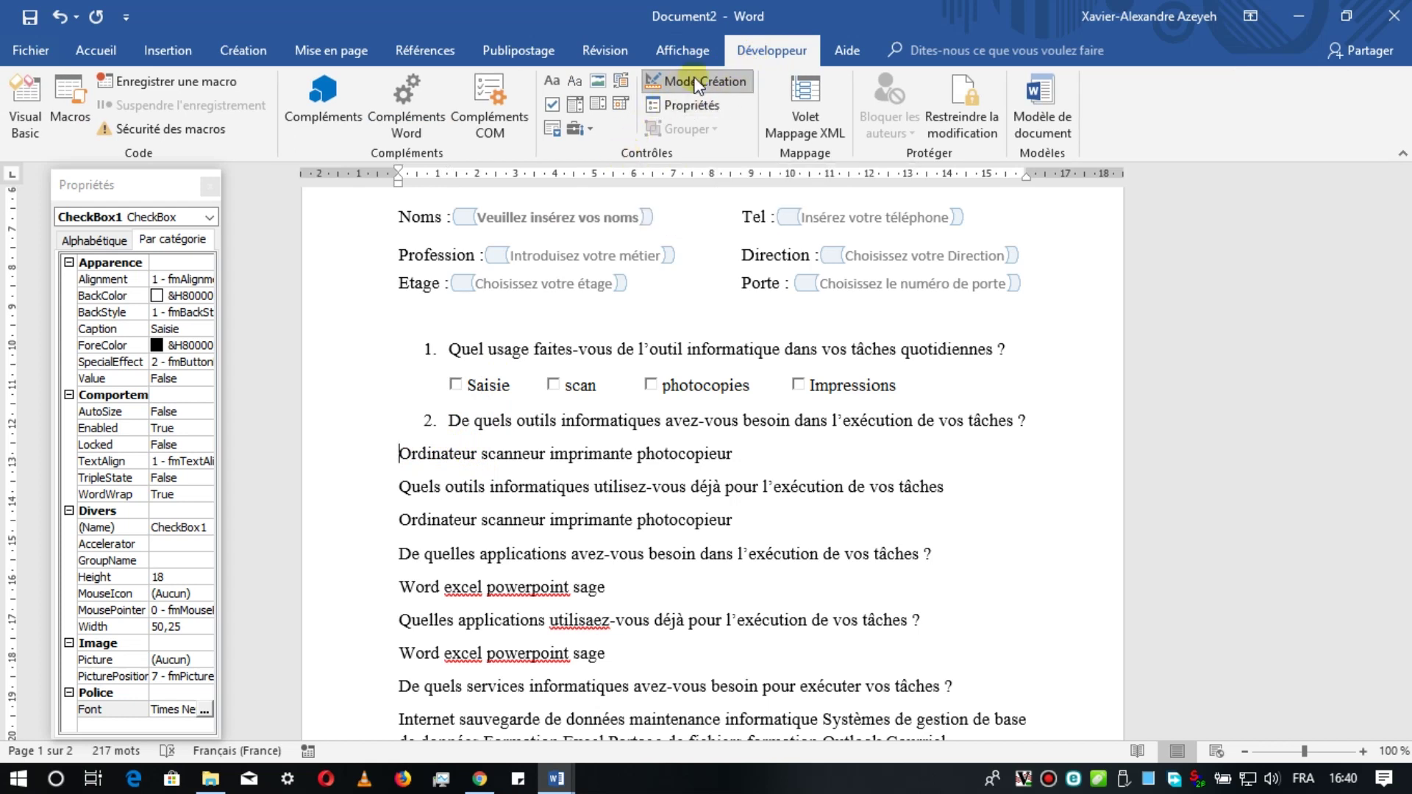
{"action": "left_click", "coordinate": [593, 130]}
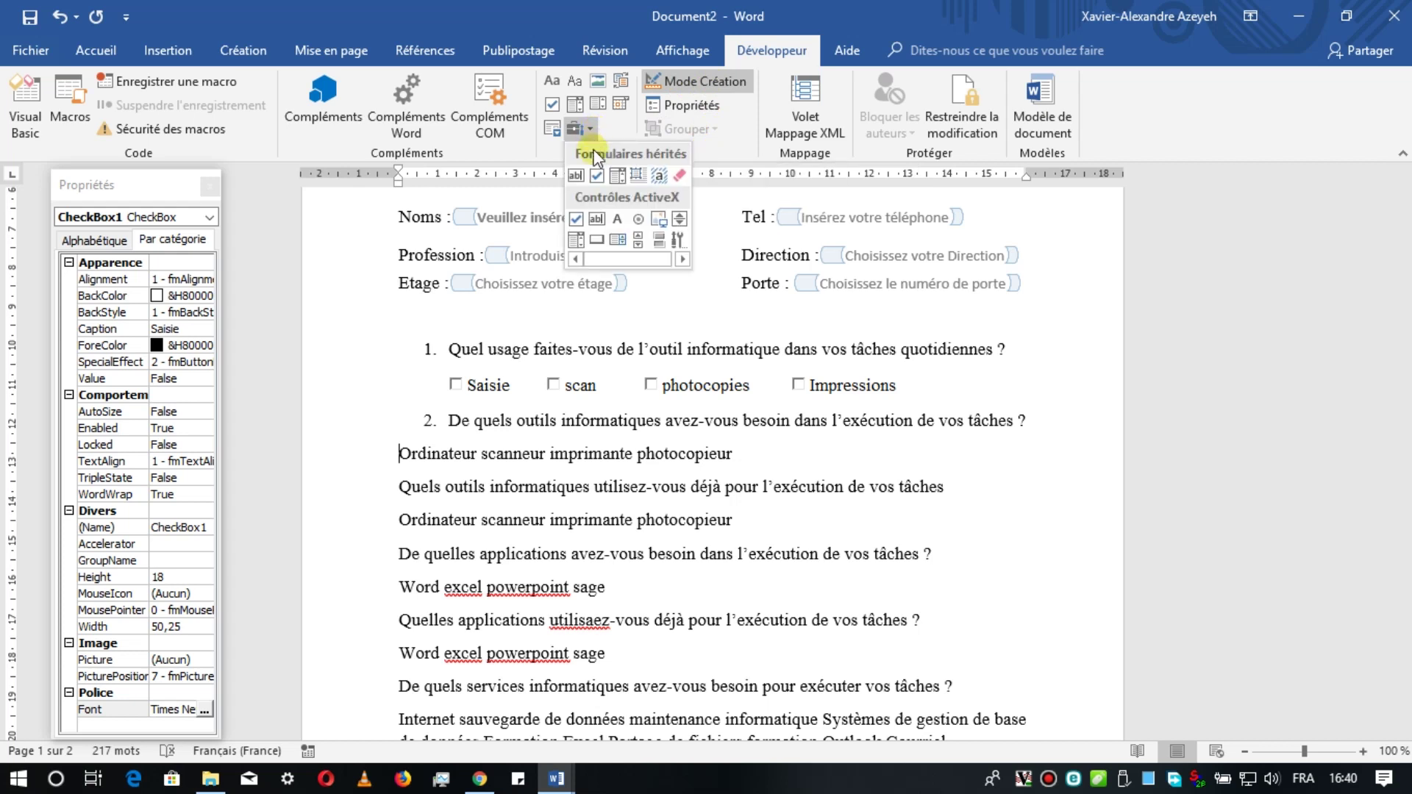
{"action": "left_click", "coordinate": [577, 219]}
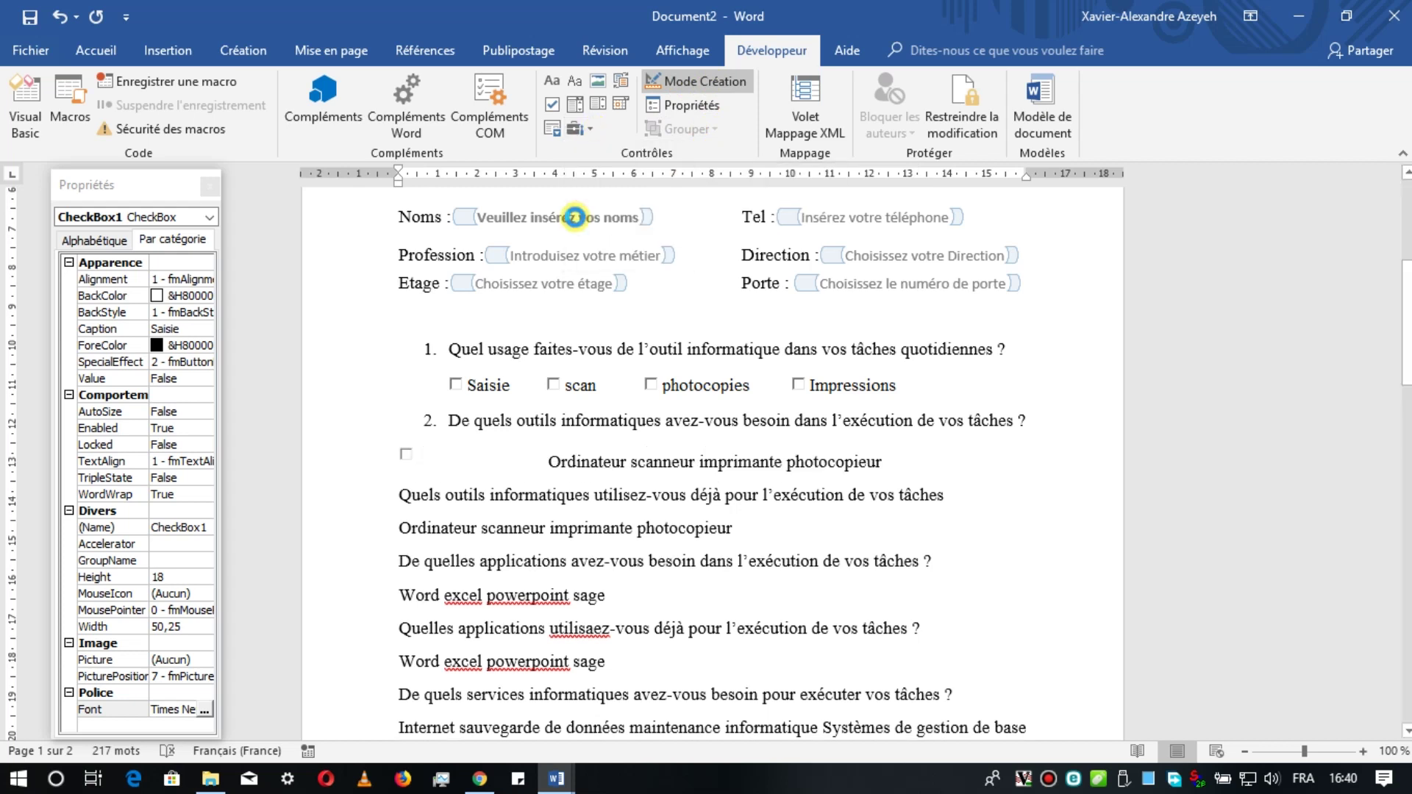
Step: Delete the word "Ordinateur" from question 2's answer line and set the new check box's caption to "Ordinateur"
{"action": "left_click_drag", "start_coordinate": [550, 462], "coordinate": [625, 470]}
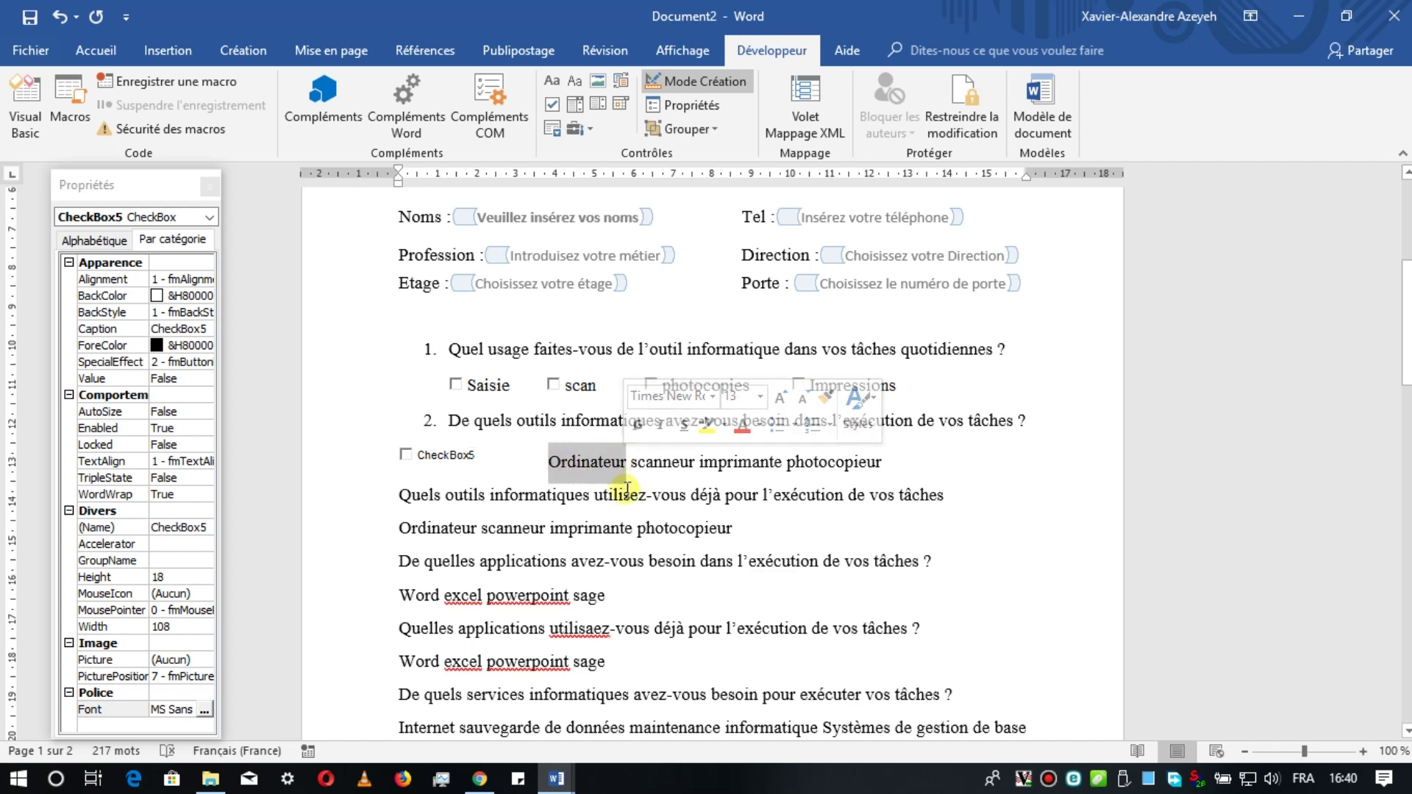
{"action": "key", "text": "Delete"}
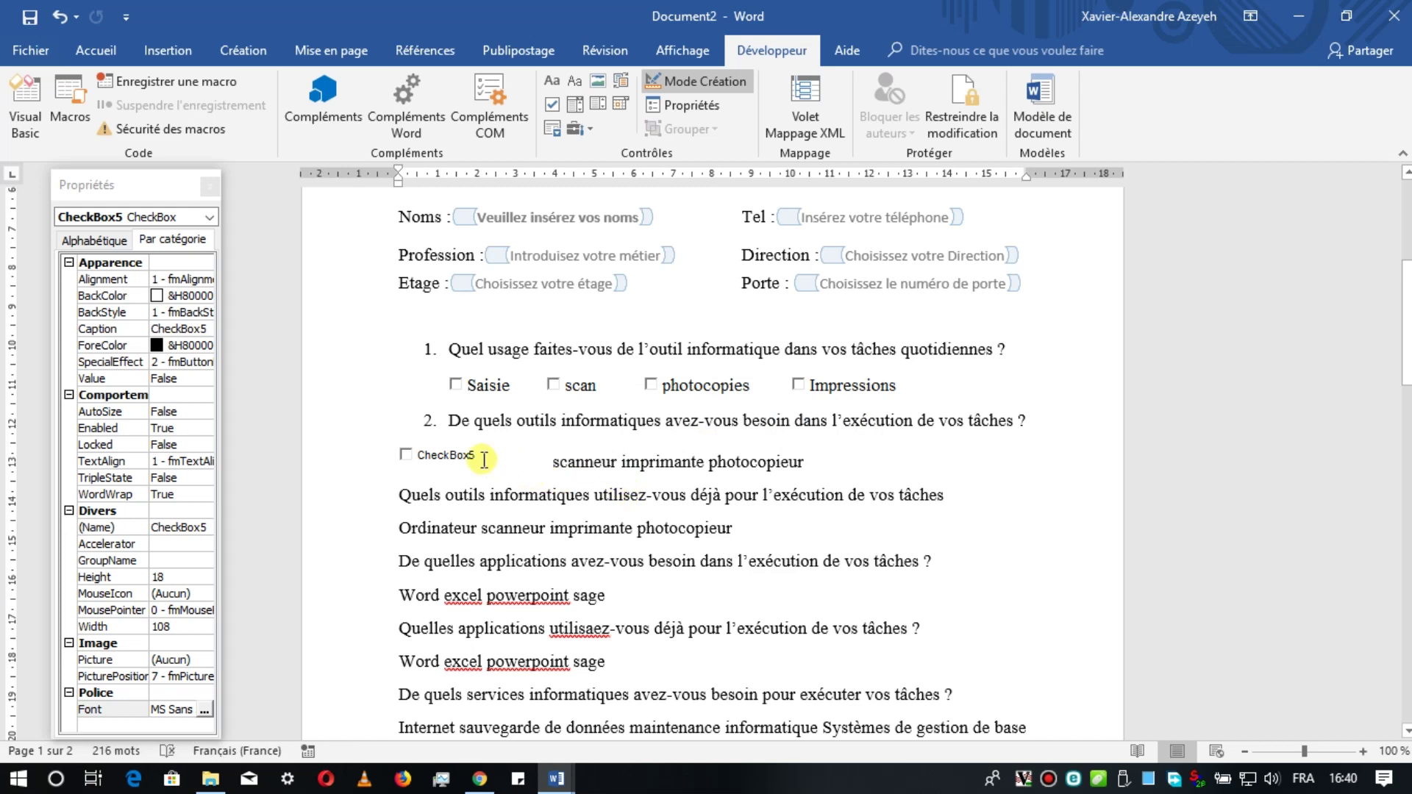
{"action": "left_click", "coordinate": [442, 450]}
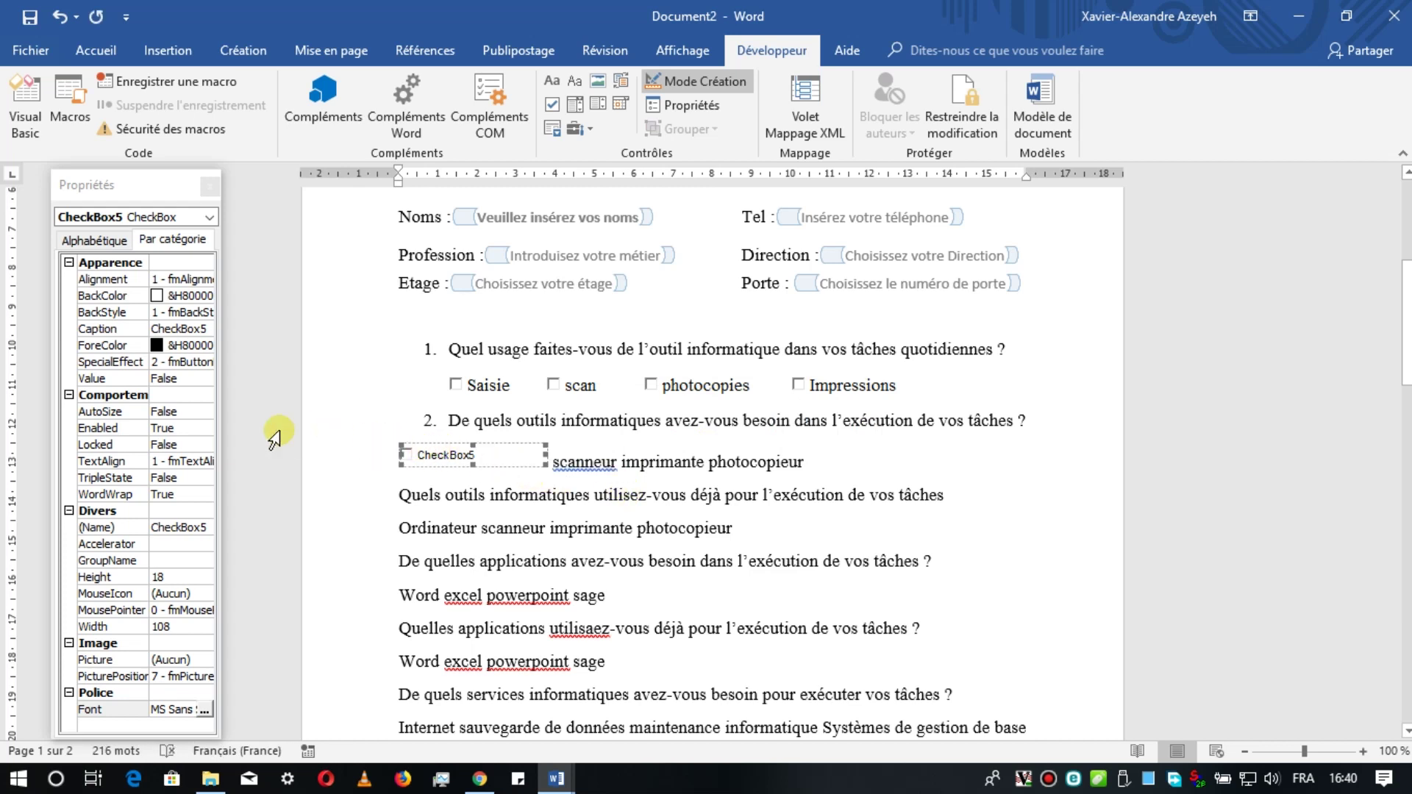
{"action": "left_click", "coordinate": [176, 329]}
{"action": "double_click", "coordinate": [180, 328]}
{"action": "type", "text": "Ordinateur"}
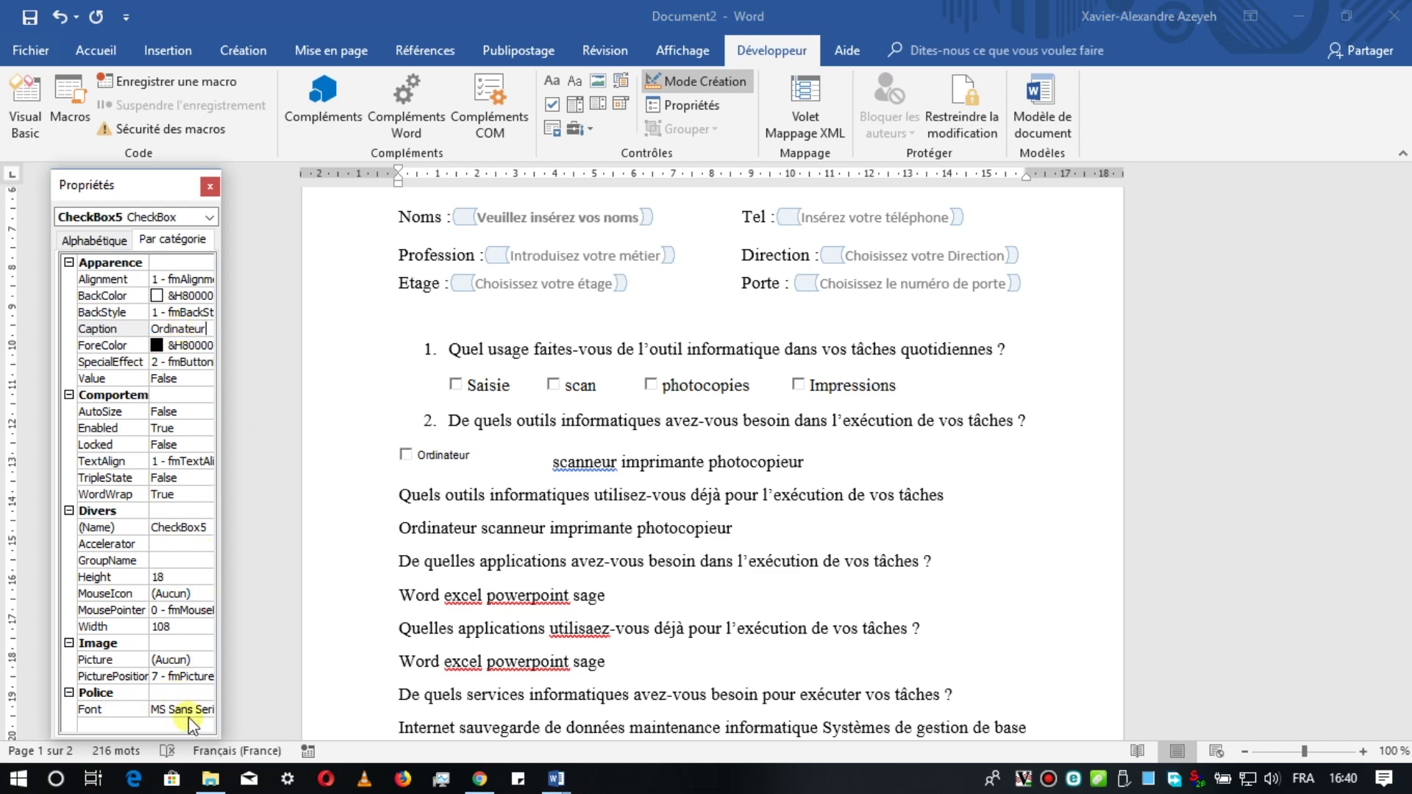
Step: Set the font of the "Ordinateur" check box to Times New Roman, size 13
{"action": "left_click", "coordinate": [189, 709]}
{"action": "left_click", "coordinate": [204, 710]}
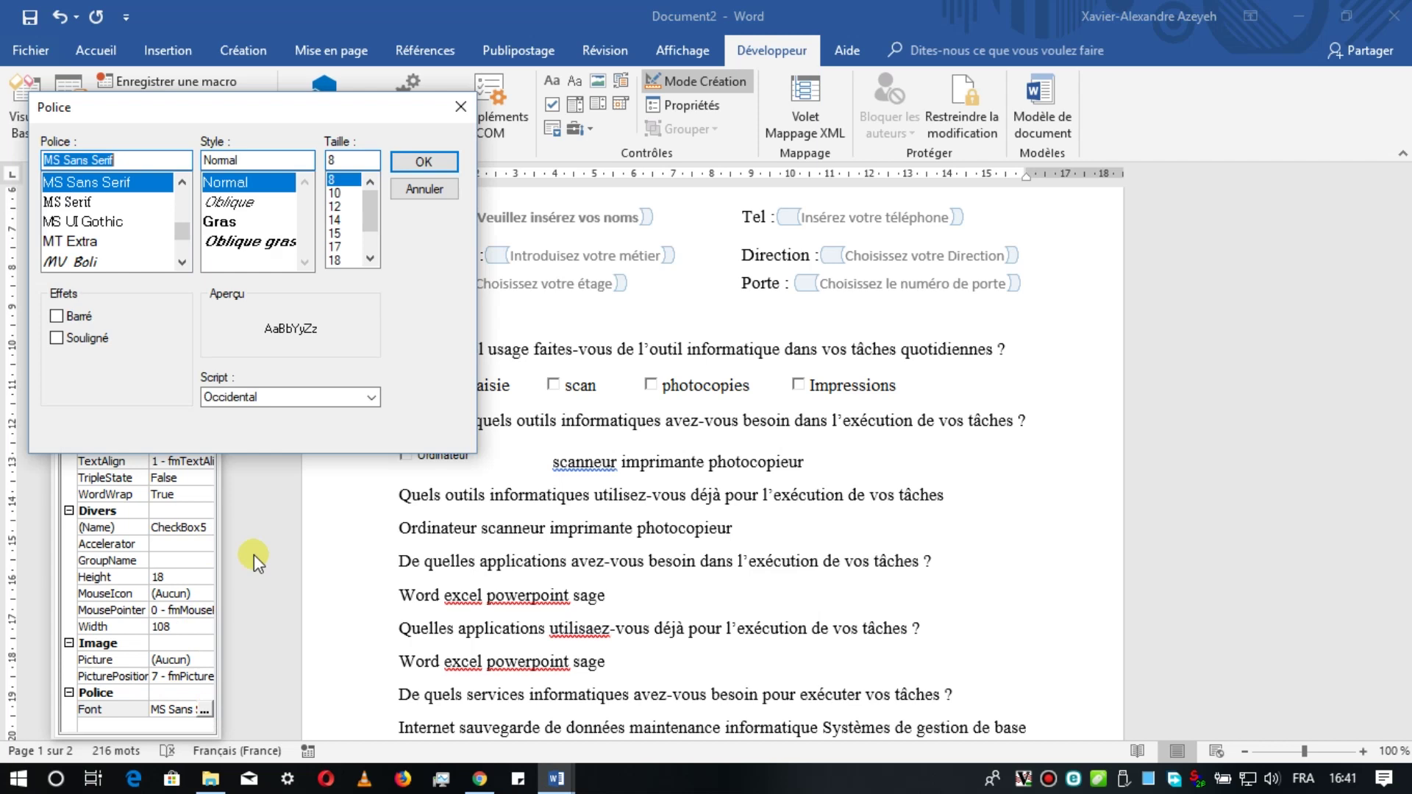
{"action": "type", "text": "t"}
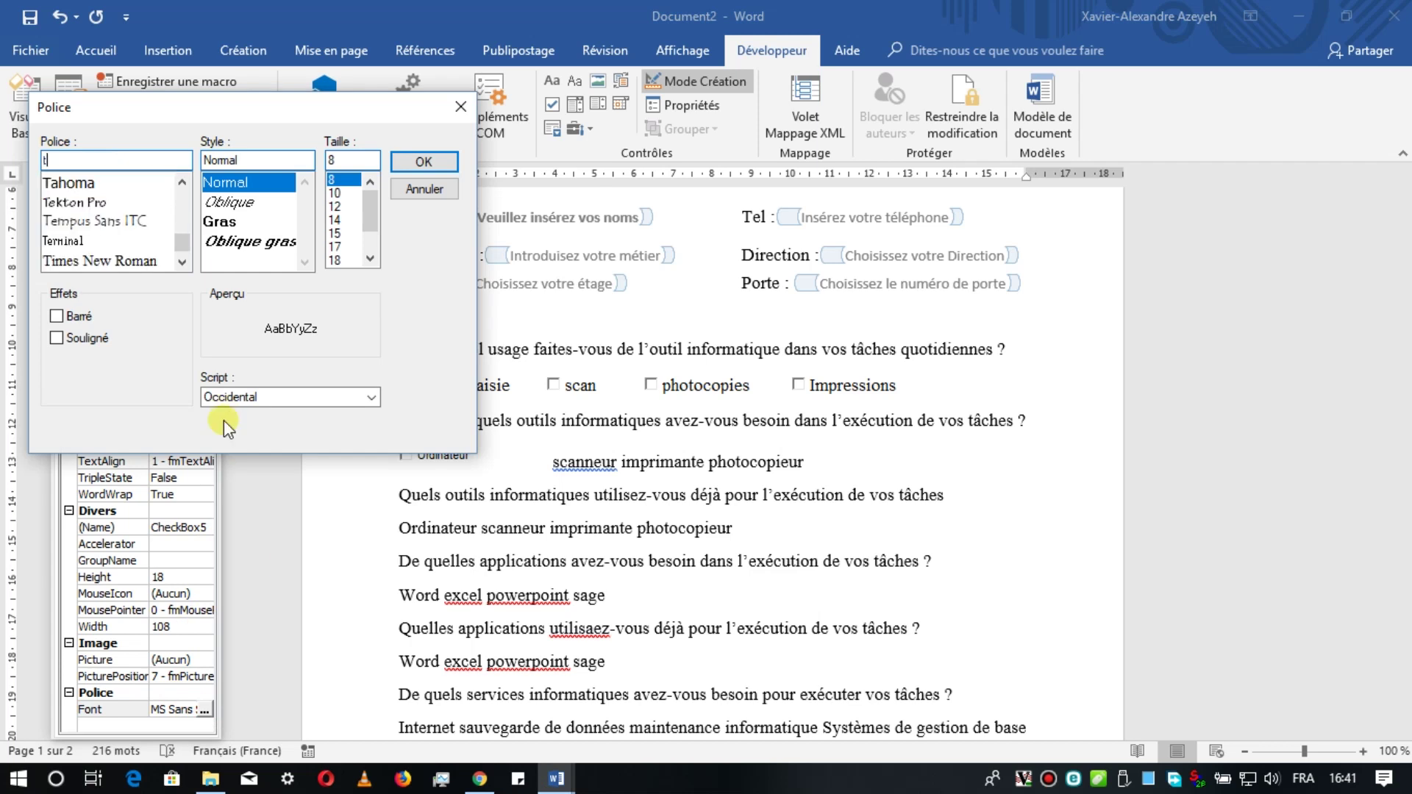
{"action": "left_click", "coordinate": [161, 261]}
{"action": "double_click", "coordinate": [331, 160]}
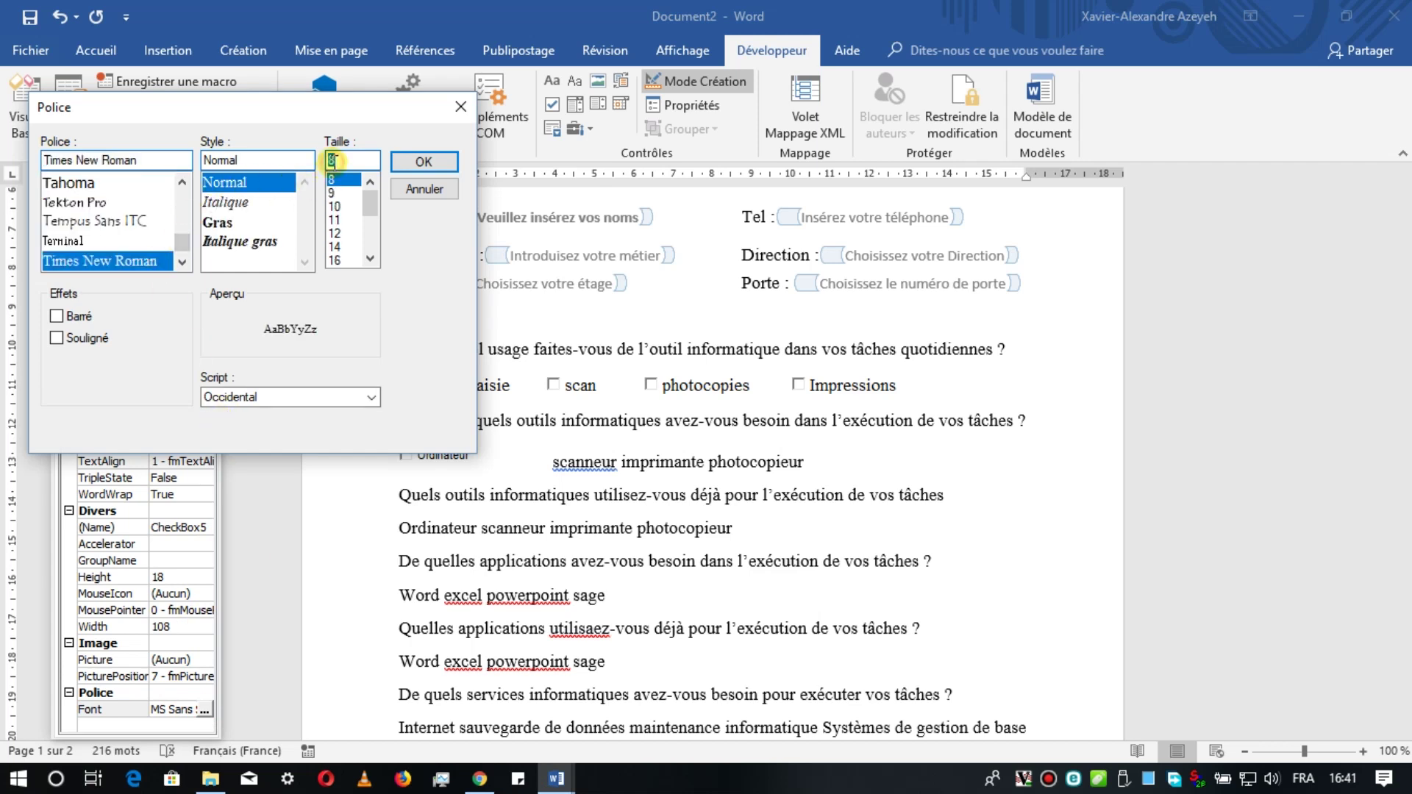
{"action": "type", "text": "13"}
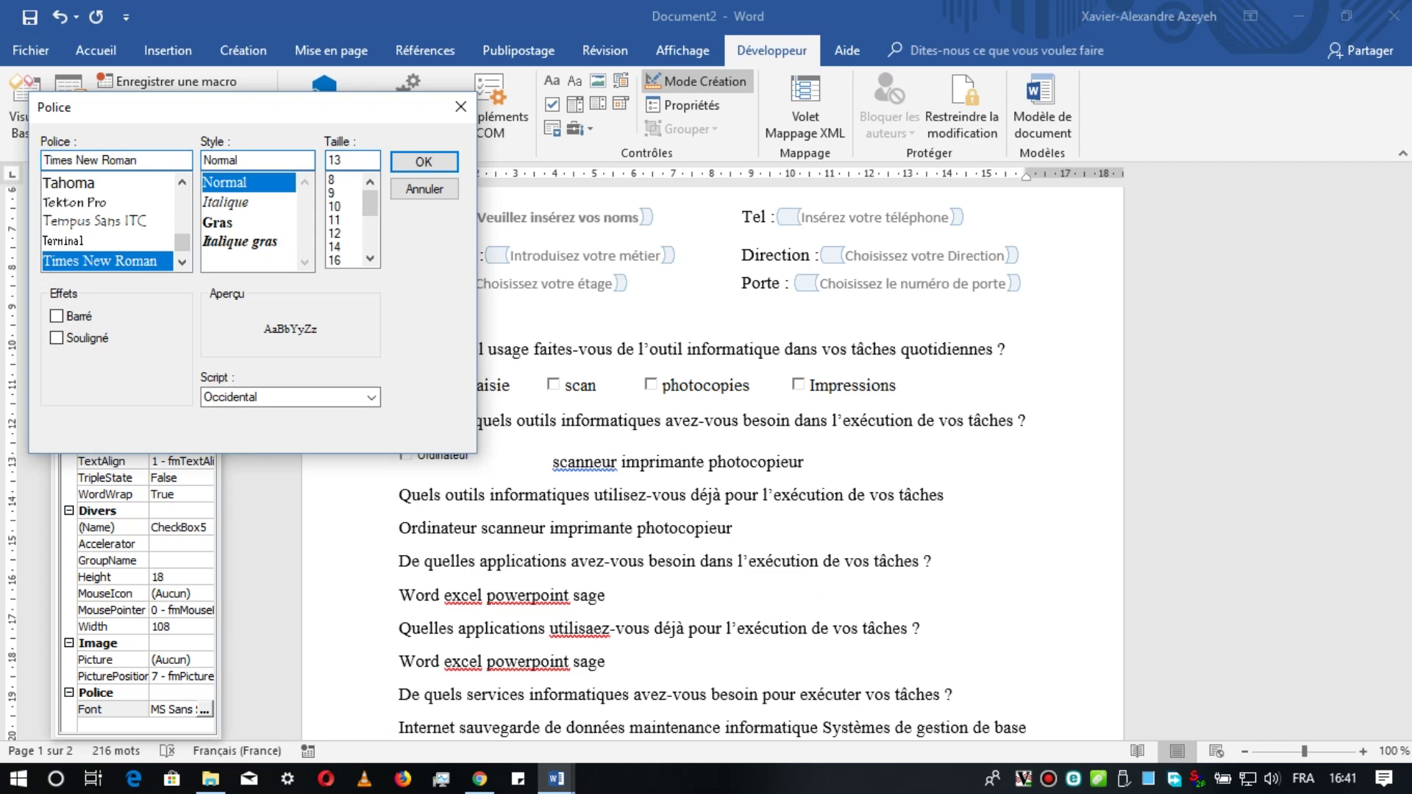
{"action": "left_click", "coordinate": [419, 161]}
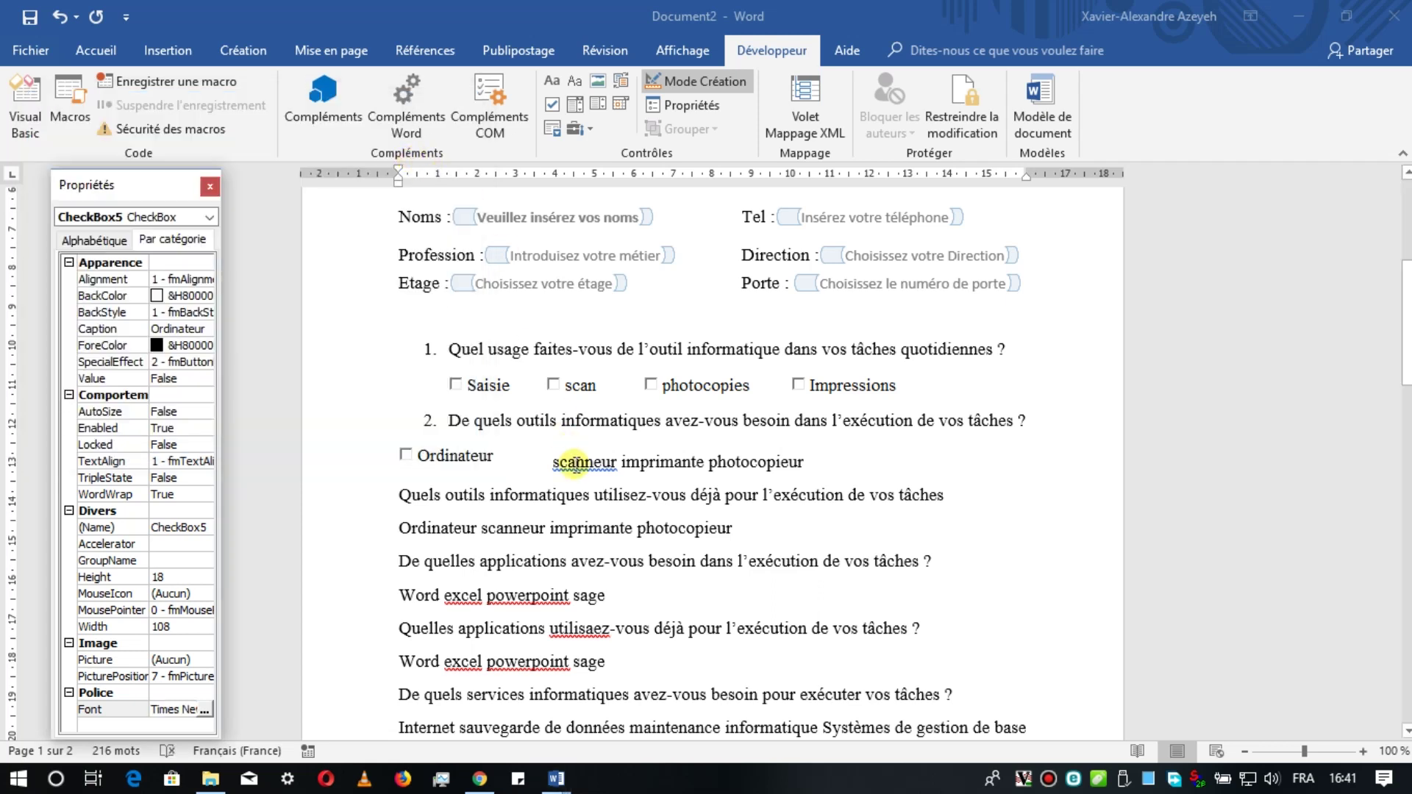
Step: Narrow the "Ordinateur" check box to fit its caption and indent its line to align with the text of question 2
{"action": "left_click", "coordinate": [474, 455]}
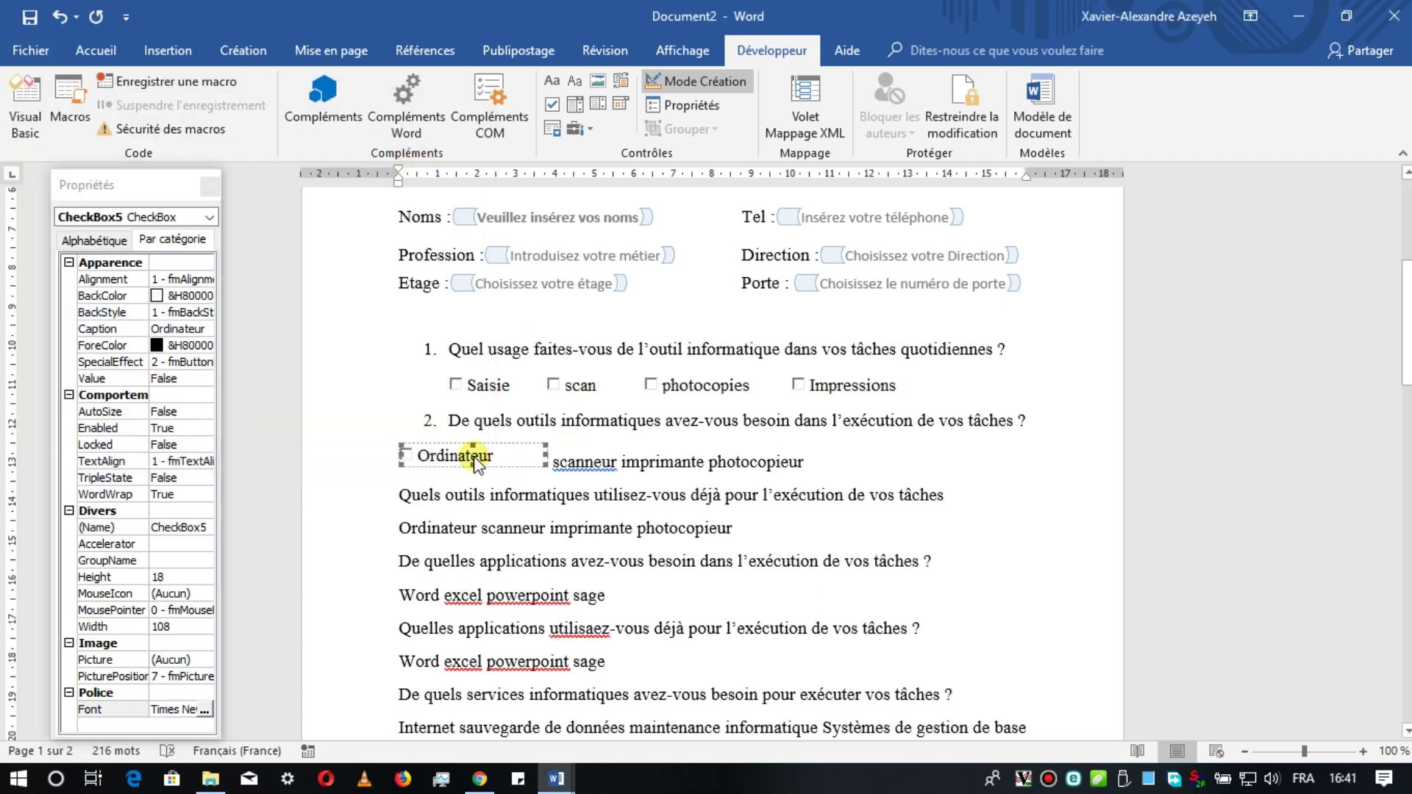
{"action": "left_click_drag", "start_coordinate": [539, 456], "coordinate": [500, 457]}
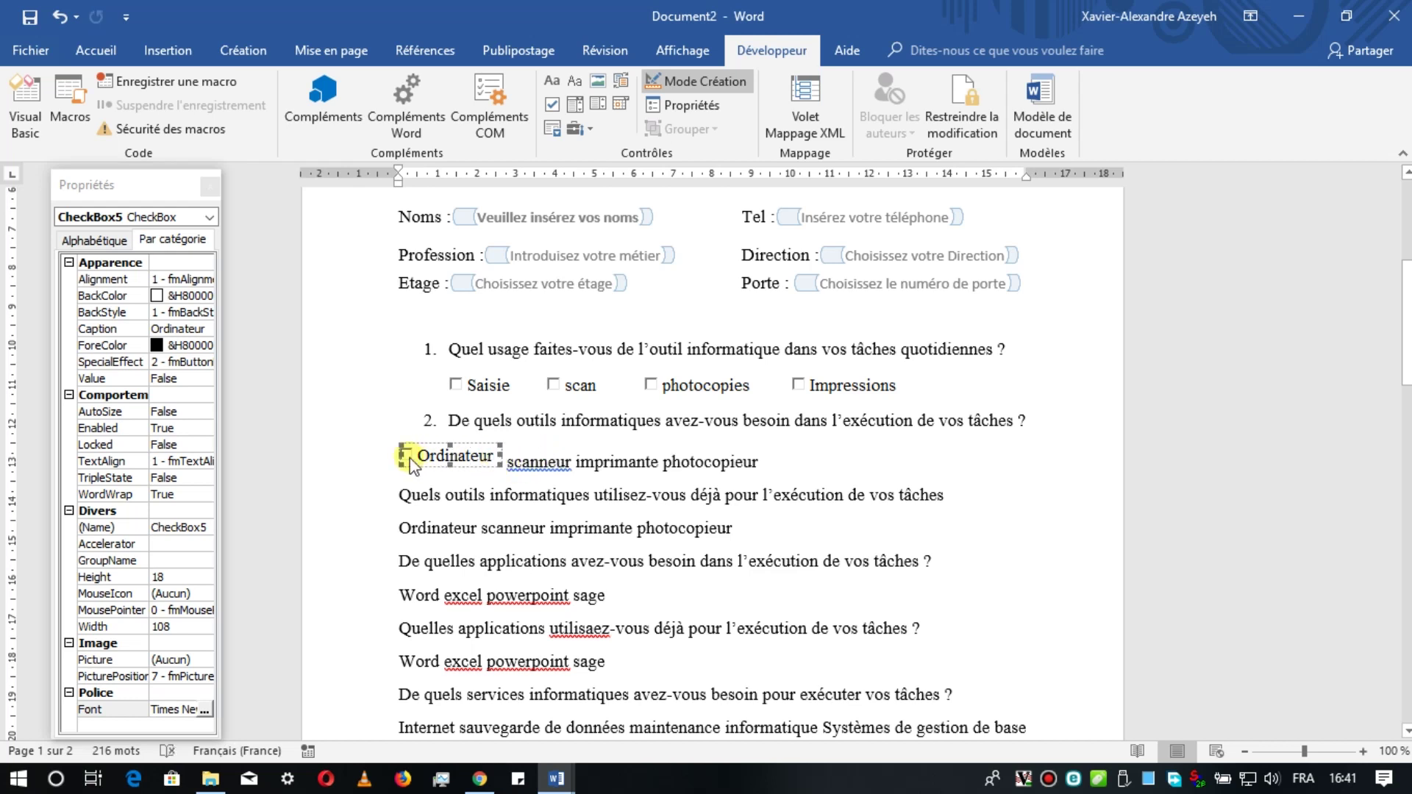
{"action": "left_click", "coordinate": [387, 454]}
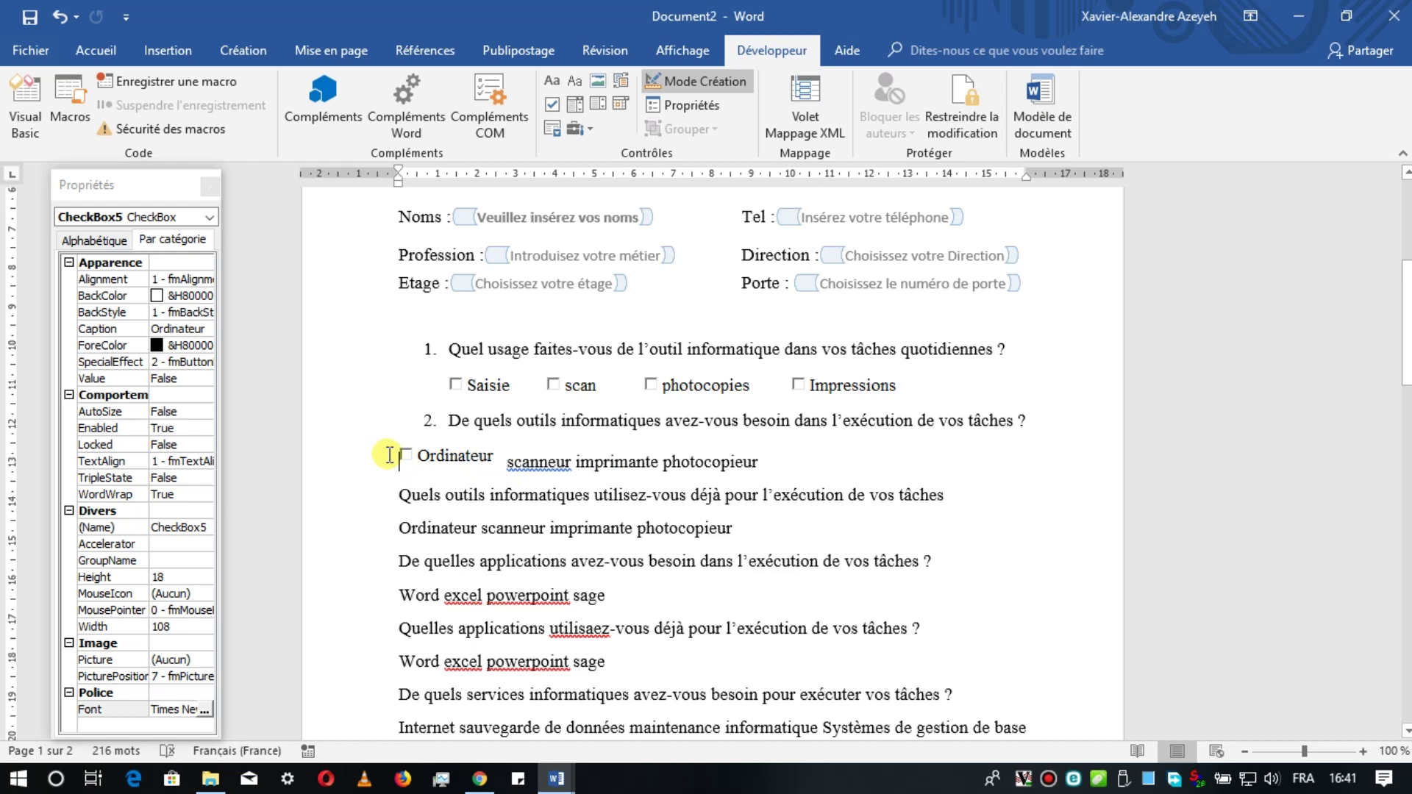
{"action": "key", "text": "Tab"}
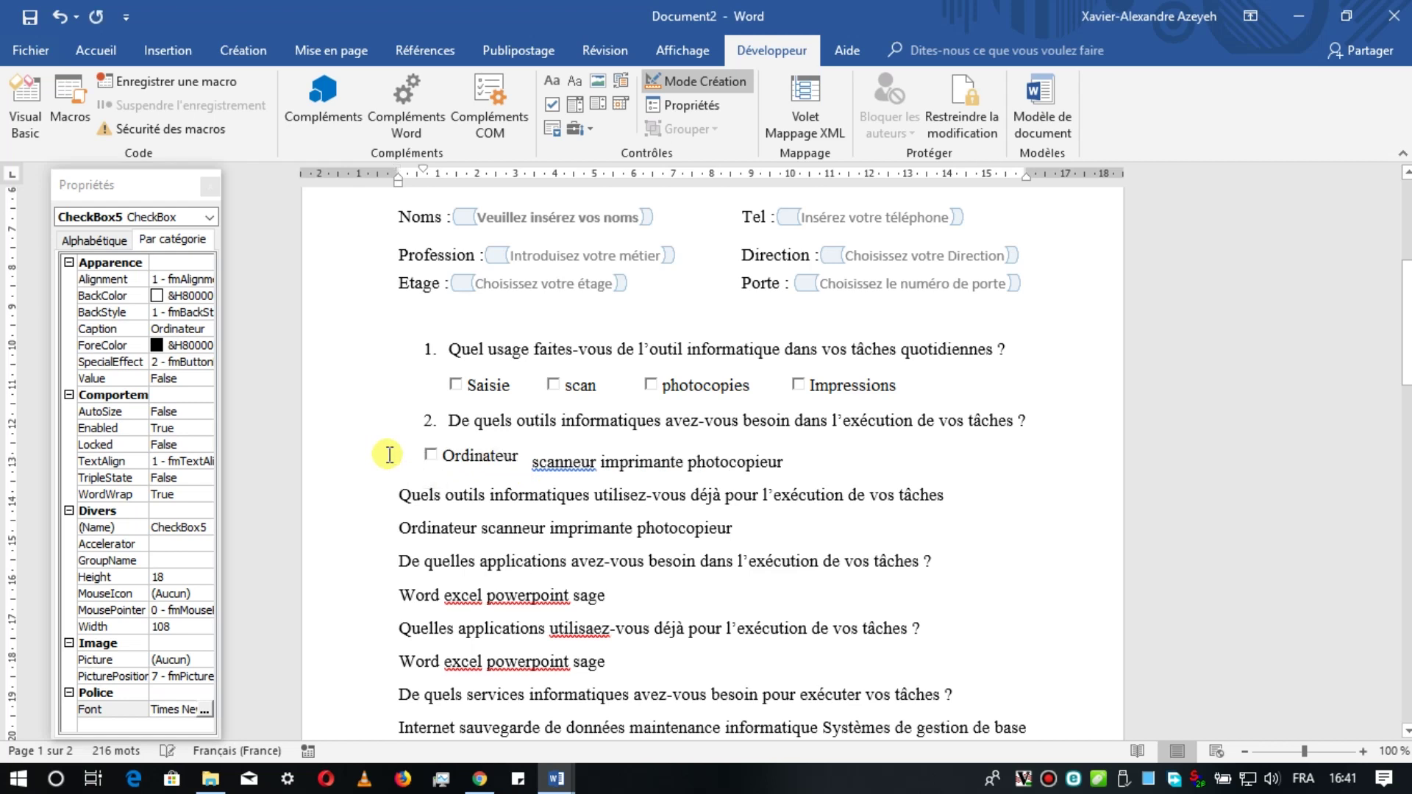
{"action": "key", "text": "Tab"}
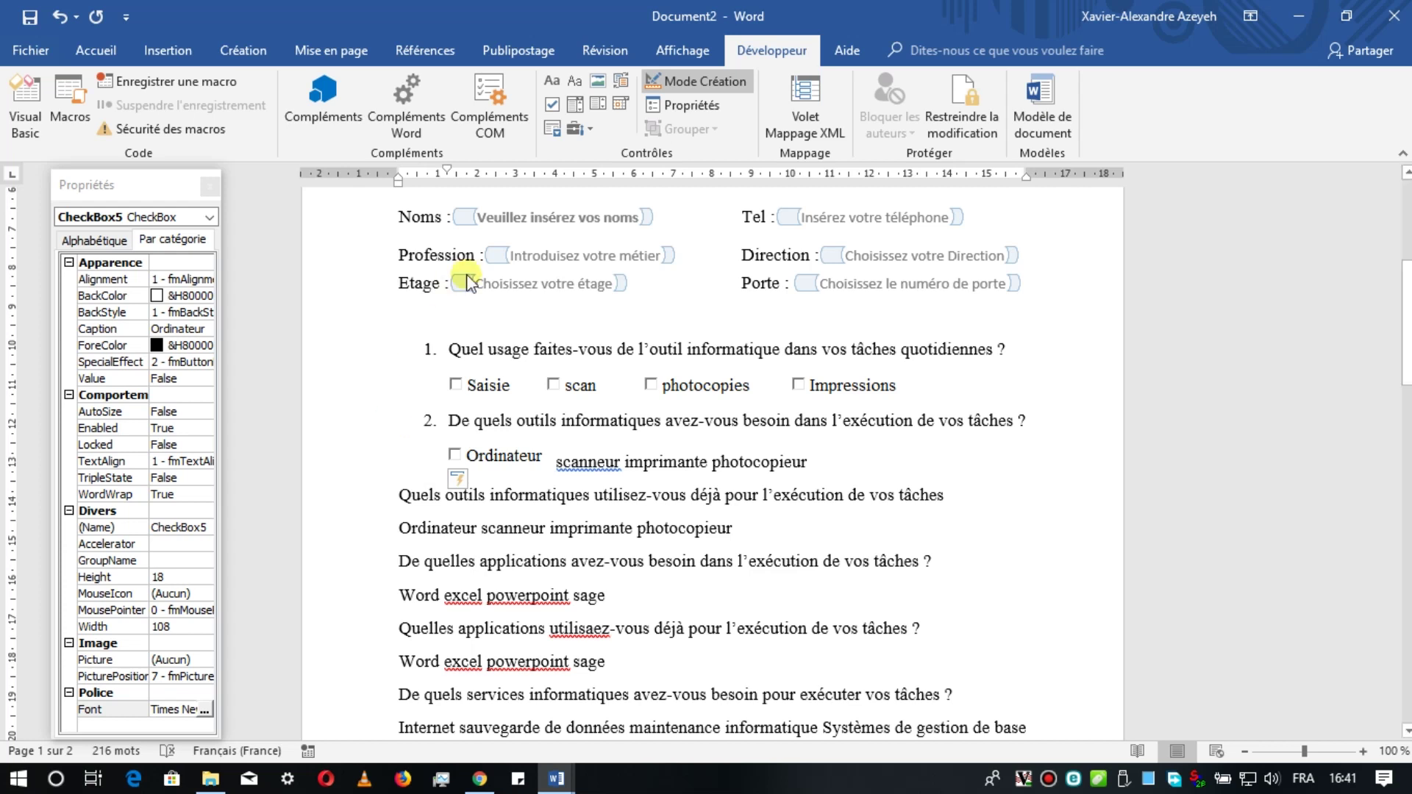
Step: Insert an ActiveX check box after "Ordinateur" and delete the word "scanneur" from question 2's answer line
{"action": "left_click", "coordinate": [590, 129]}
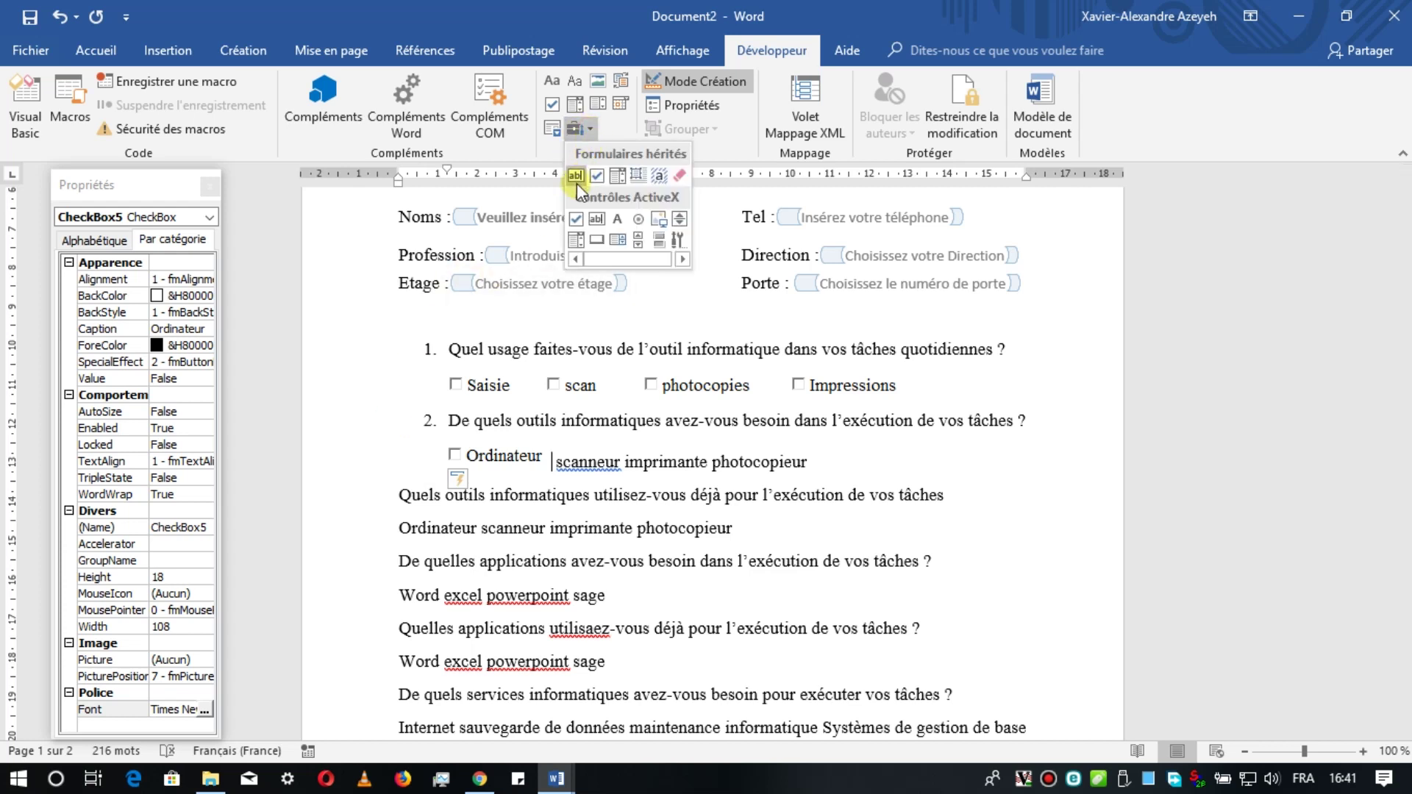
{"action": "left_click", "coordinate": [575, 217]}
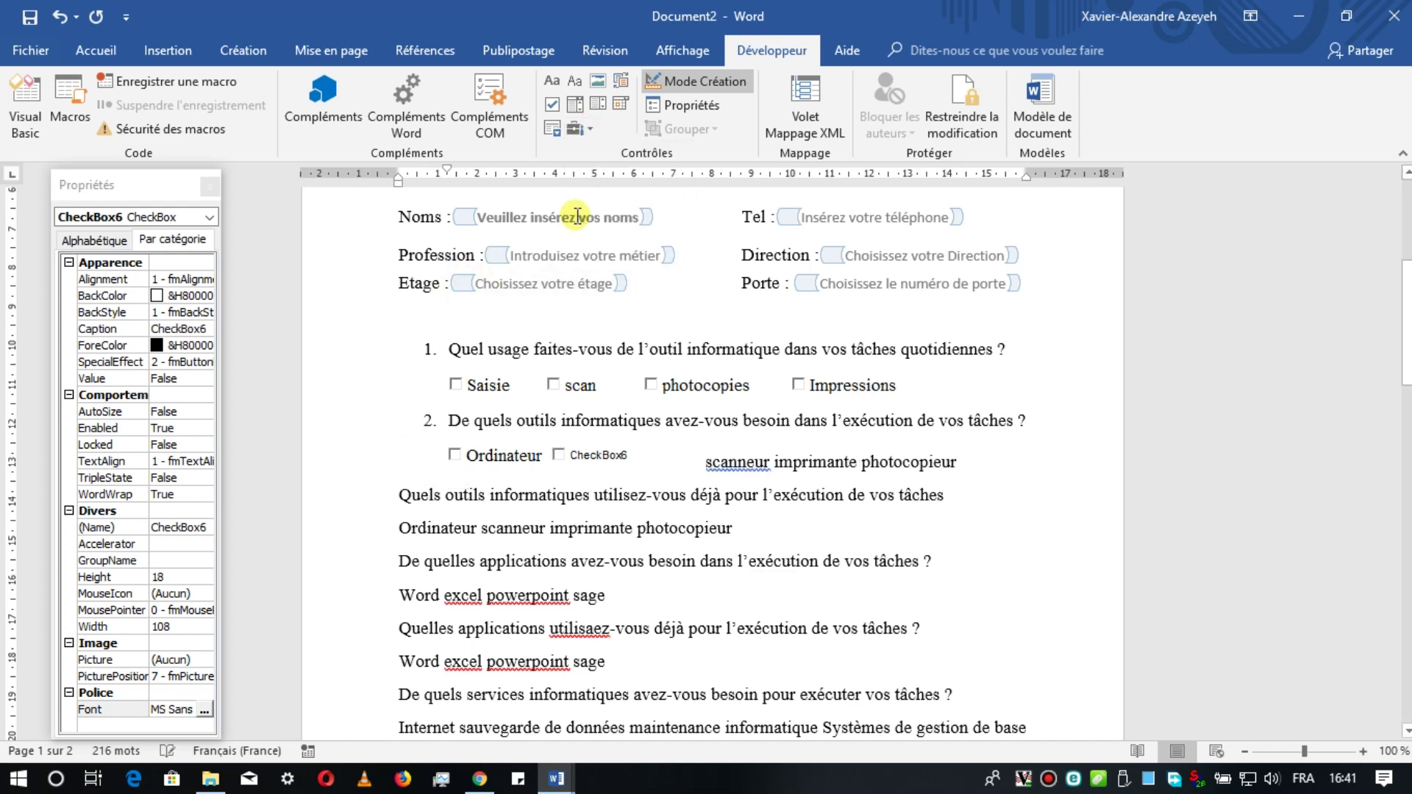
{"action": "left_click", "coordinate": [707, 461]}
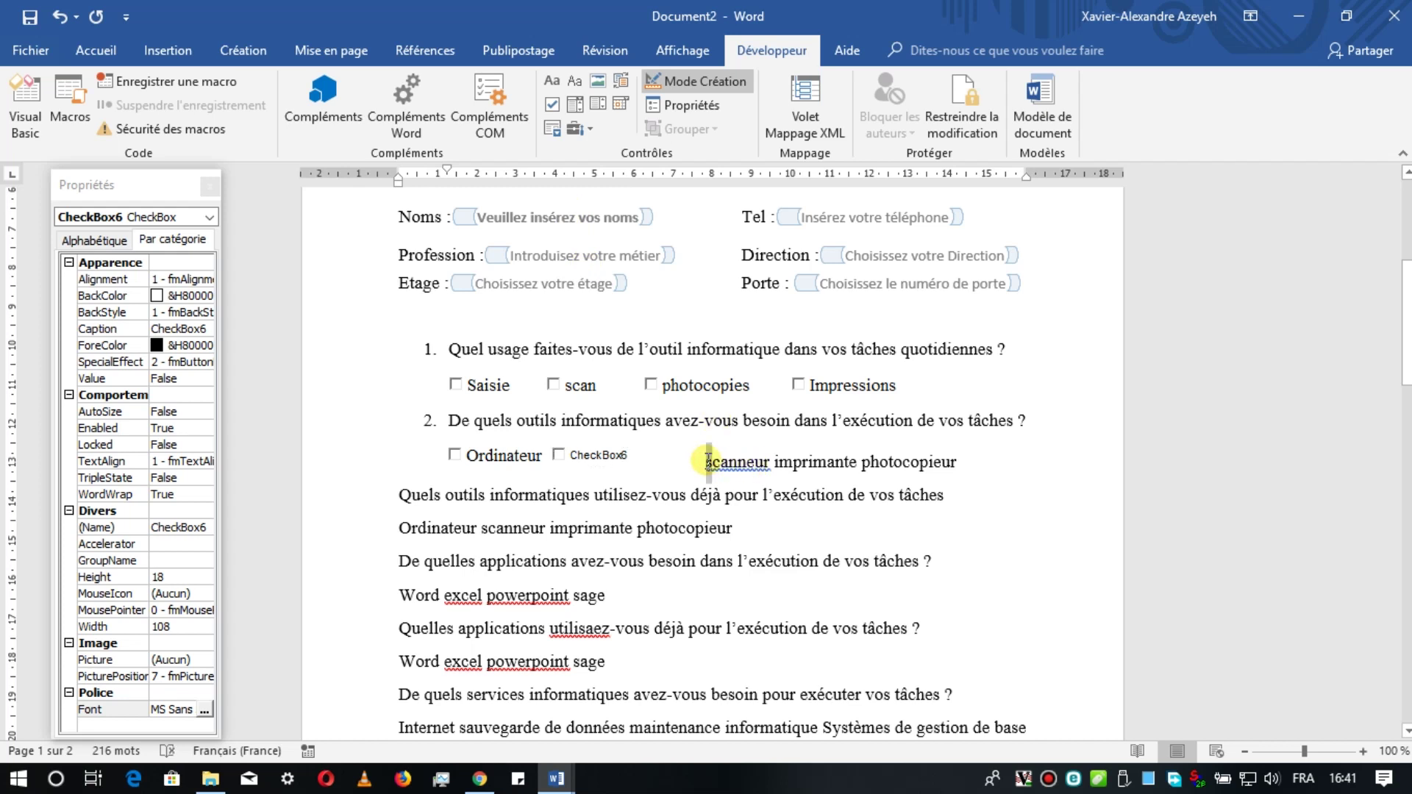
{"action": "double_click", "coordinate": [706, 461]}
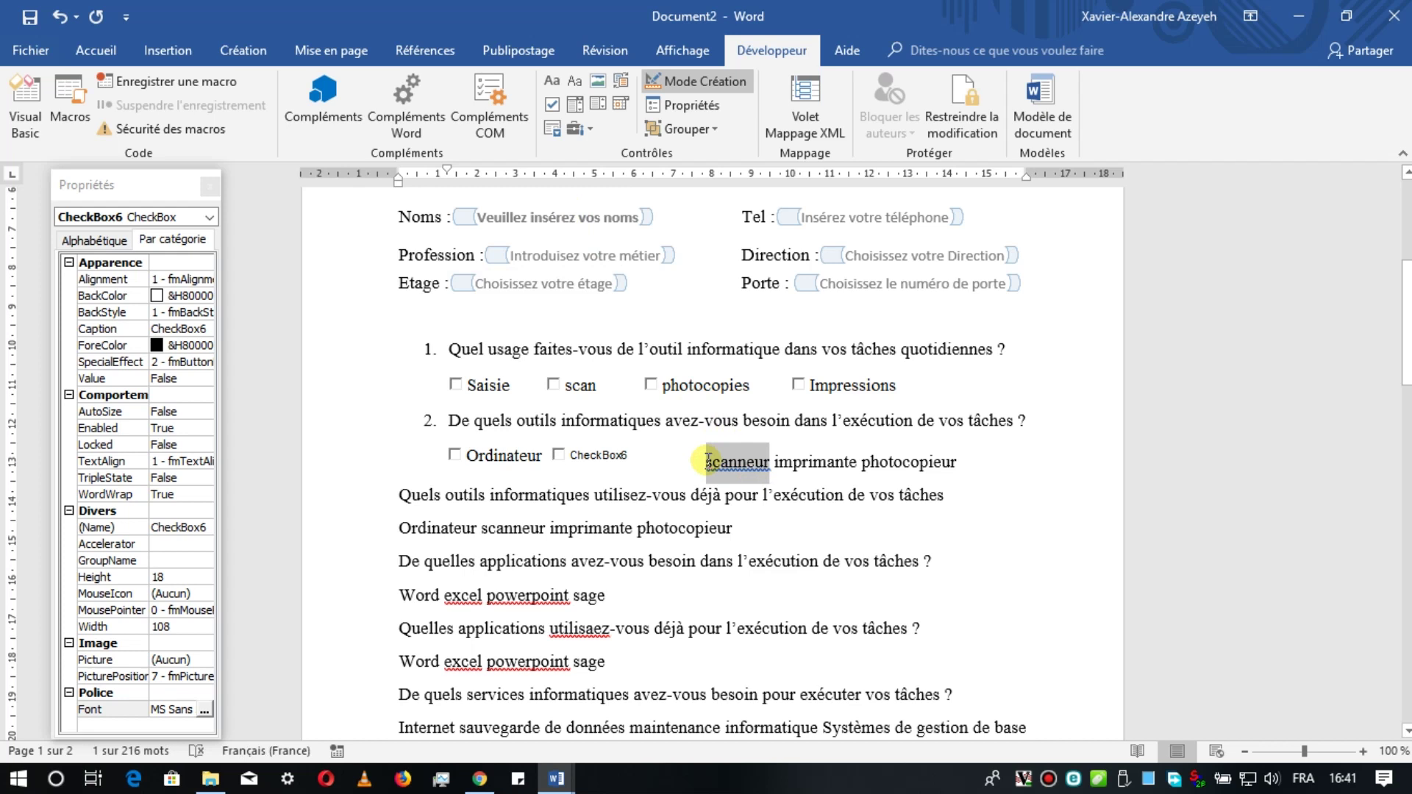
{"action": "key", "text": "Delete"}
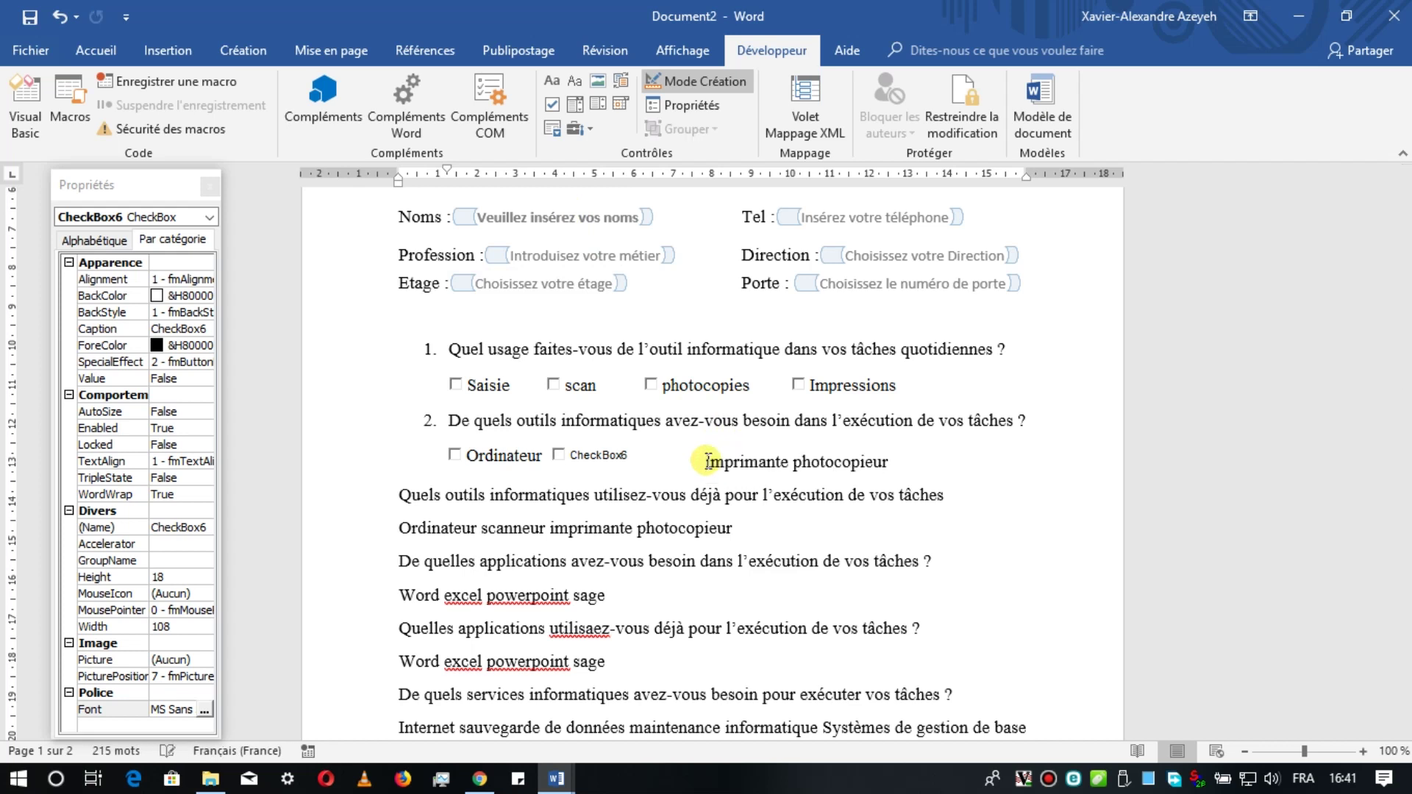
Step: Set the caption of the new check box after "Ordinateur" to "scanneur"
{"action": "left_click", "coordinate": [627, 457]}
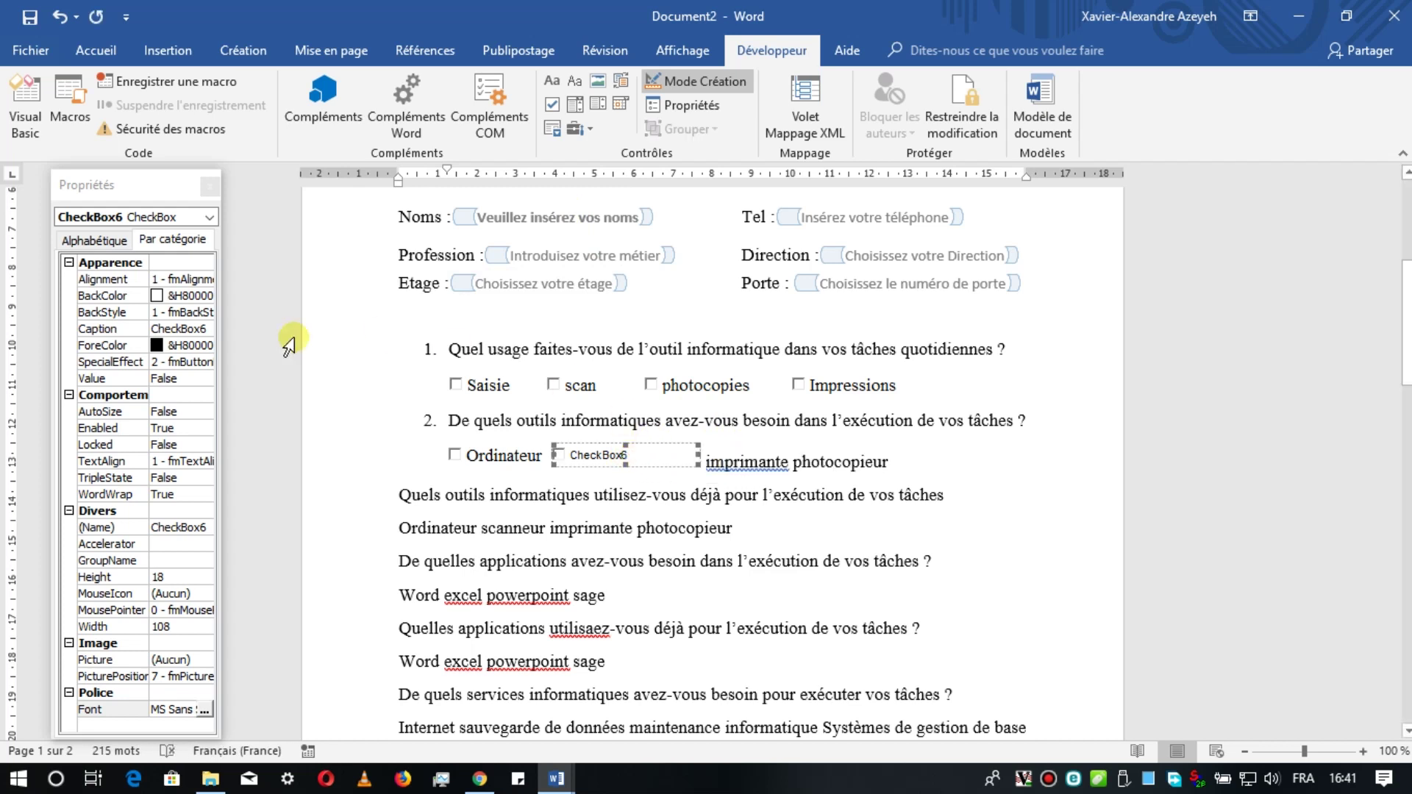
{"action": "left_click", "coordinate": [197, 333]}
{"action": "double_click", "coordinate": [195, 331]}
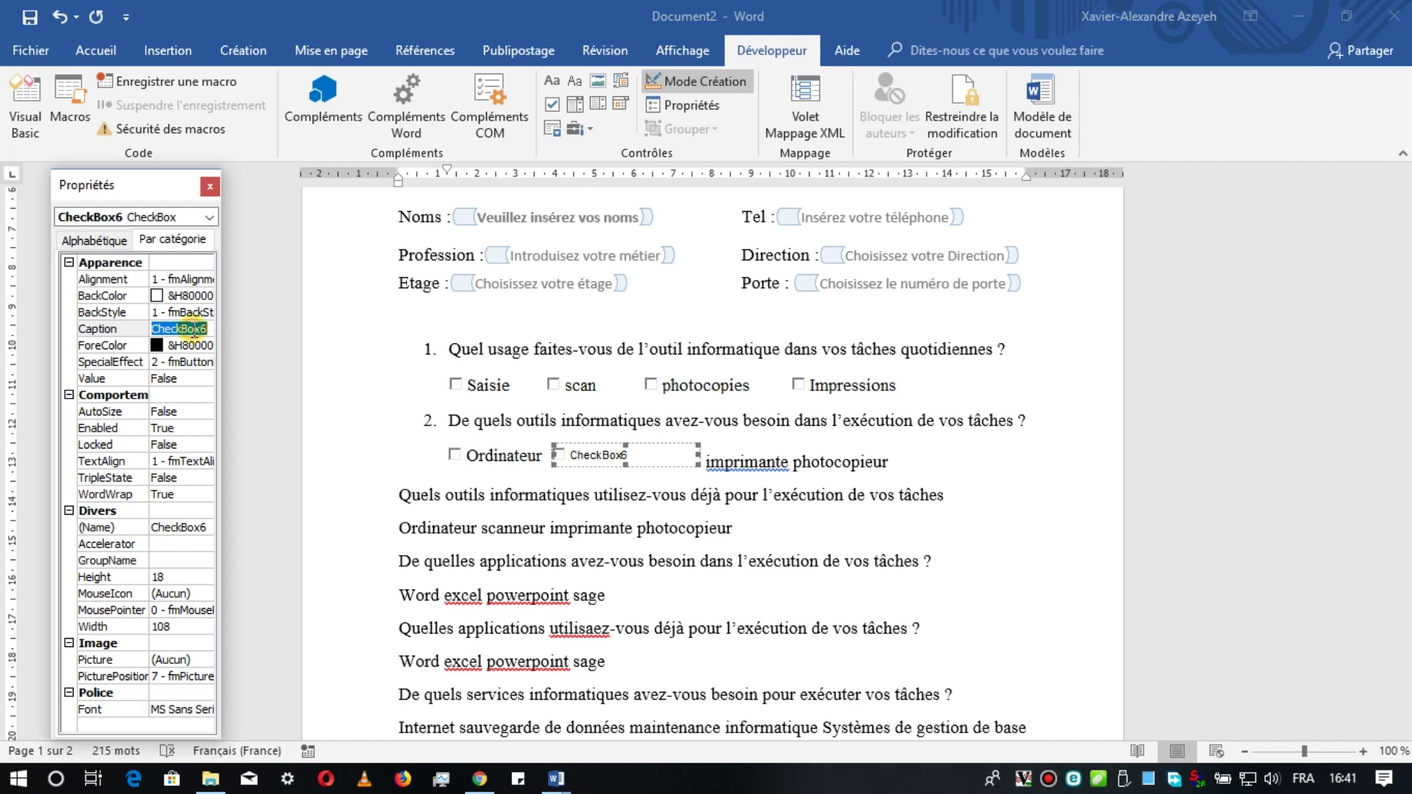
{"action": "type", "text": "scanneur"}
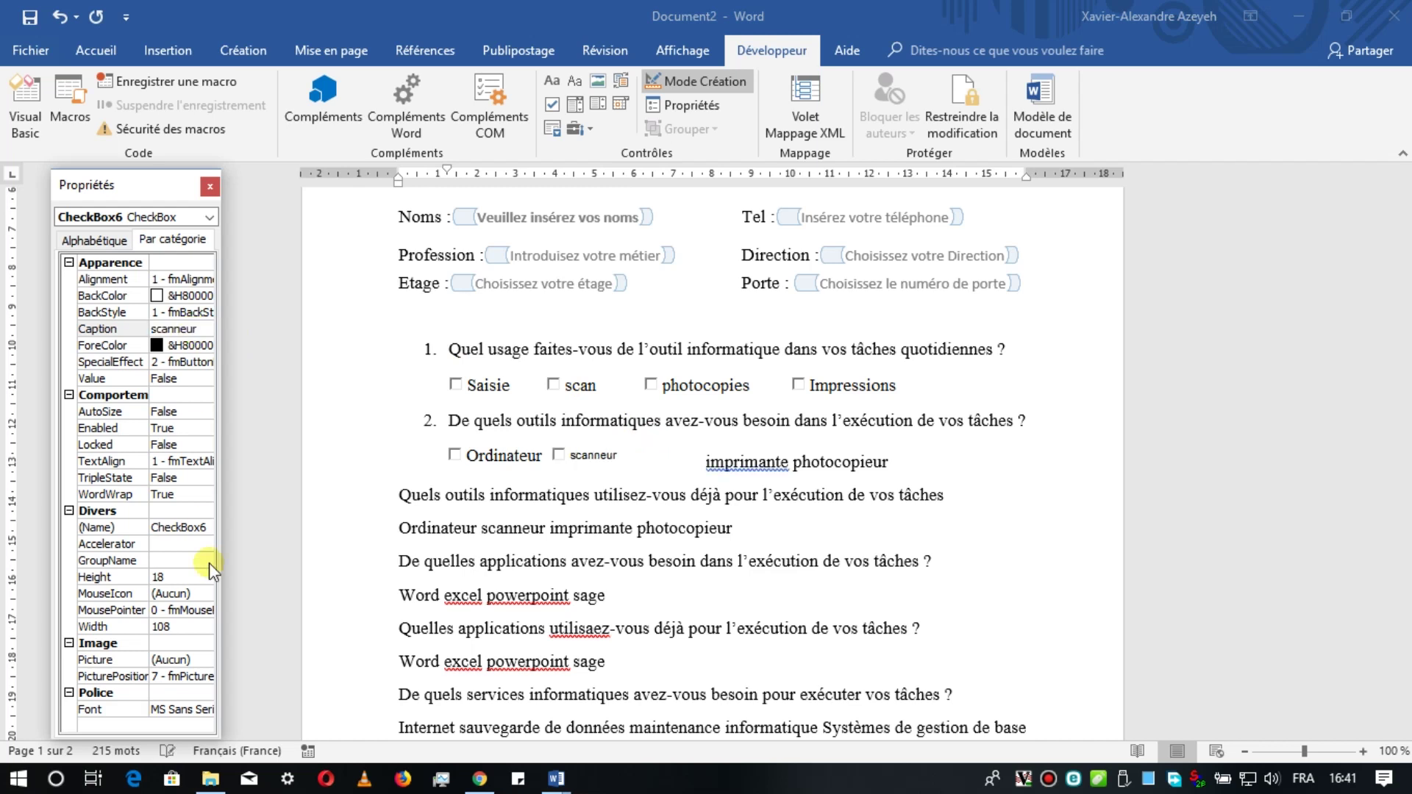
Step: Set the font of the "scanneur" check box to Times New Roman, size 13
{"action": "left_click", "coordinate": [193, 711]}
{"action": "left_click", "coordinate": [202, 710]}
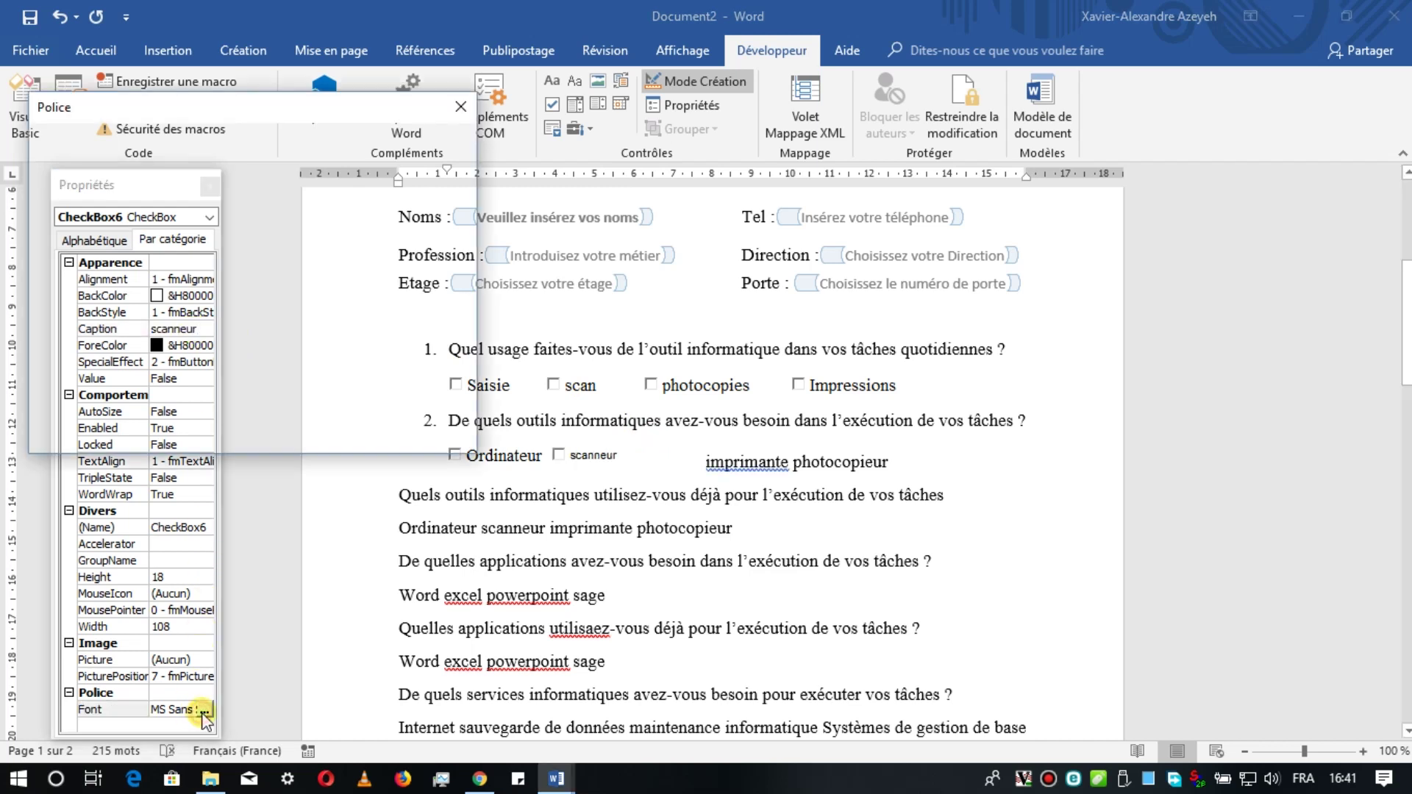
{"action": "type", "text": "t"}
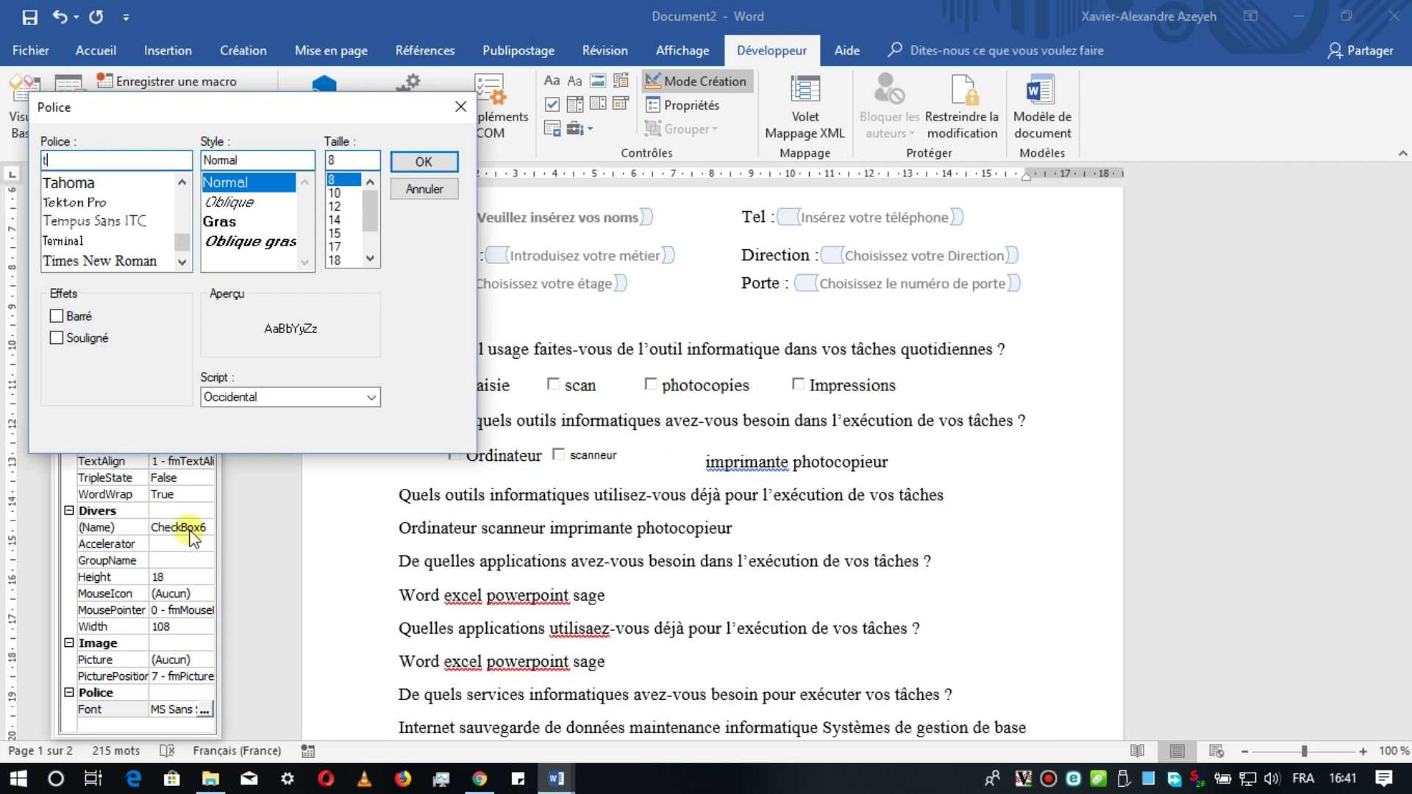
{"action": "left_click", "coordinate": [132, 262]}
{"action": "double_click", "coordinate": [335, 160]}
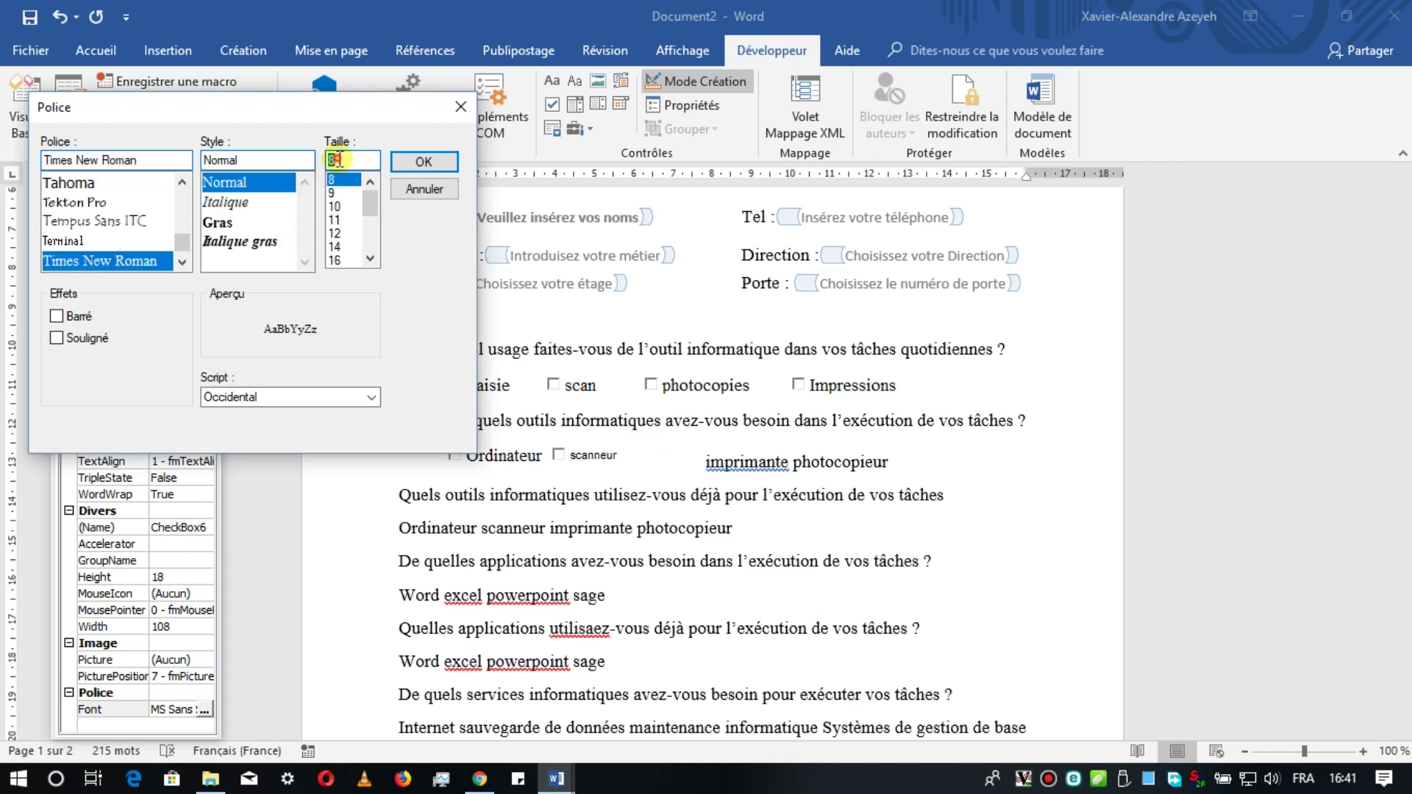
{"action": "type", "text": "13"}
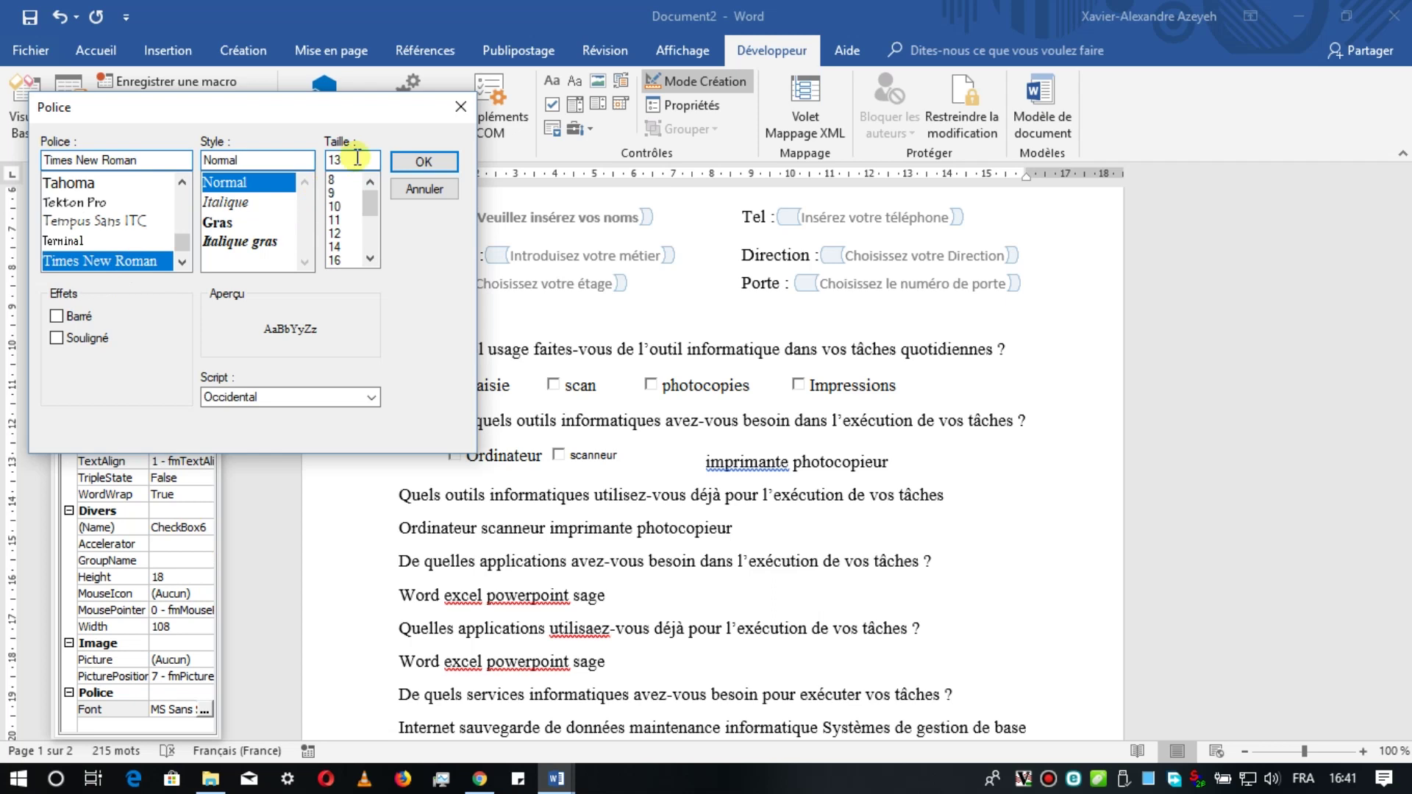
{"action": "left_click", "coordinate": [409, 166]}
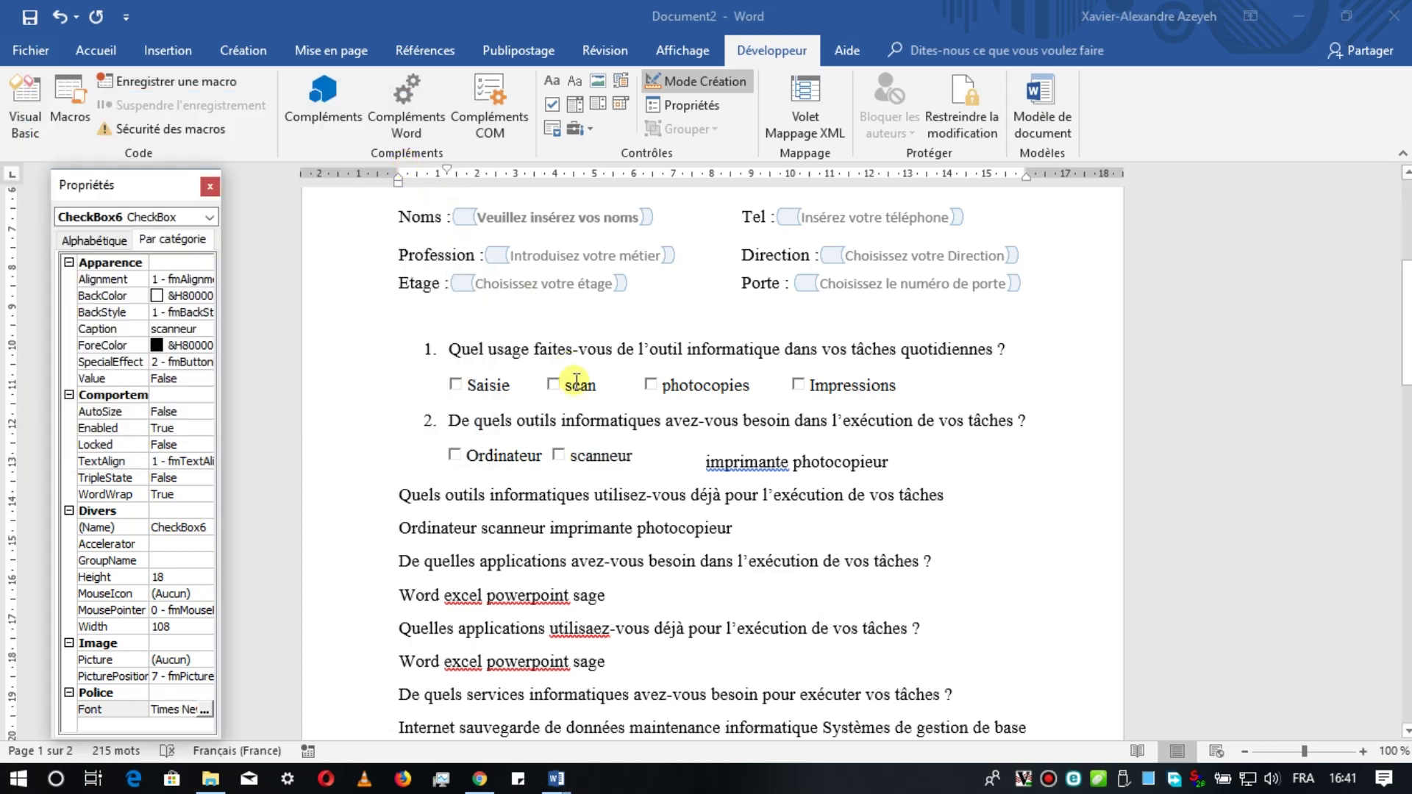
Step: Narrow the "scanneur" check box to fit its caption and place the text cursor right after it
{"action": "left_click", "coordinate": [616, 457]}
{"action": "left_click_drag", "start_coordinate": [696, 456], "coordinate": [635, 457]}
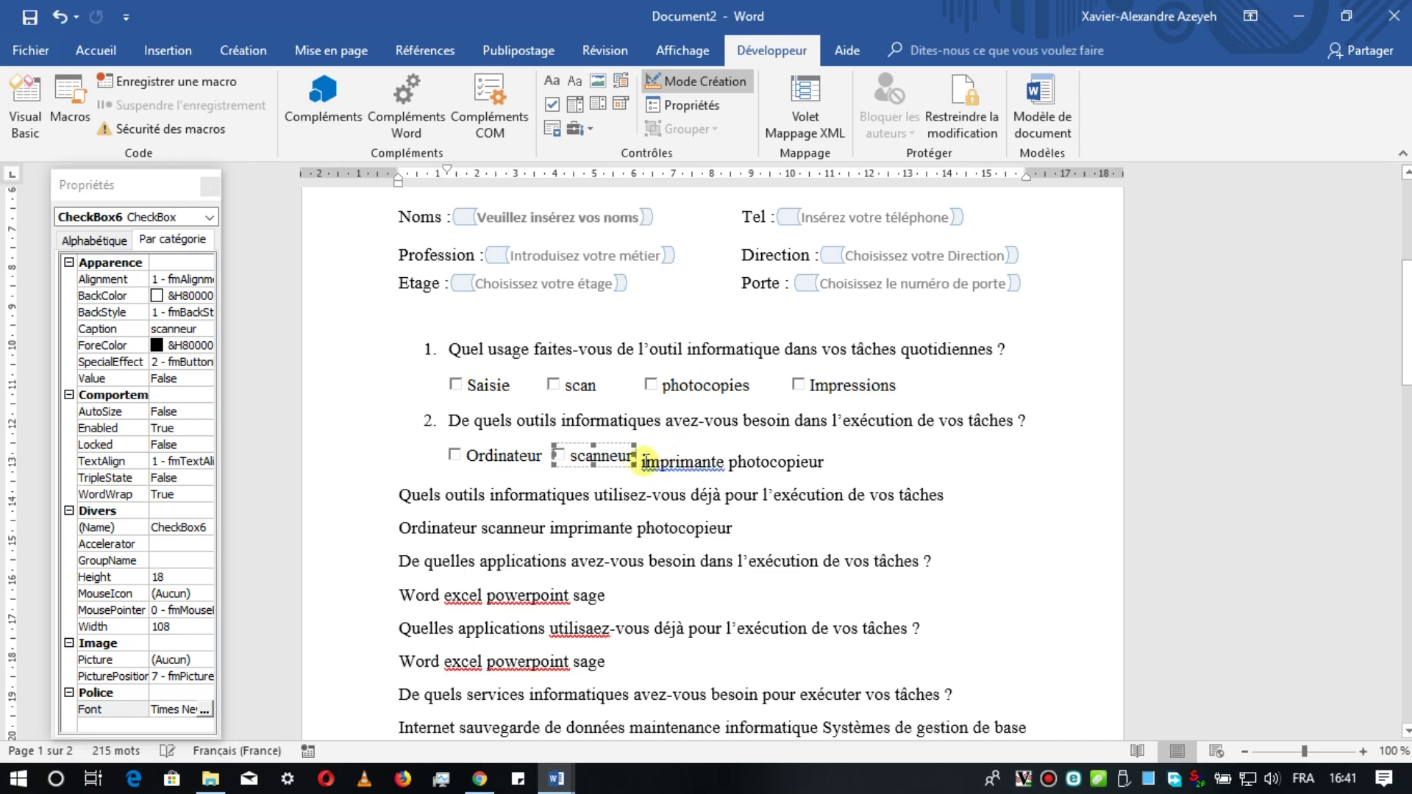
{"action": "key", "text": "Right"}
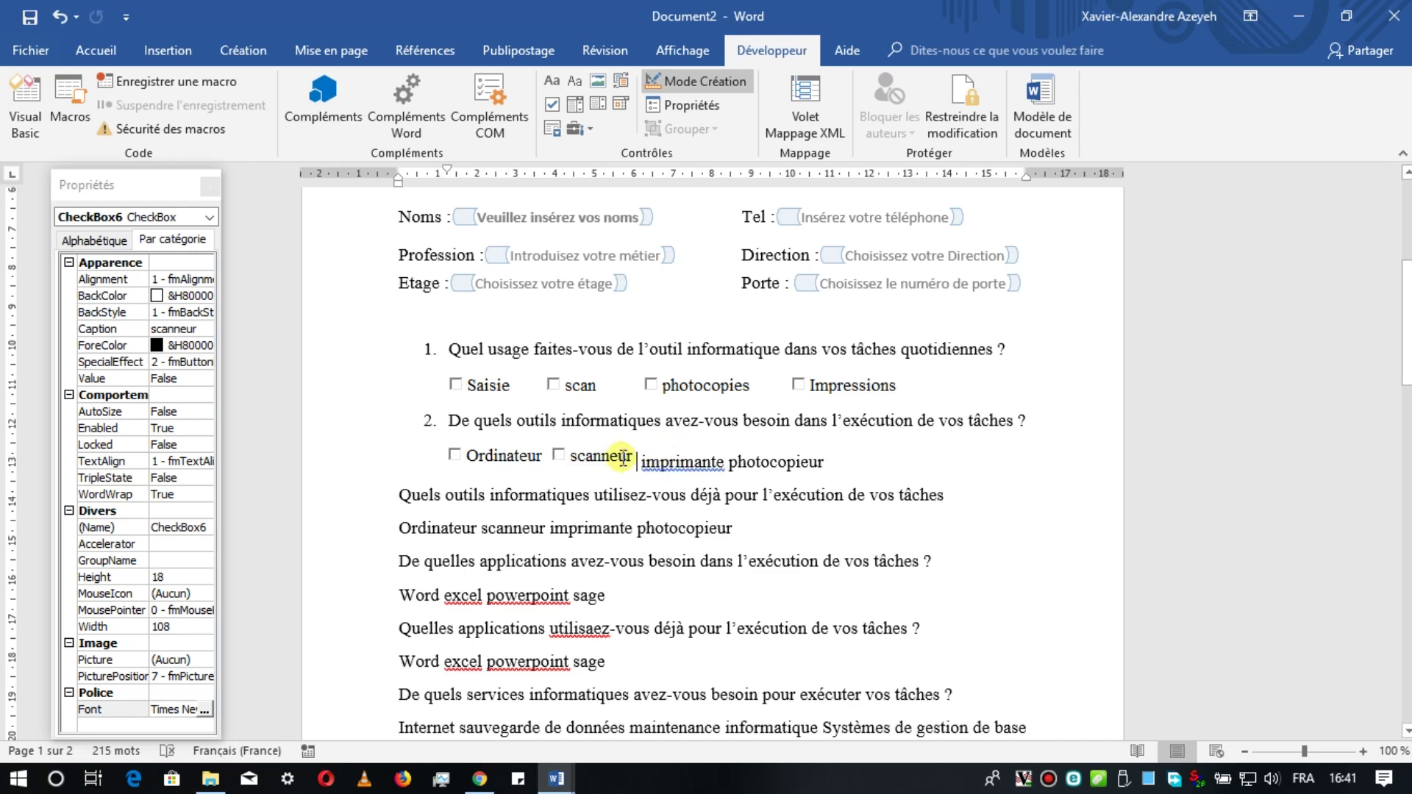
Step: Insert an ActiveX check box after "scanneur" and delete the word "imprimante" from question 2's answer line
{"action": "left_click", "coordinate": [581, 129]}
{"action": "left_click", "coordinate": [576, 219]}
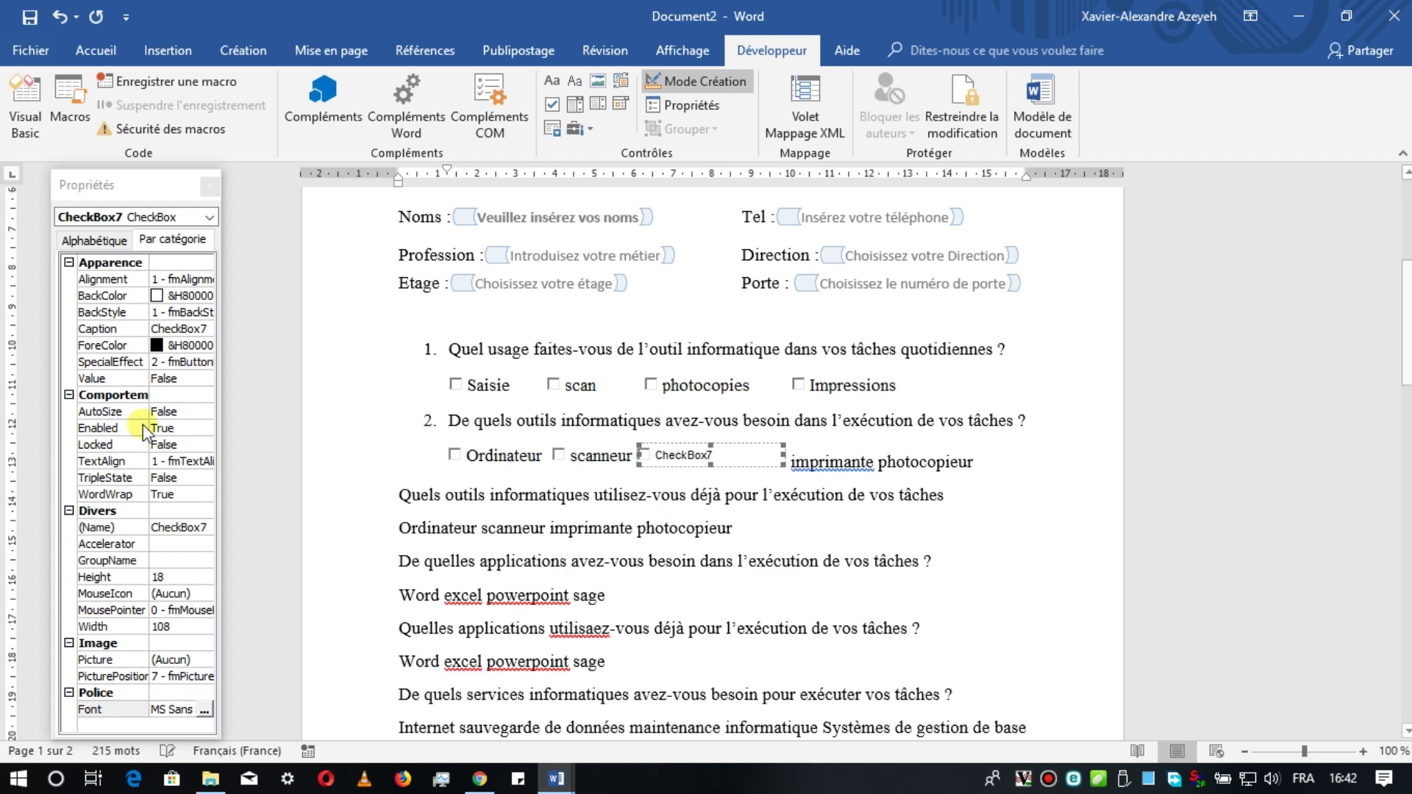
{"action": "left_click", "coordinate": [788, 462]}
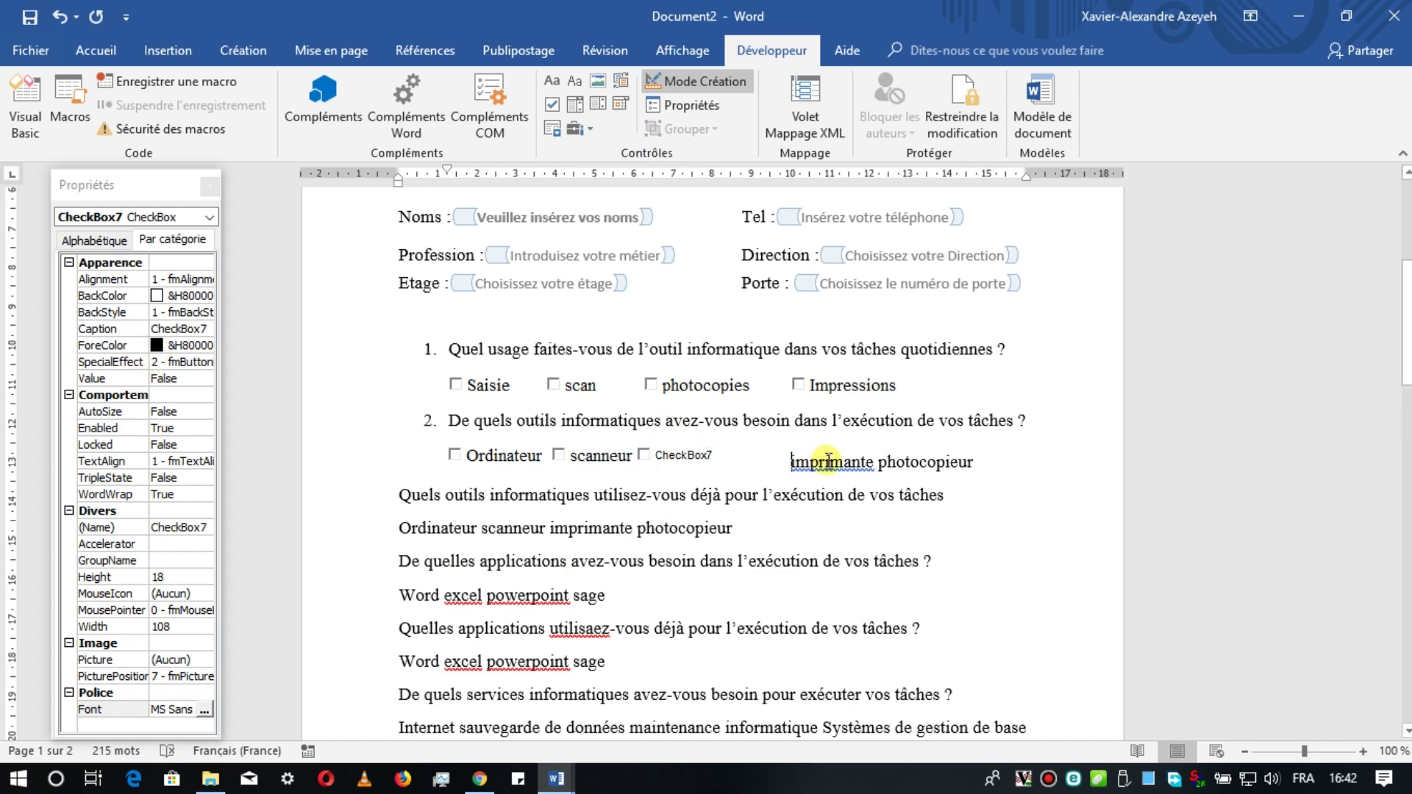
{"action": "key", "text": "shift+Right"}
{"action": "key", "text": "shift+Right"}
{"action": "key", "text": "shift+Right"}
{"action": "key", "text": "shift+Right"}
{"action": "key", "text": "shift+Right"}
{"action": "key", "text": "shift+Right"}
{"action": "key", "text": "shift+Right"}
{"action": "key", "text": "shift+Right"}
{"action": "key", "text": "shift+Right"}
{"action": "key", "text": "shift+Right"}
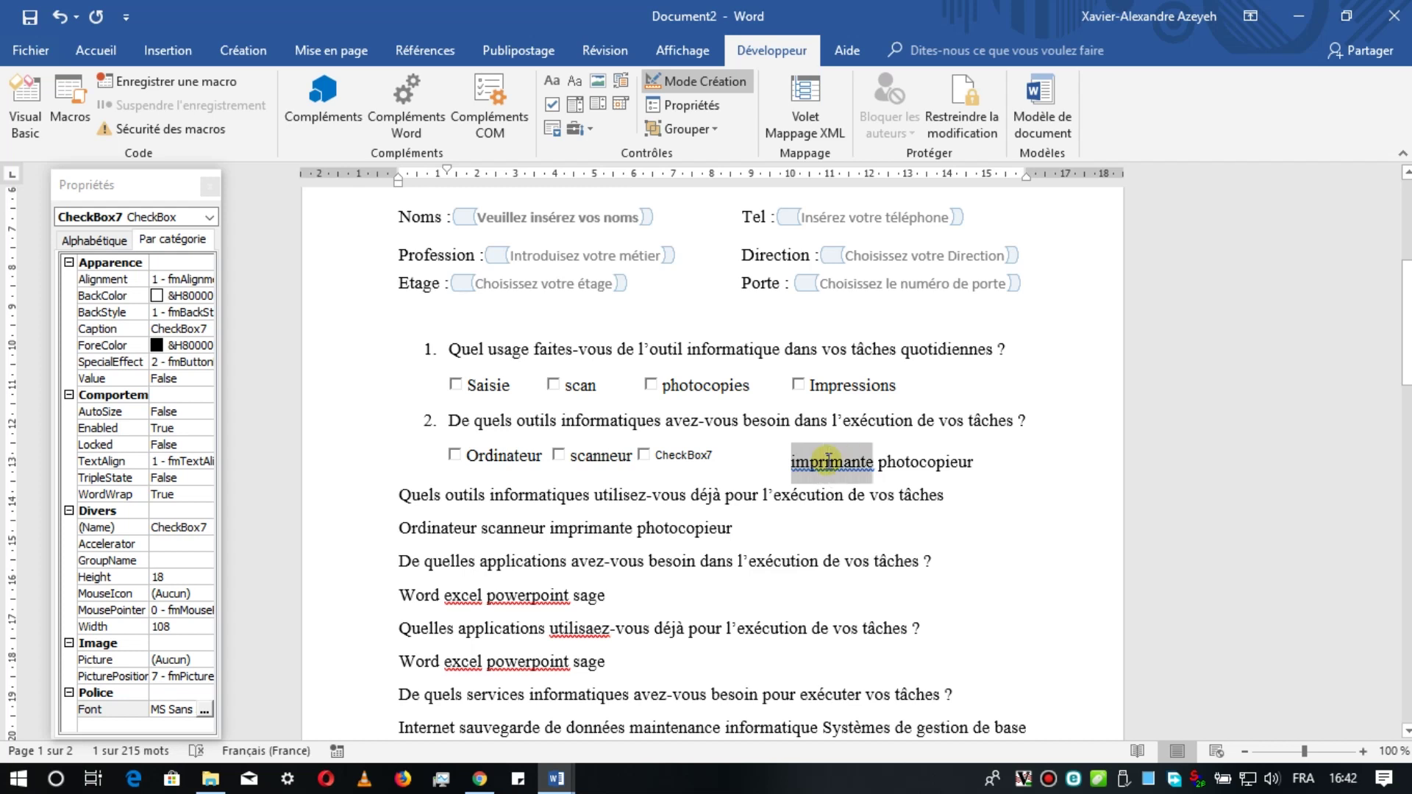
{"action": "key", "text": "Delete"}
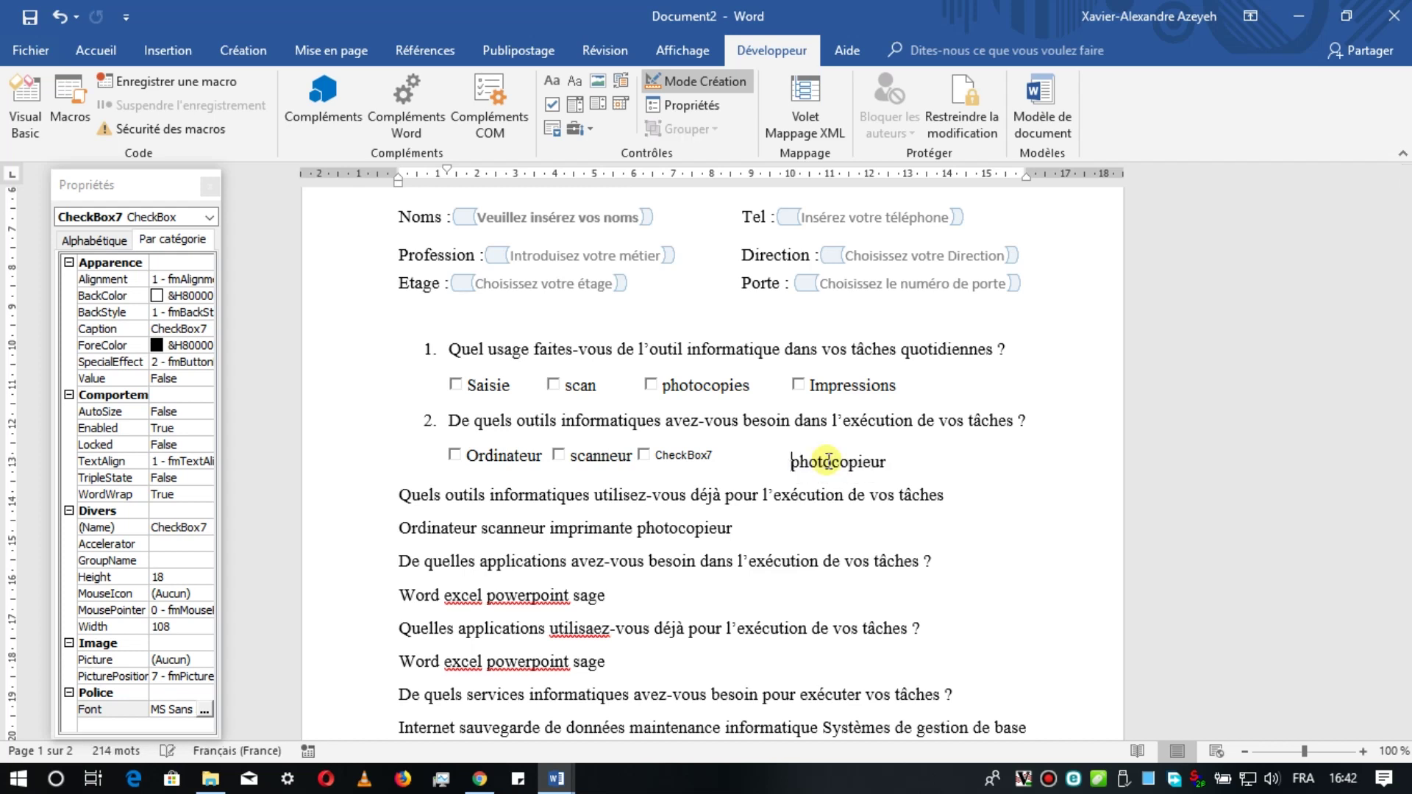
Step: Set the caption of the new check box after "scanneur" to "imprimante"
{"action": "left_click", "coordinate": [666, 450]}
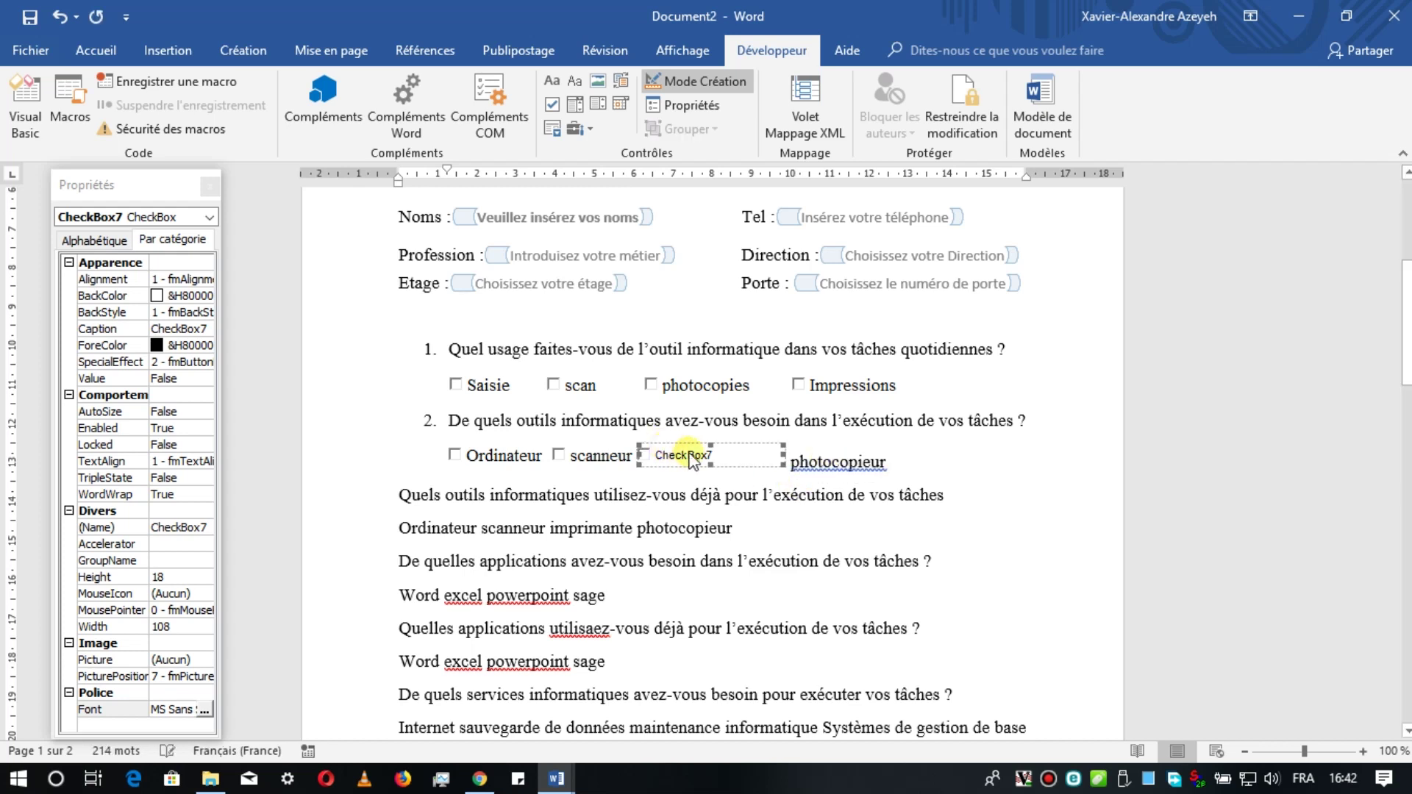
{"action": "left_click", "coordinate": [199, 329]}
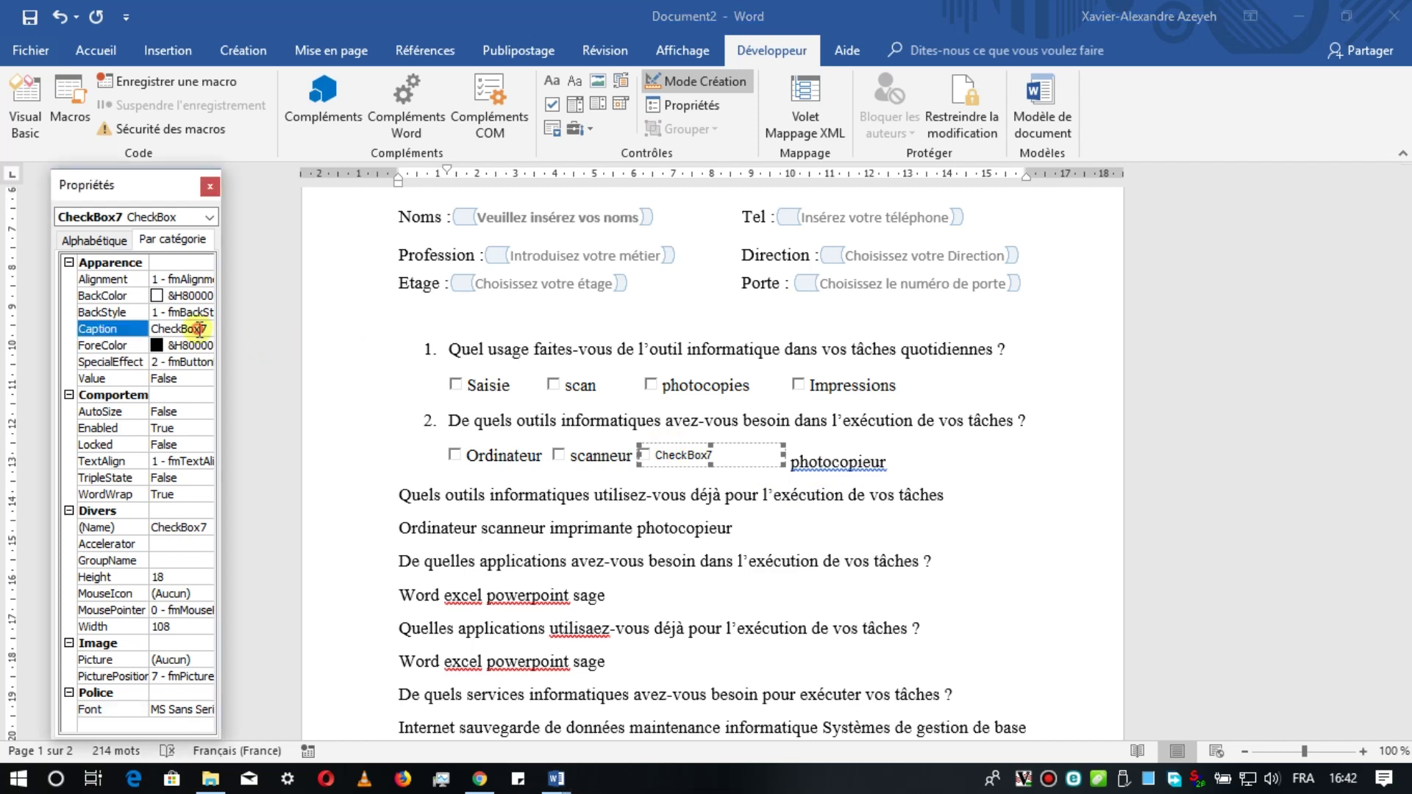
{"action": "double_click", "coordinate": [194, 329]}
{"action": "type", "text": "imprimante"}
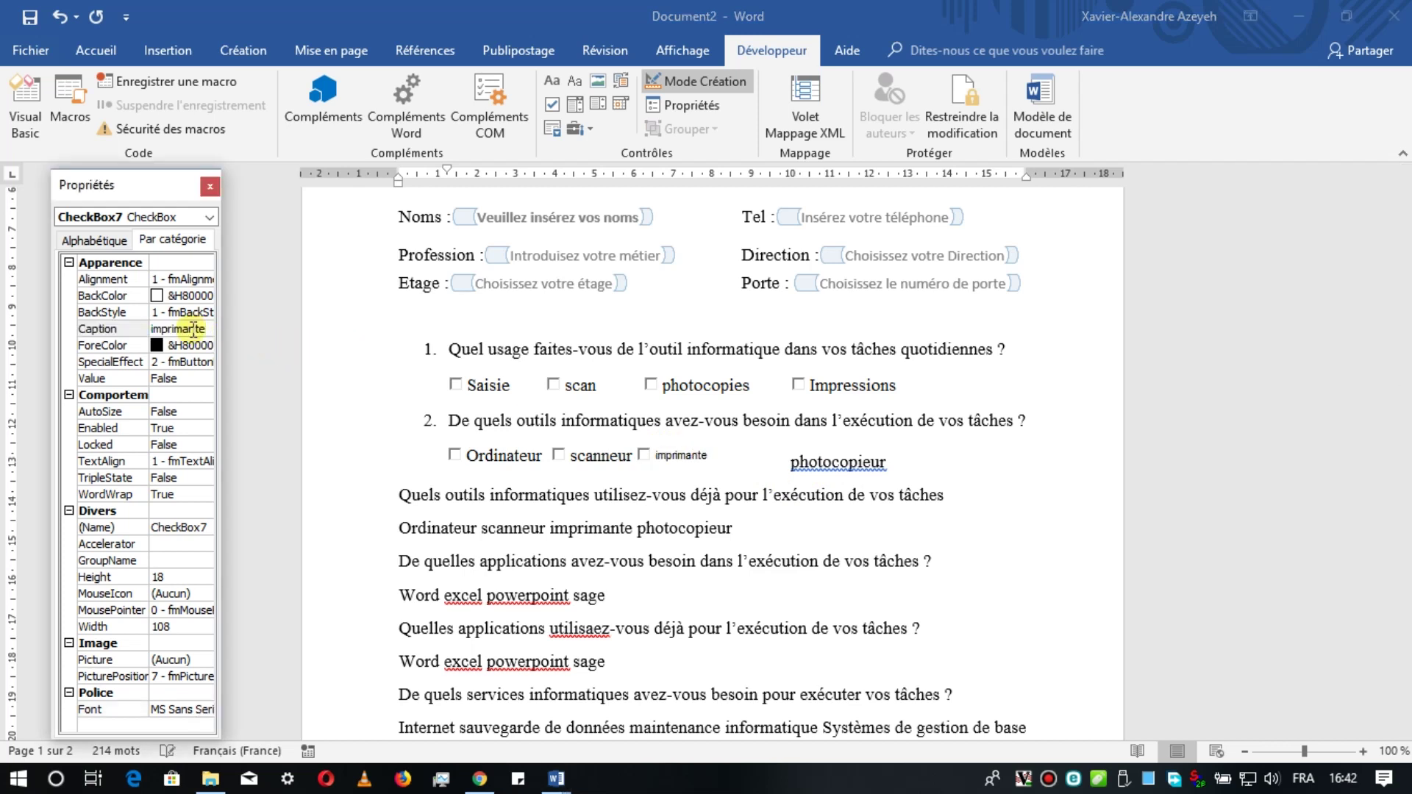
Step: Set the font of the "imprimante" check box to Times New Roman, size 13
{"action": "left_click", "coordinate": [680, 457]}
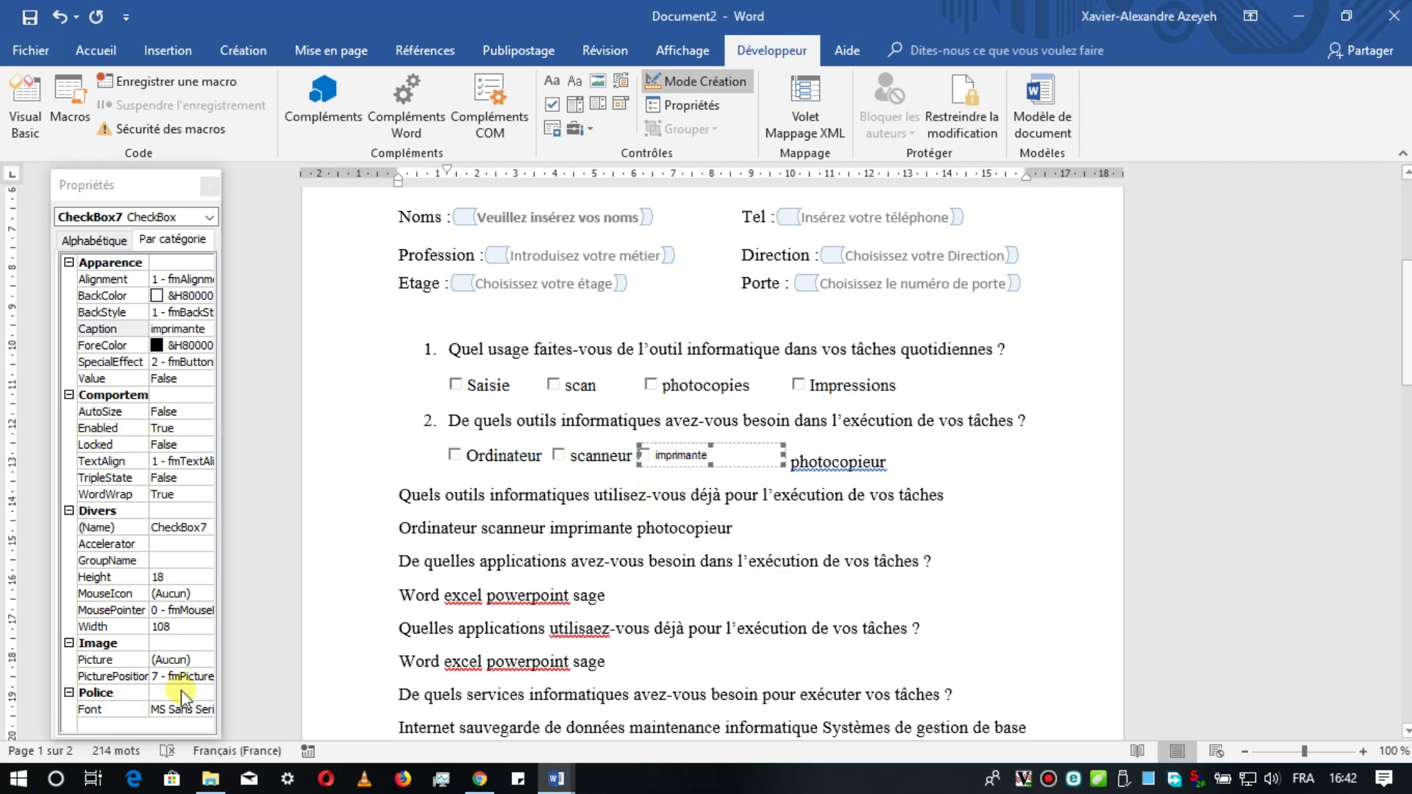
{"action": "left_click", "coordinate": [180, 709]}
{"action": "left_click", "coordinate": [204, 710]}
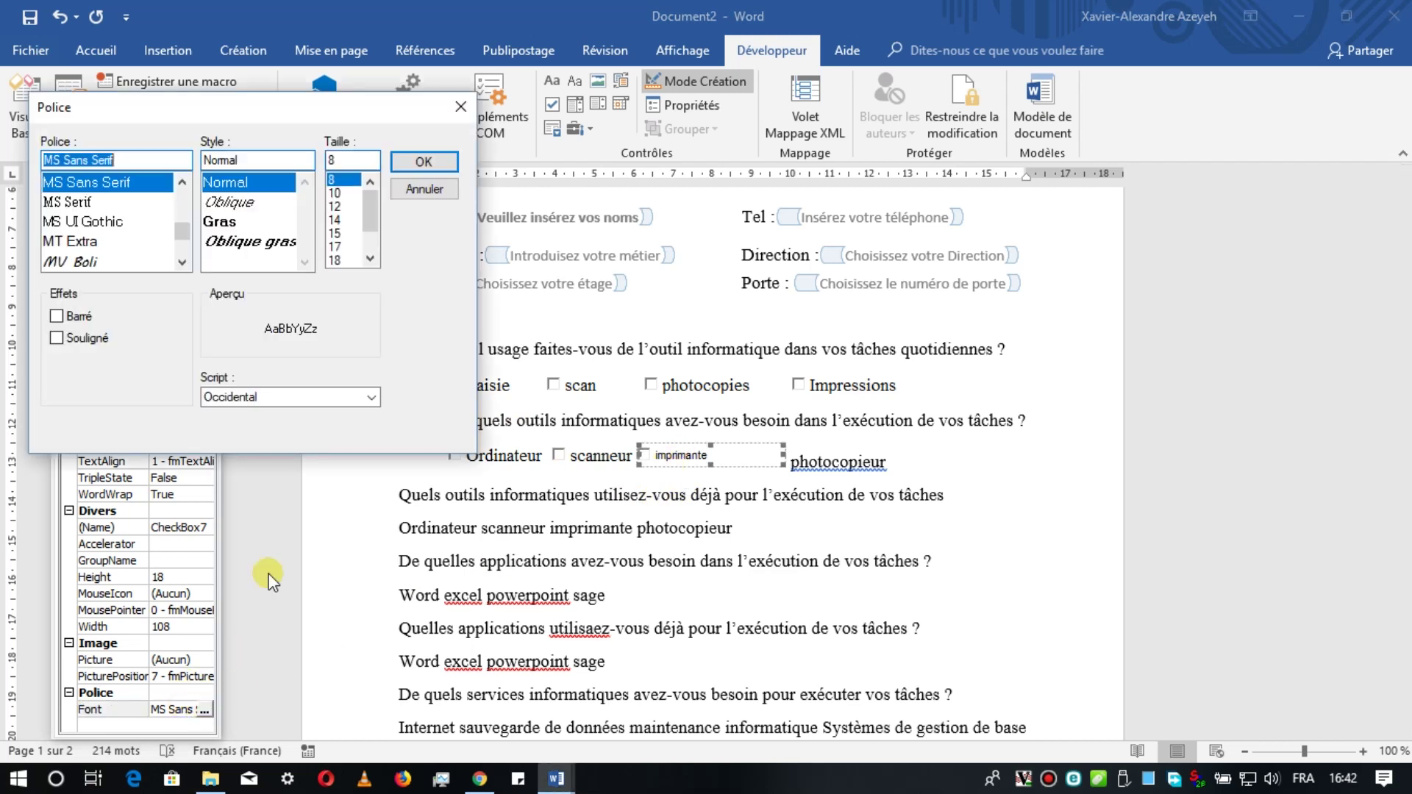
{"action": "type", "text": "t"}
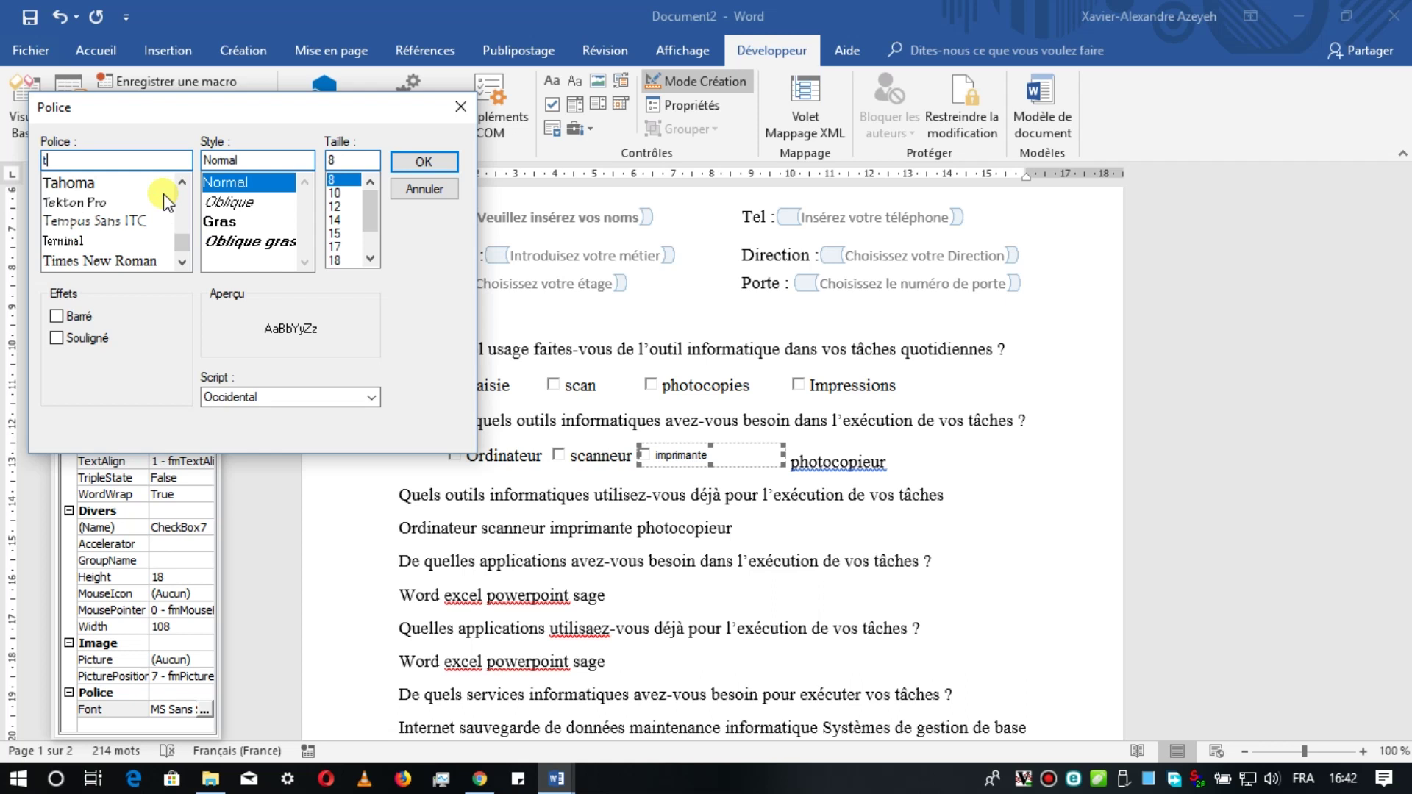
{"action": "left_click", "coordinate": [129, 262]}
{"action": "double_click", "coordinate": [335, 160]}
{"action": "type", "text": "13"}
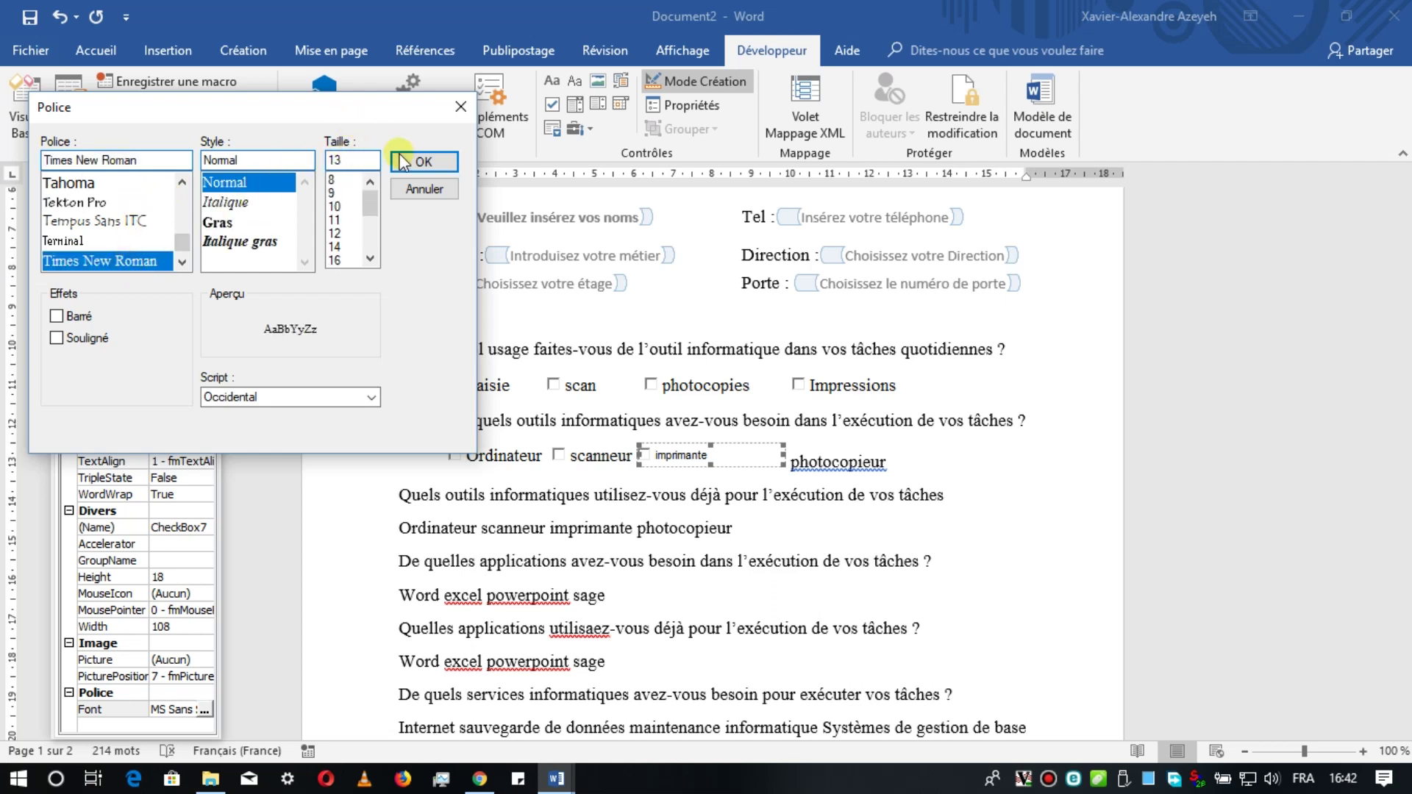
{"action": "left_click", "coordinate": [423, 161]}
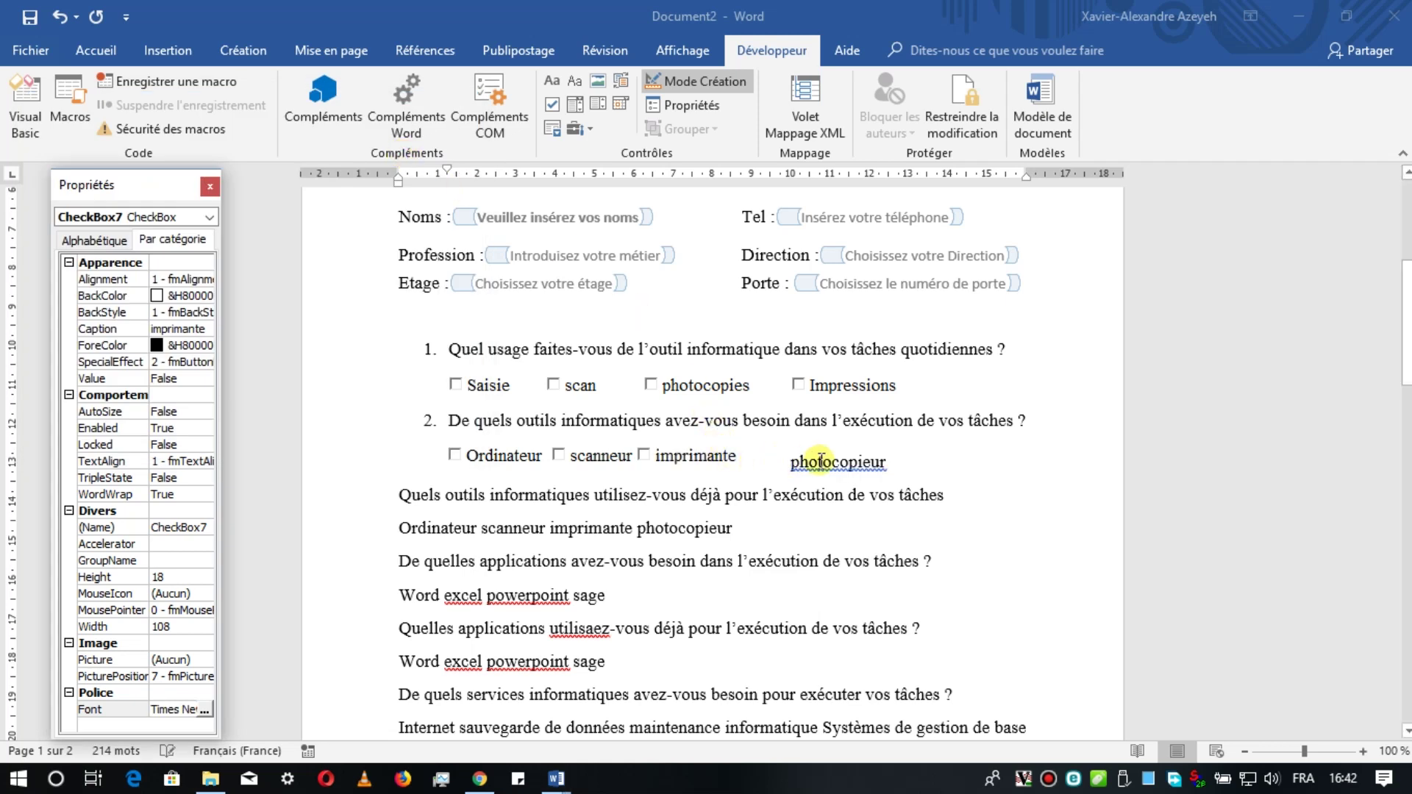
Step: Narrow the "imprimante" check box to fit its caption and place the text cursor right after it
{"action": "left_click", "coordinate": [731, 456]}
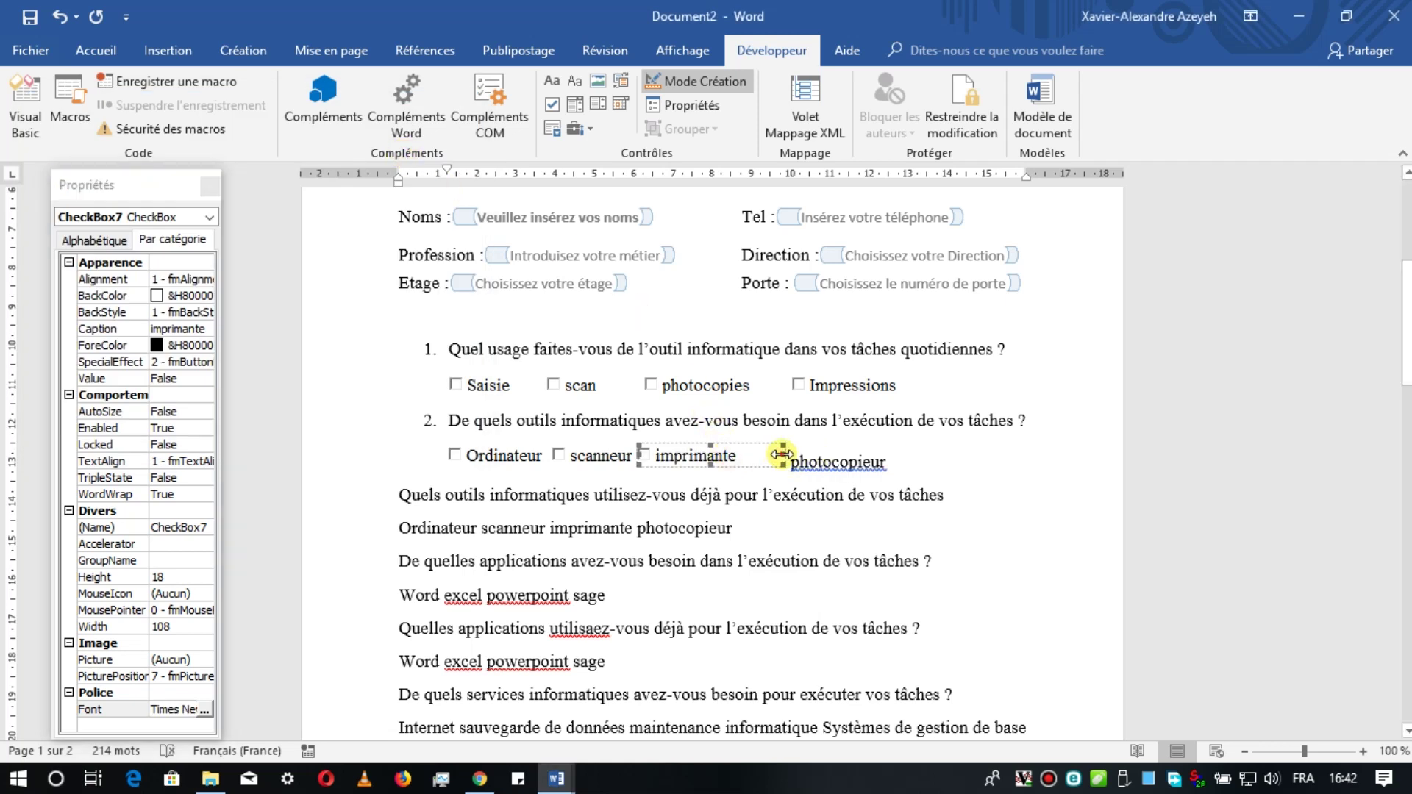
{"action": "left_click_drag", "start_coordinate": [738, 456], "coordinate": [740, 456]}
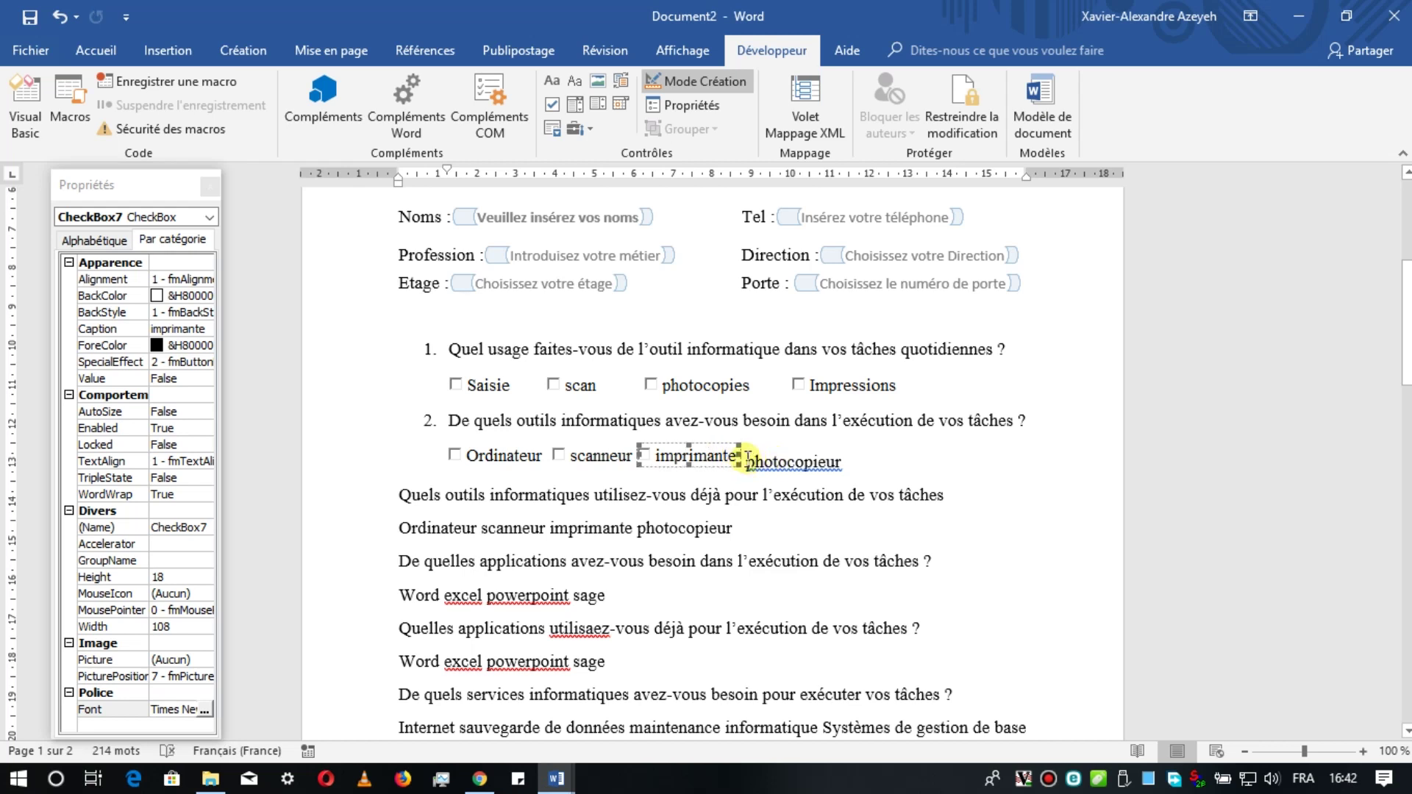
{"action": "left_click", "coordinate": [746, 459]}
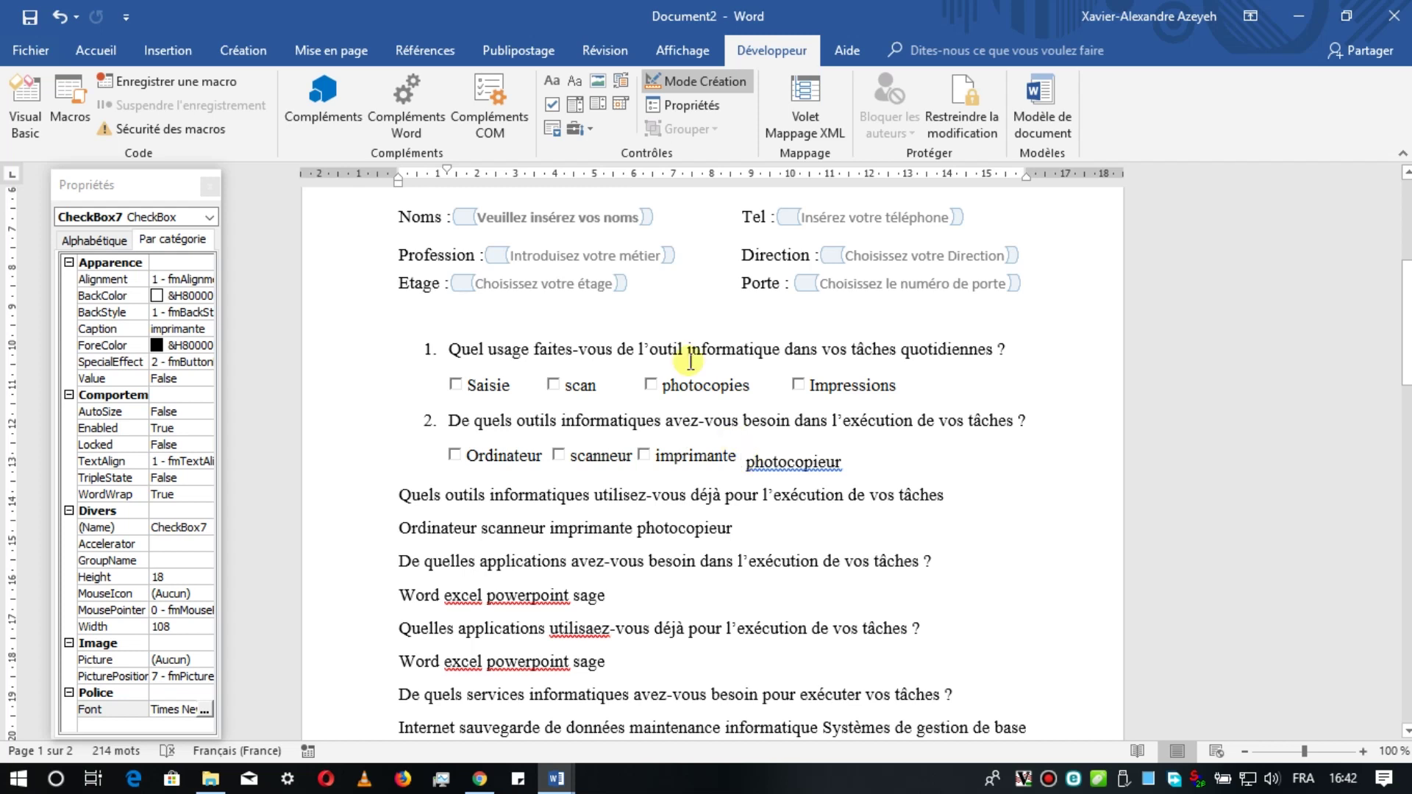
Step: Insert an ActiveX check box after "imprimante" and set its caption to "photocopieur"
{"action": "left_click", "coordinate": [593, 127]}
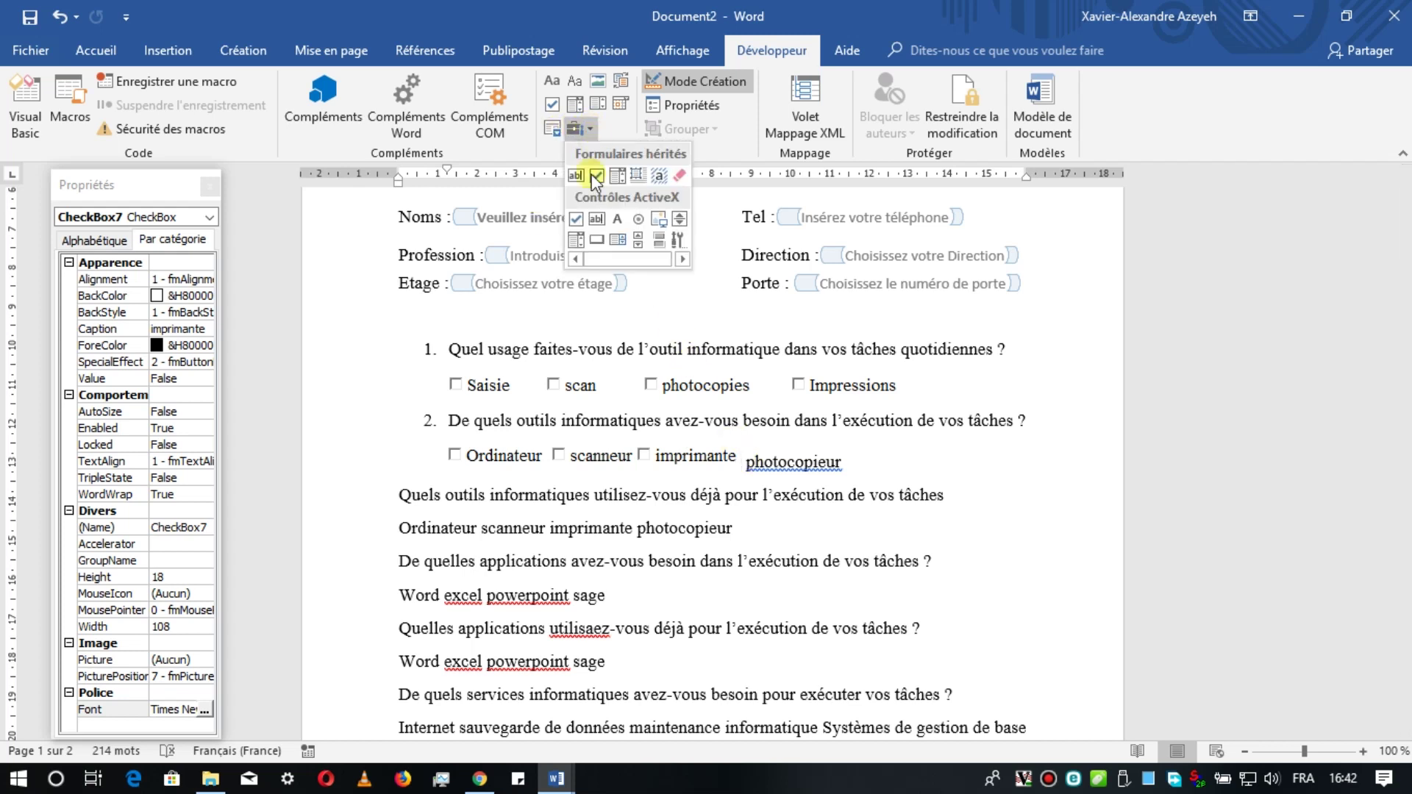
{"action": "left_click", "coordinate": [580, 212]}
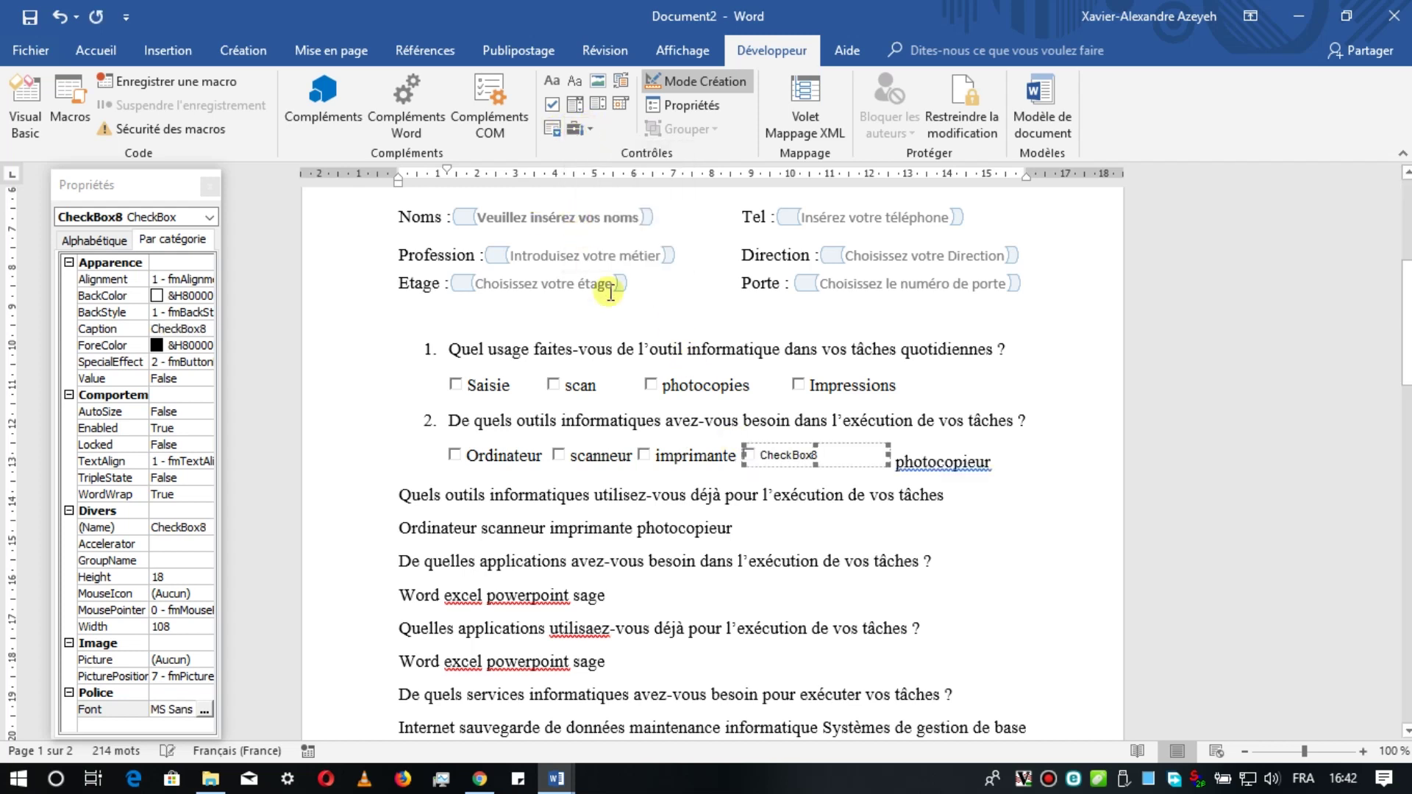
{"action": "left_click", "coordinate": [189, 331]}
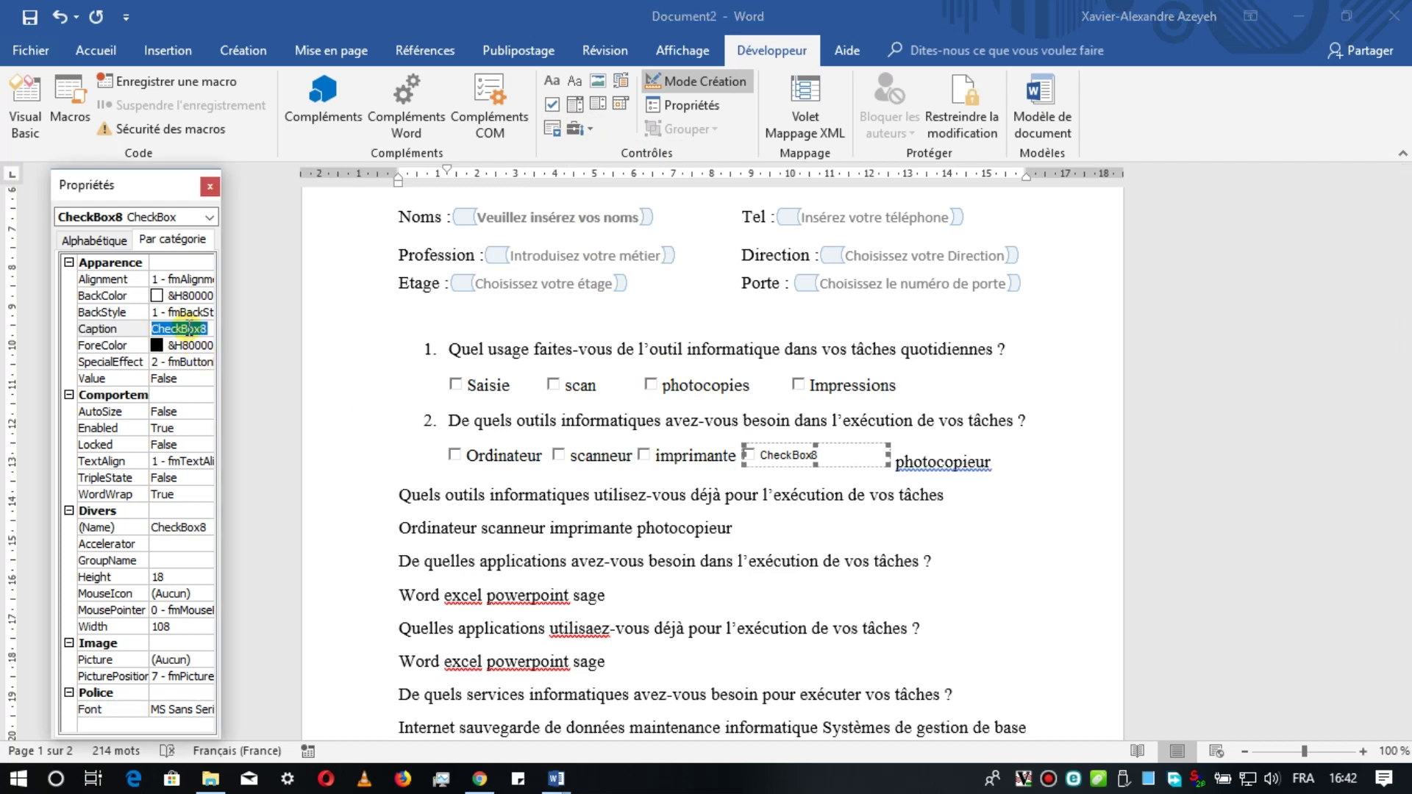
{"action": "type", "text": "photoc"}
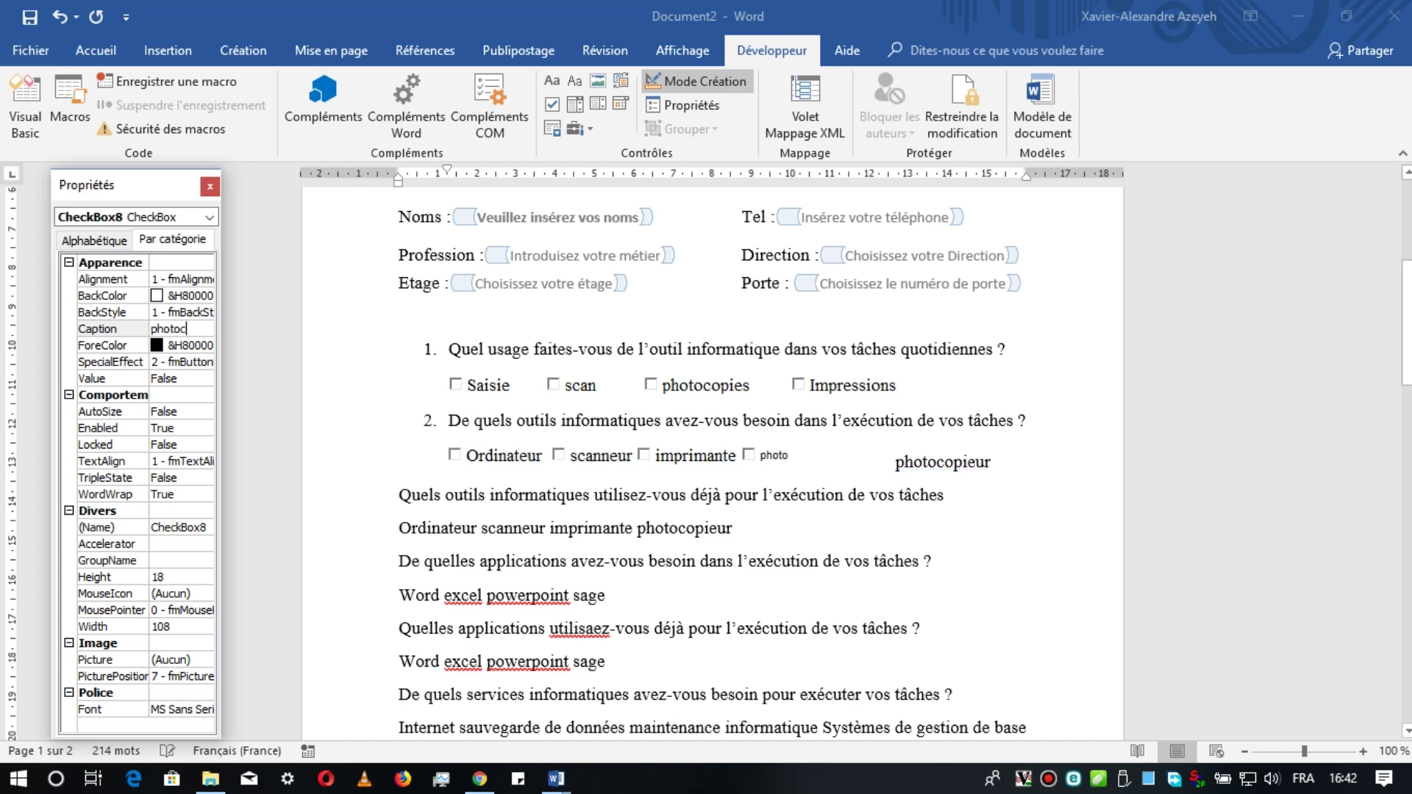
{"action": "type", "text": "opieur"}
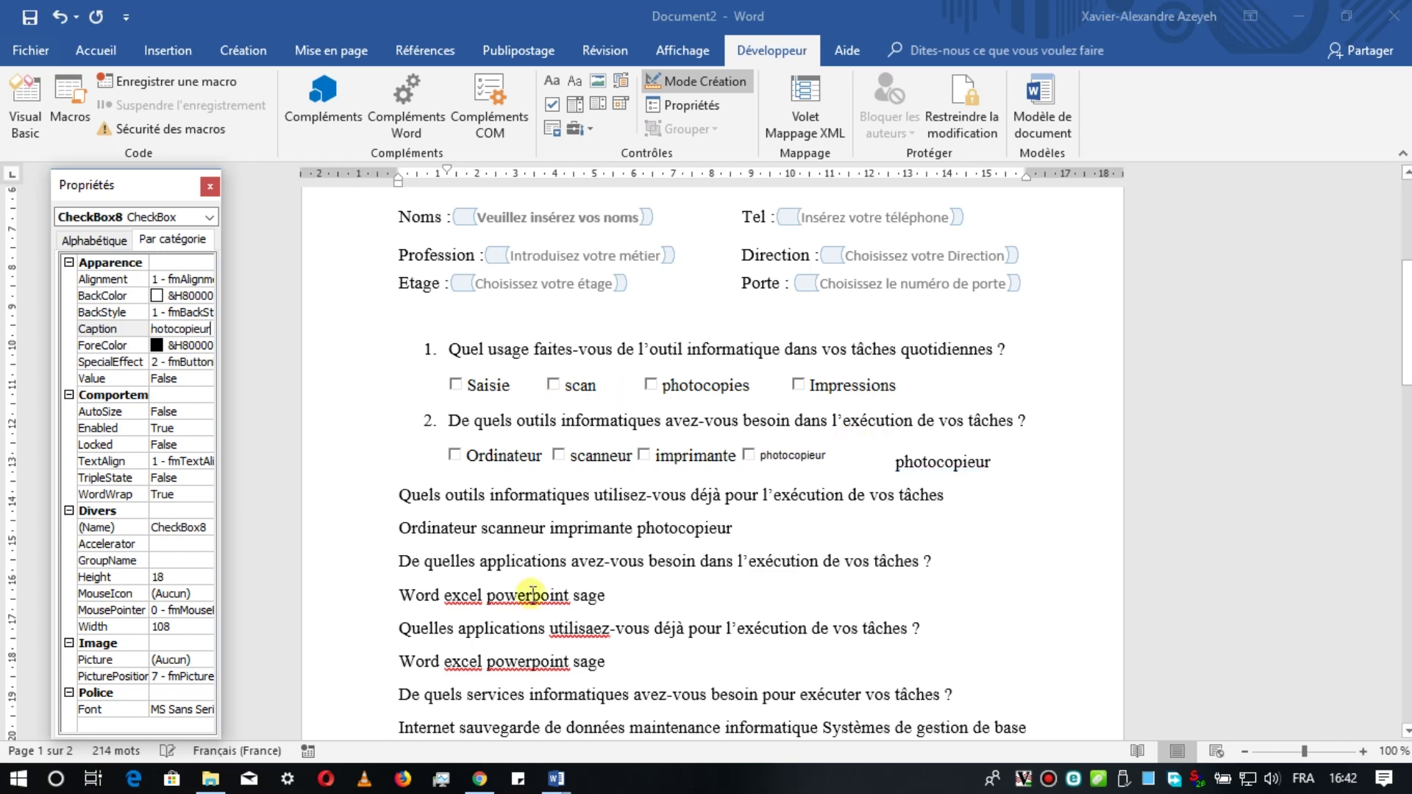
Step: Set the font of the "photocopieur" check box to Times New Roman, size 13
{"action": "left_click", "coordinate": [192, 709]}
{"action": "left_click", "coordinate": [203, 709]}
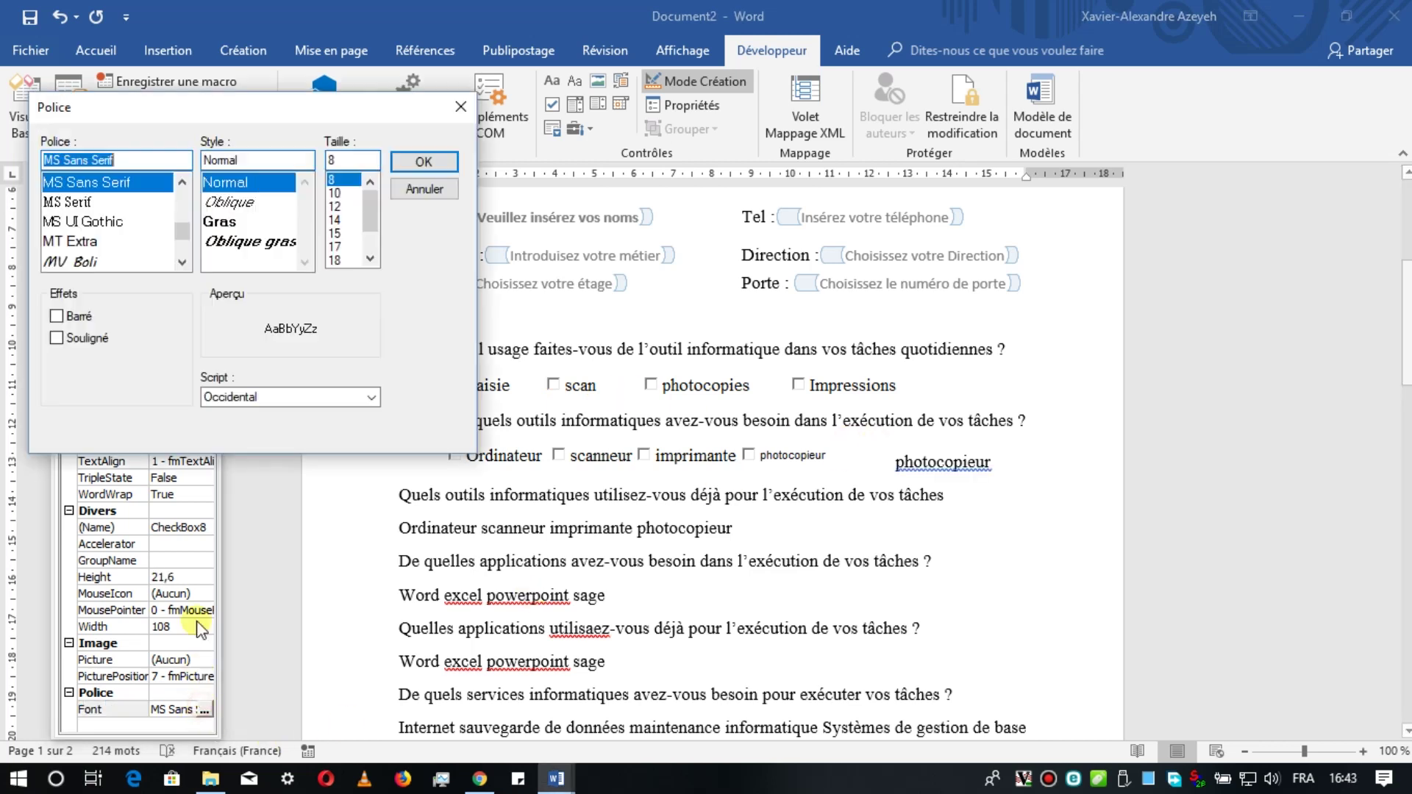
{"action": "type", "text": "t"}
{"action": "left_click", "coordinate": [126, 261]}
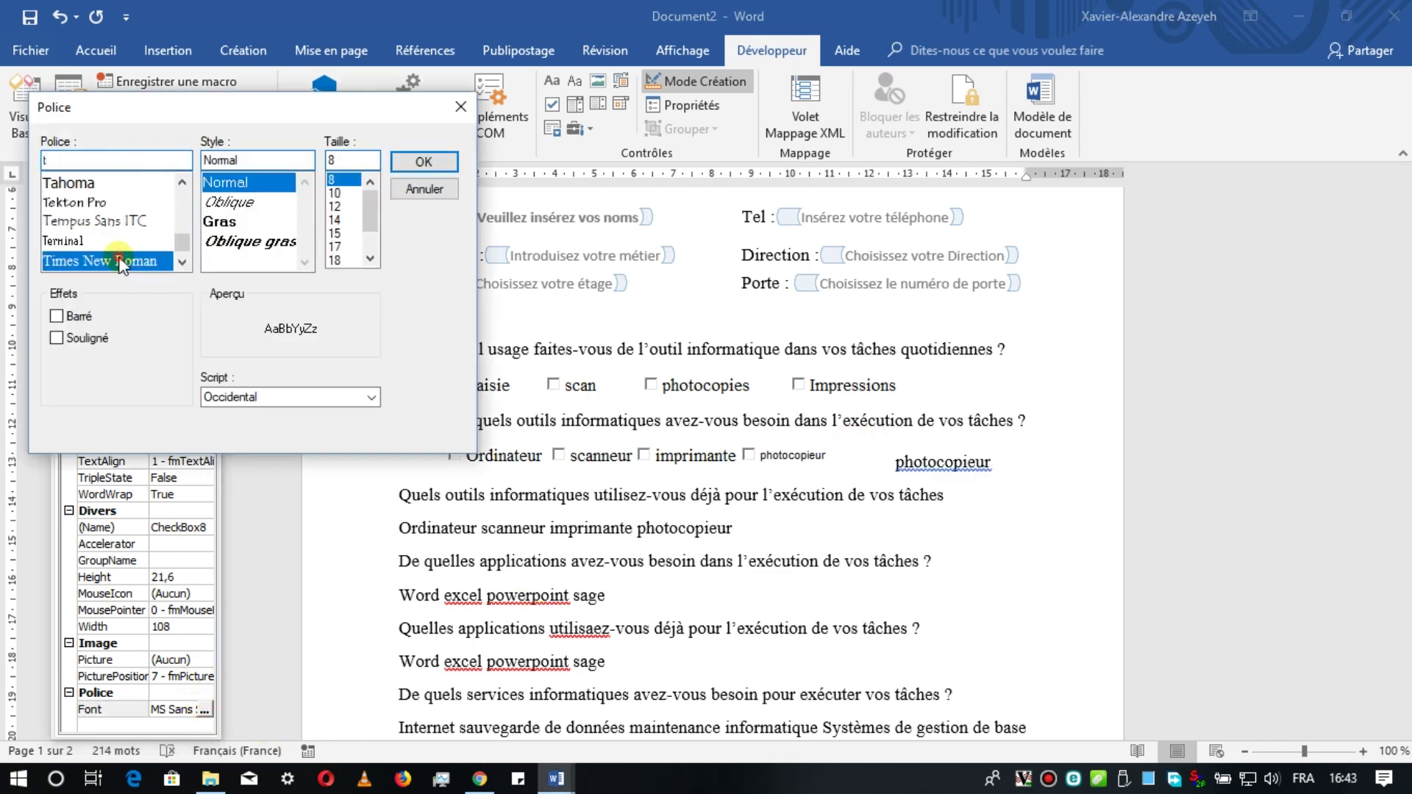
{"action": "double_click", "coordinate": [343, 161]}
{"action": "type", "text": "13"}
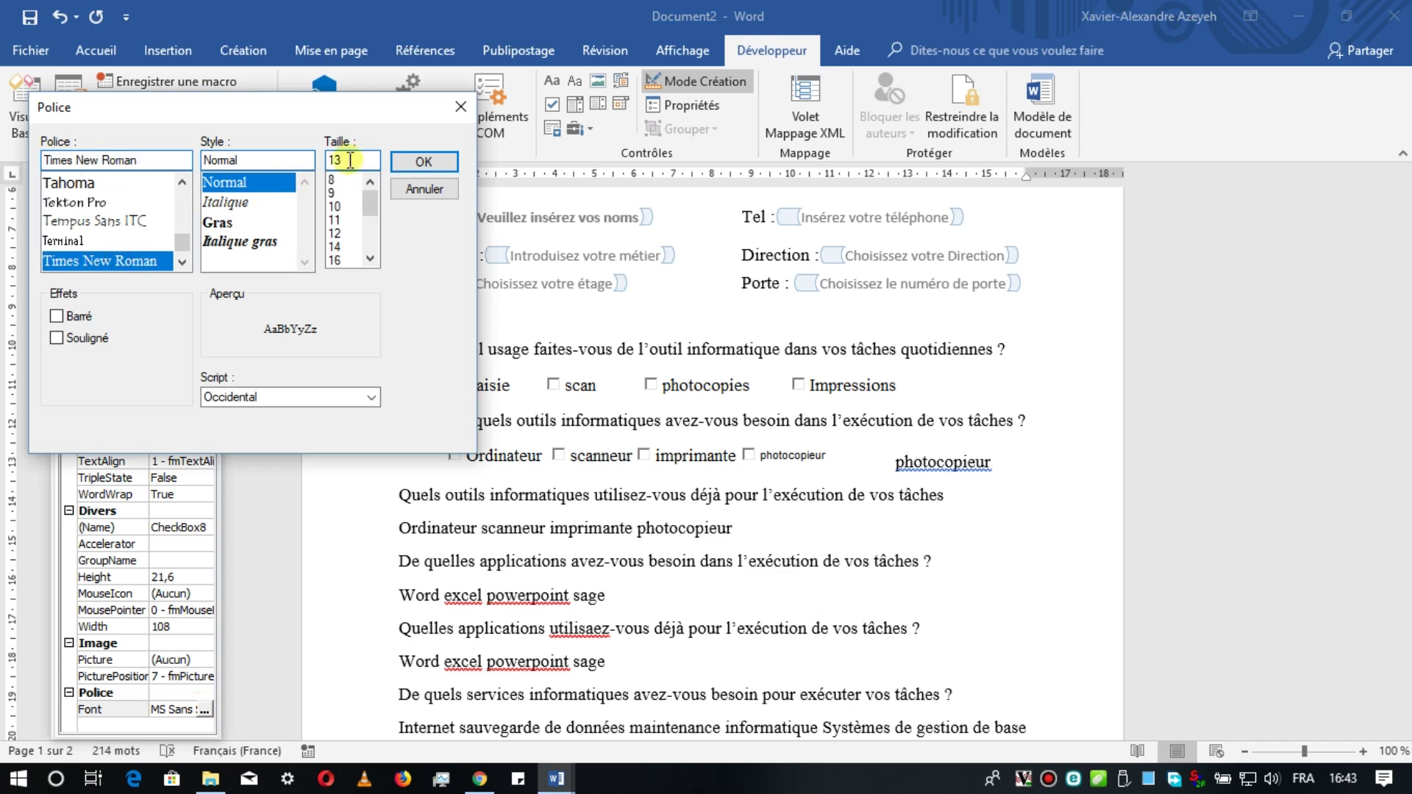
{"action": "left_click", "coordinate": [424, 161]}
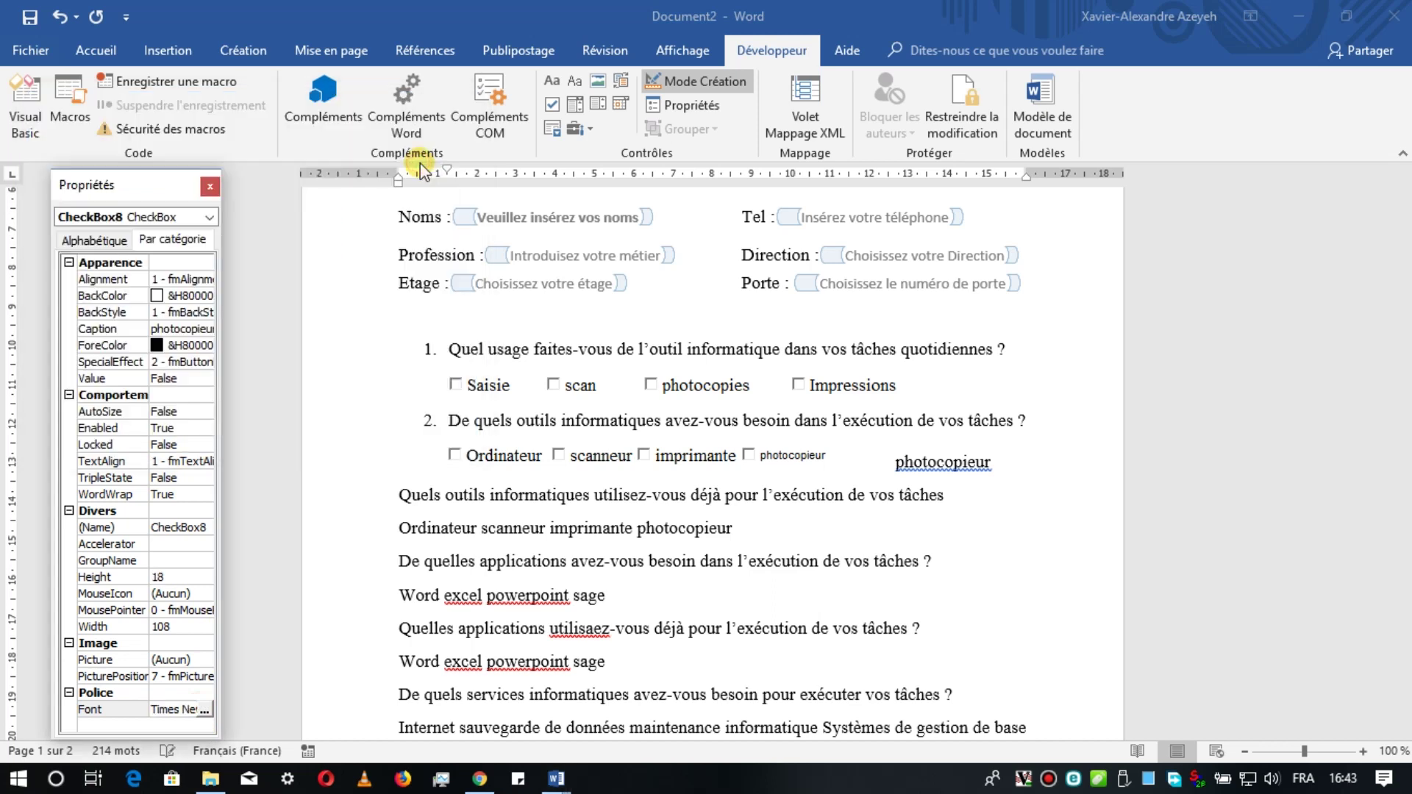
Step: Delete the plain-text word "photocopieur" from question 2's answer line
{"action": "left_click", "coordinate": [929, 471]}
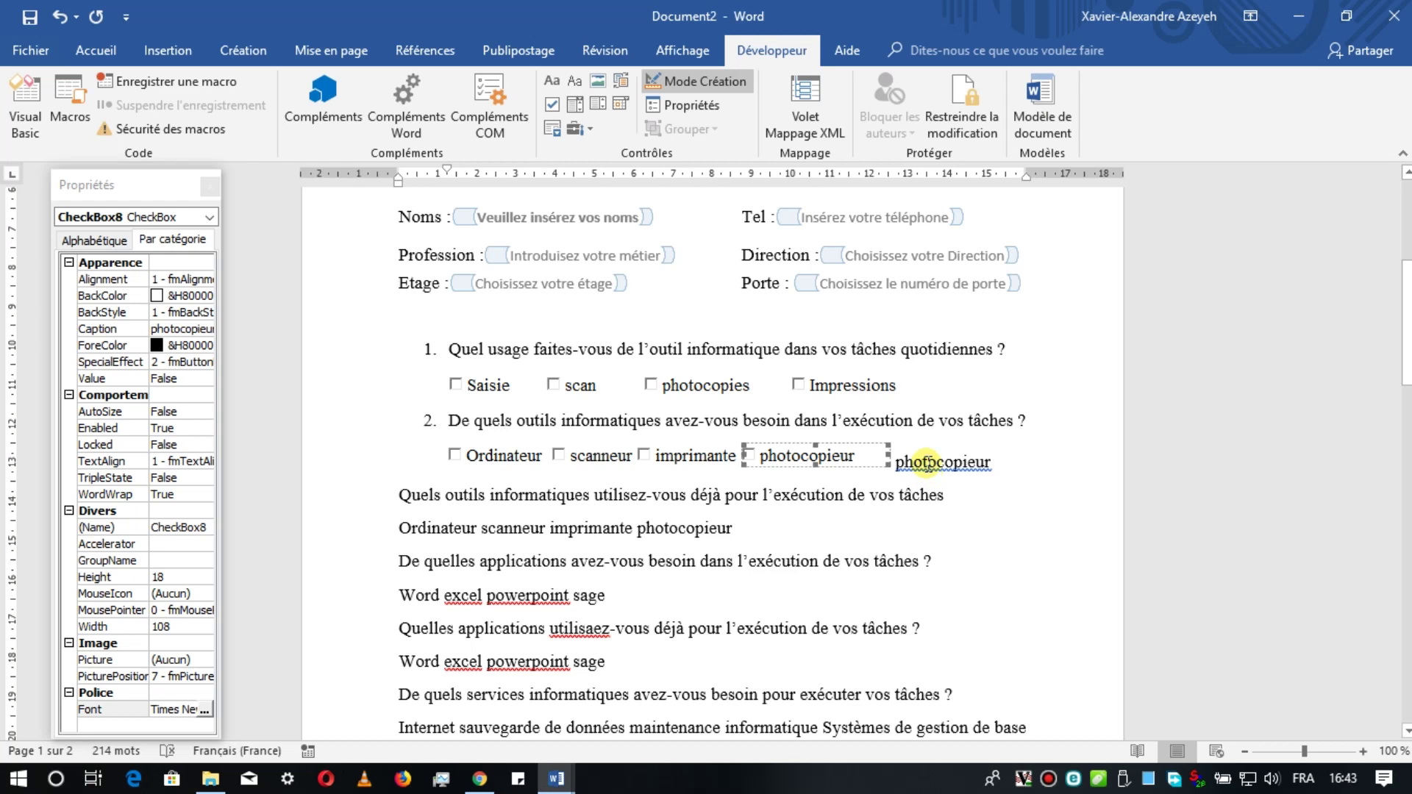
{"action": "left_click", "coordinate": [930, 471]}
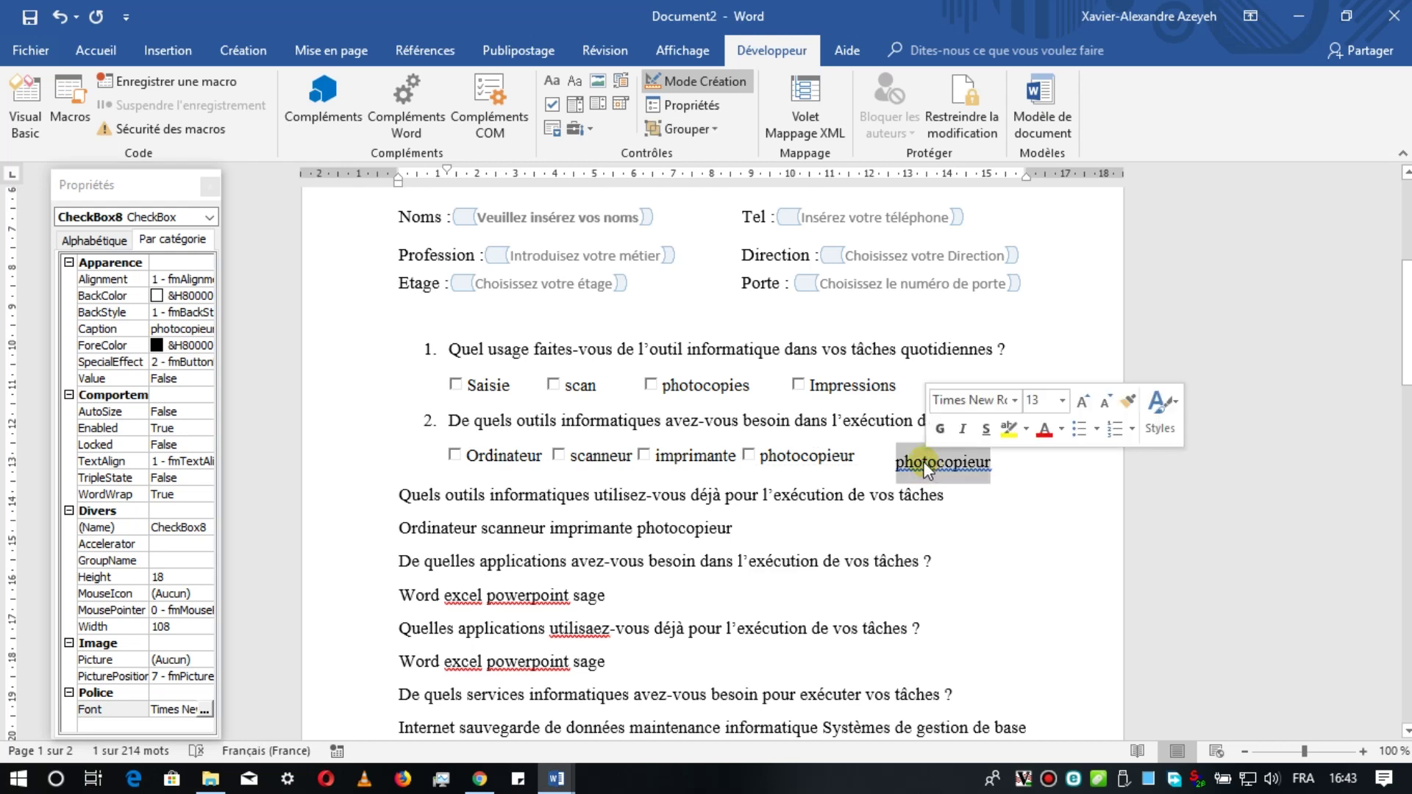
{"action": "key", "text": "Delete"}
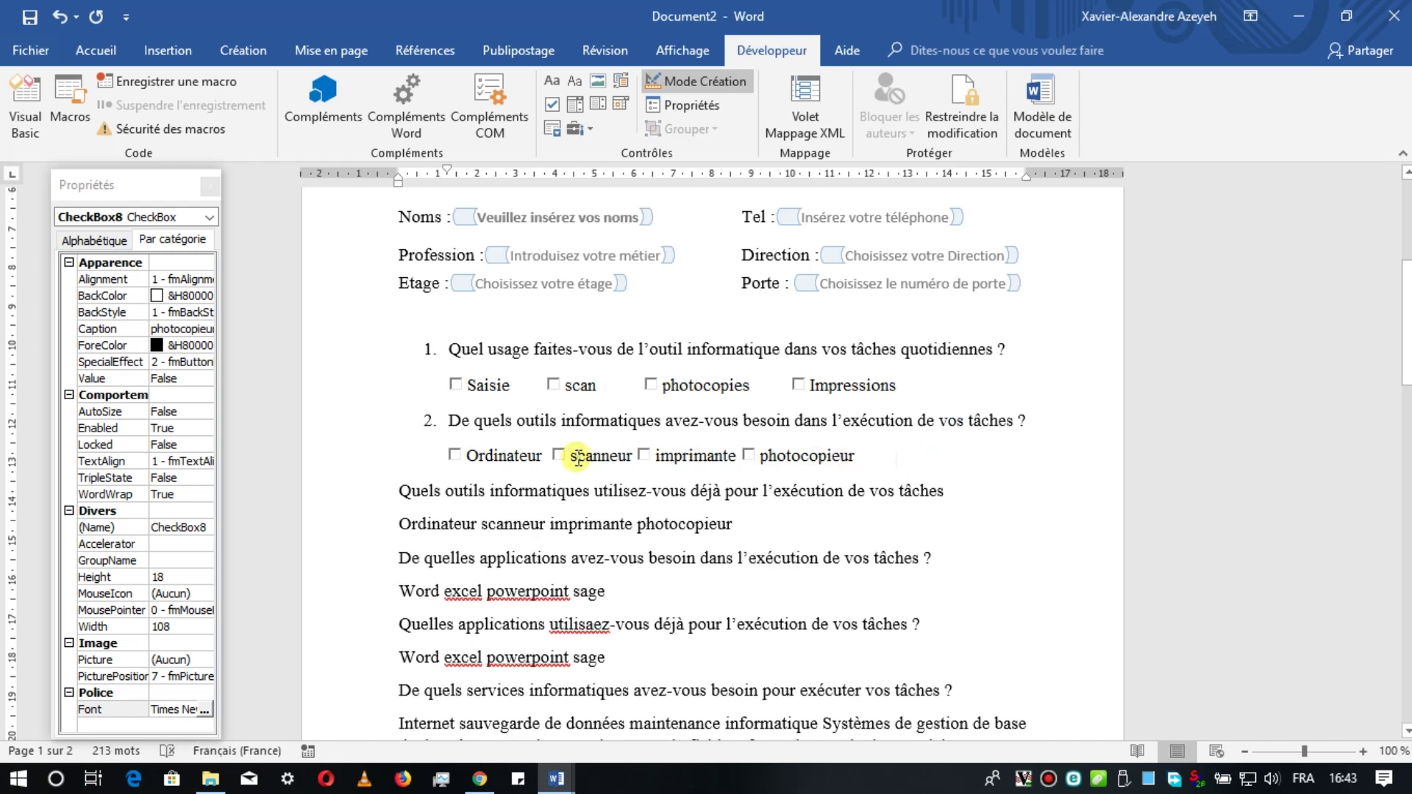
Step: Space out the four check boxes of question 2 with tabs between them
{"action": "left_click", "coordinate": [524, 456]}
{"action": "left_click", "coordinate": [588, 461]}
{"action": "left_click", "coordinate": [589, 456]}
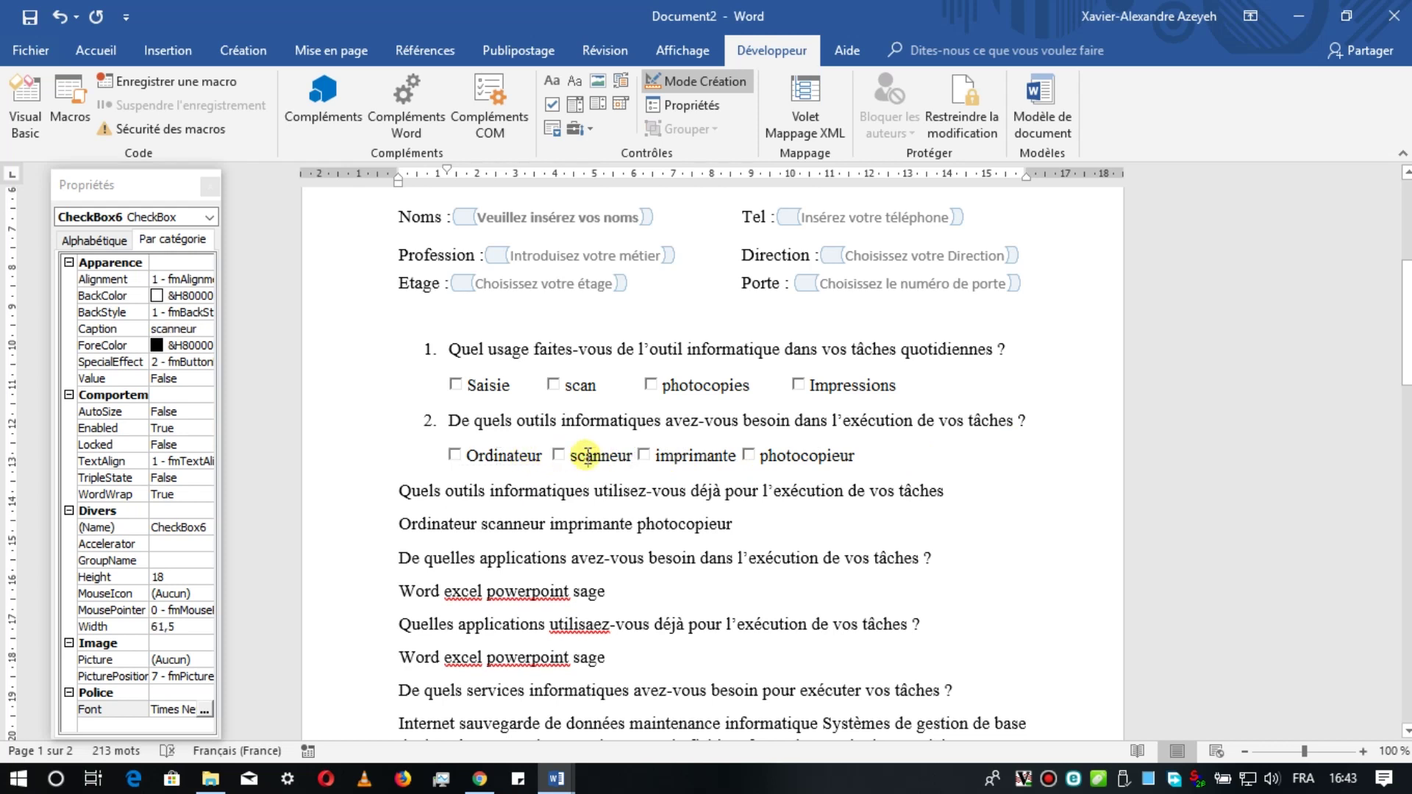
{"action": "key", "text": "Tab"}
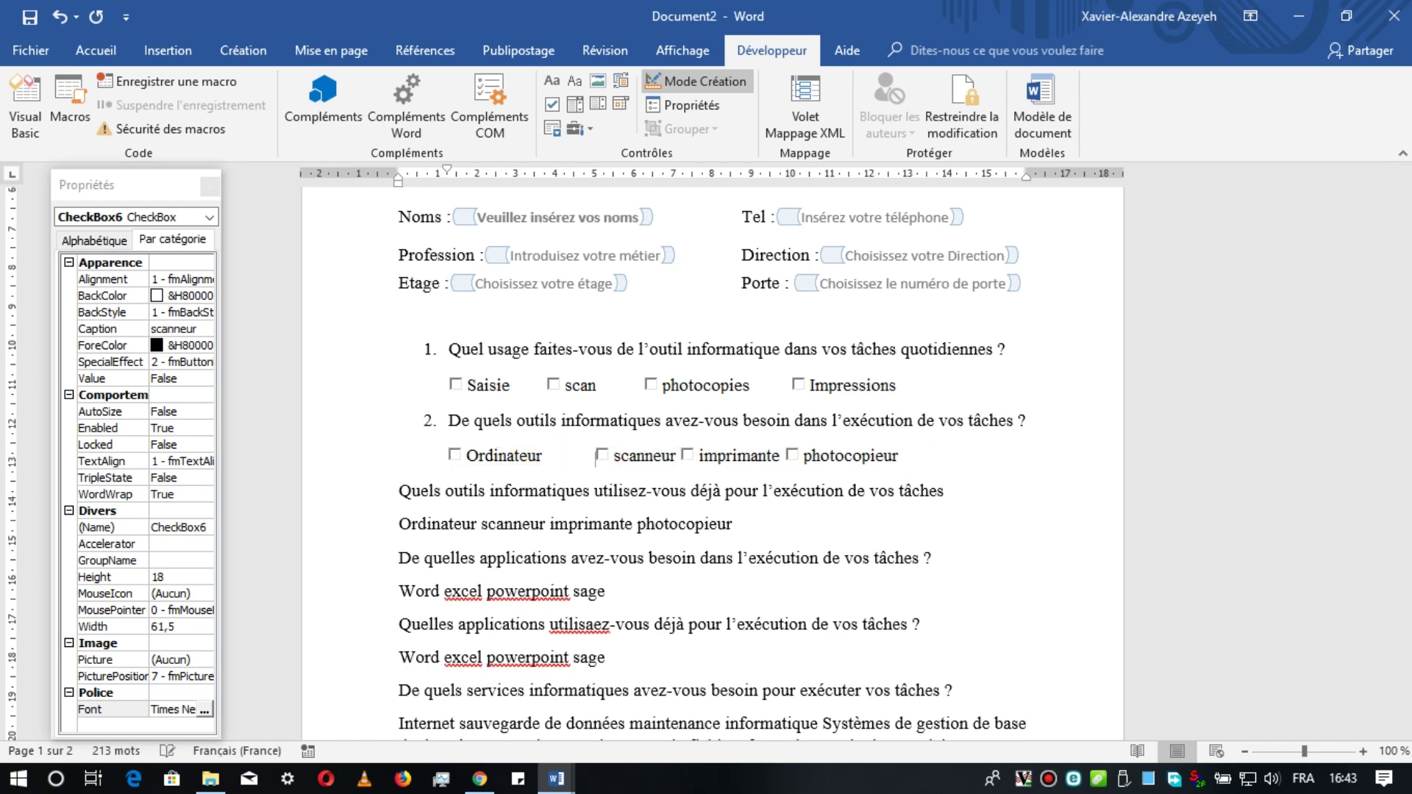
{"action": "key", "text": "Tab"}
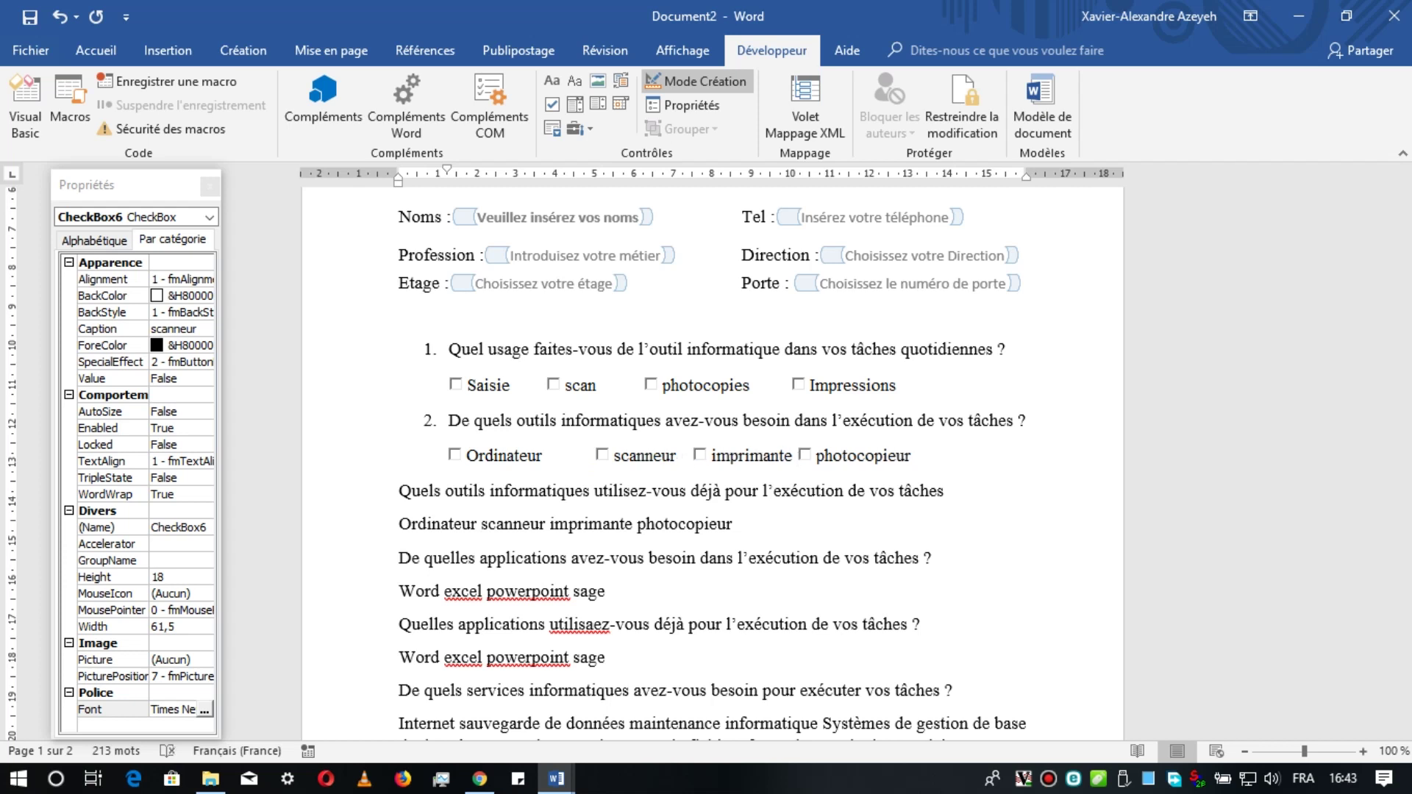
{"action": "key", "text": "Tab"}
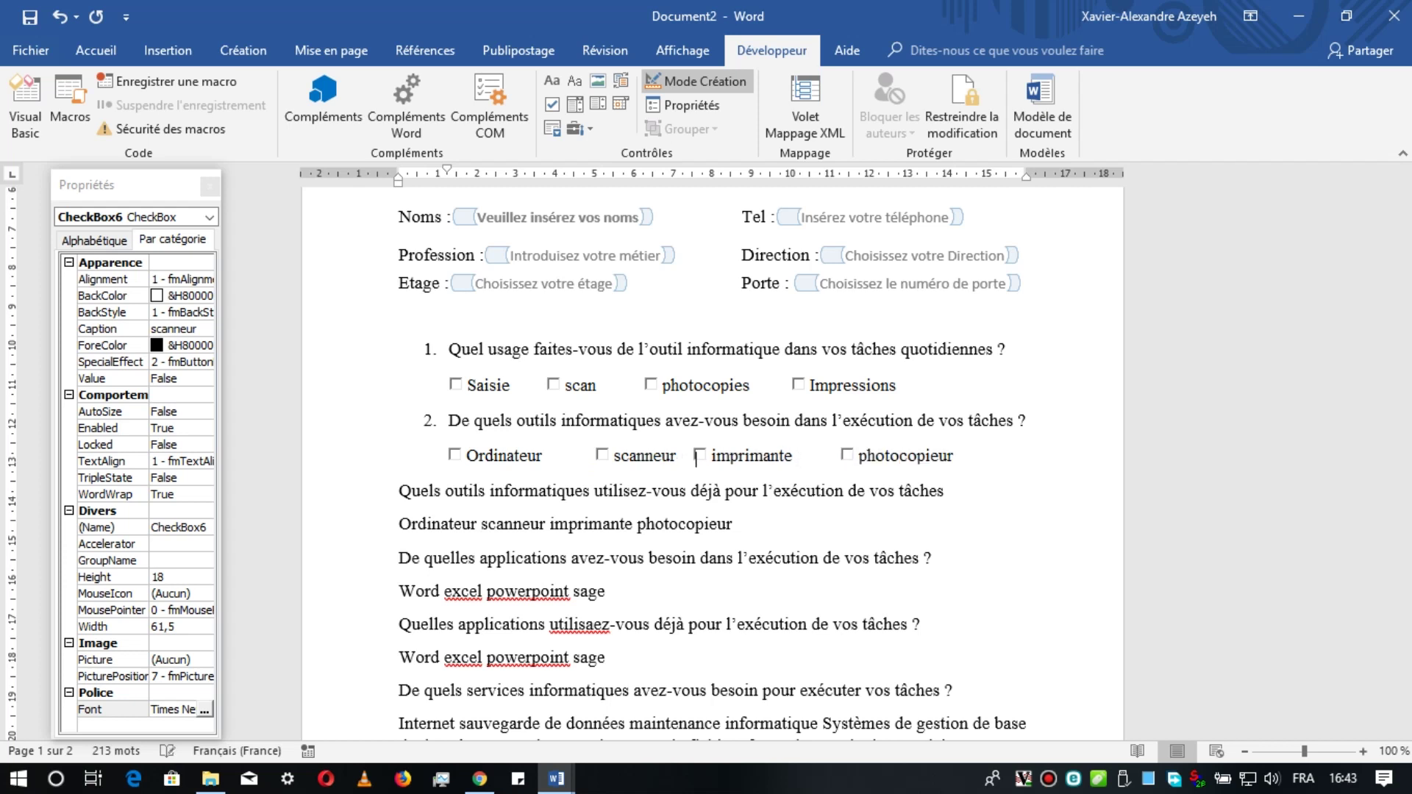
{"action": "key", "text": "Tab"}
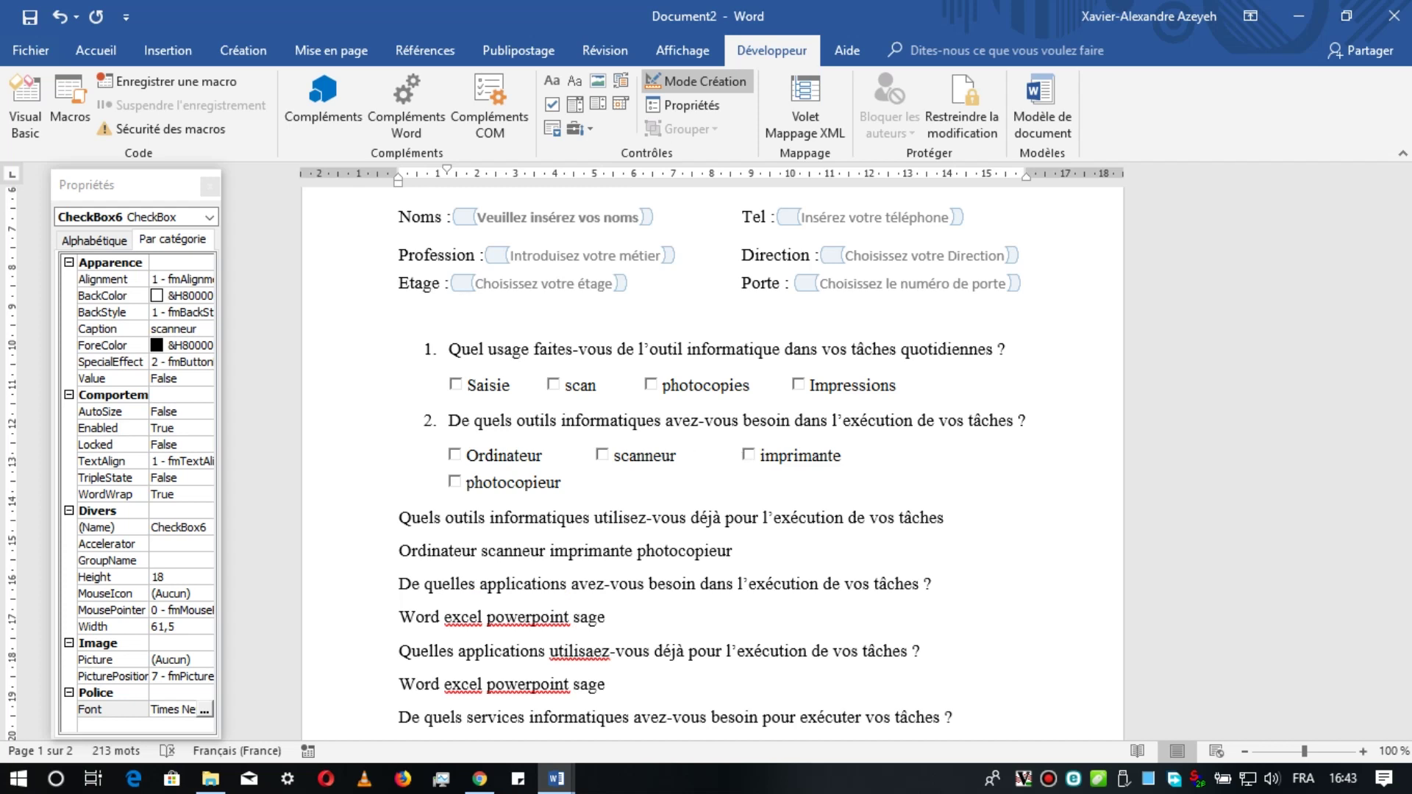
Step: Narrow question 2's check boxes, including "Ordinateur" and "photocopieur", to their captions so that all four fit on one line
{"action": "left_click", "coordinate": [492, 462]}
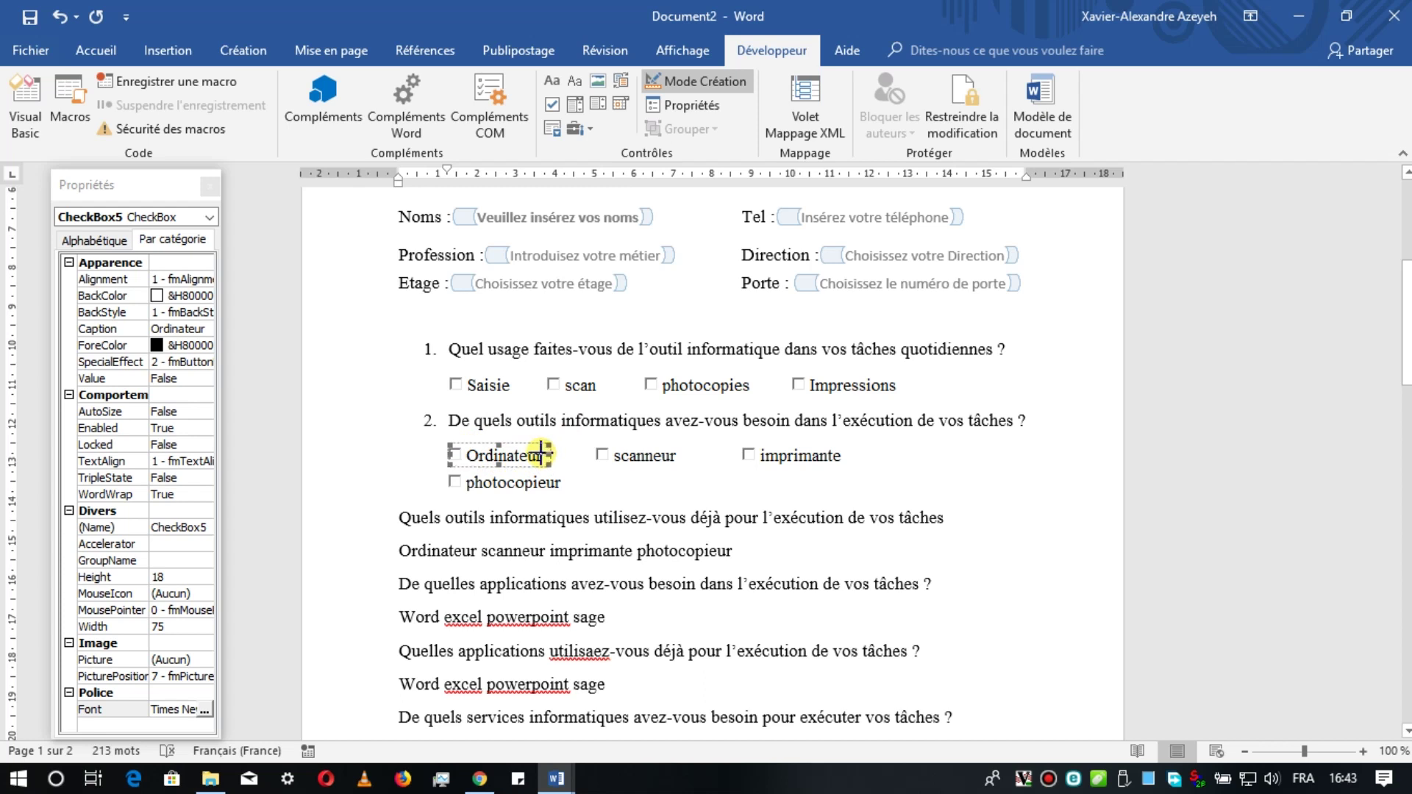
{"action": "left_click", "coordinate": [640, 455]}
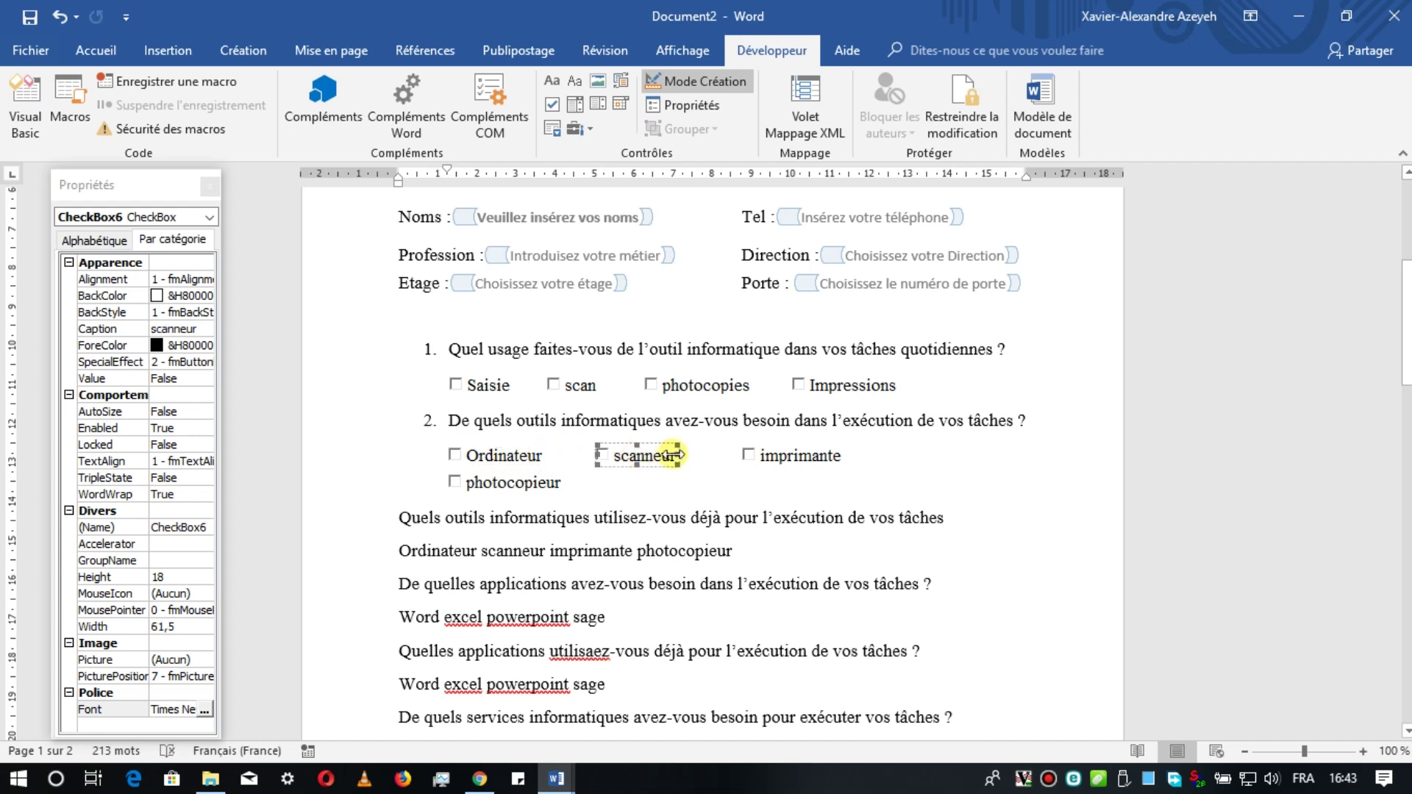
{"action": "left_click", "coordinate": [793, 456]}
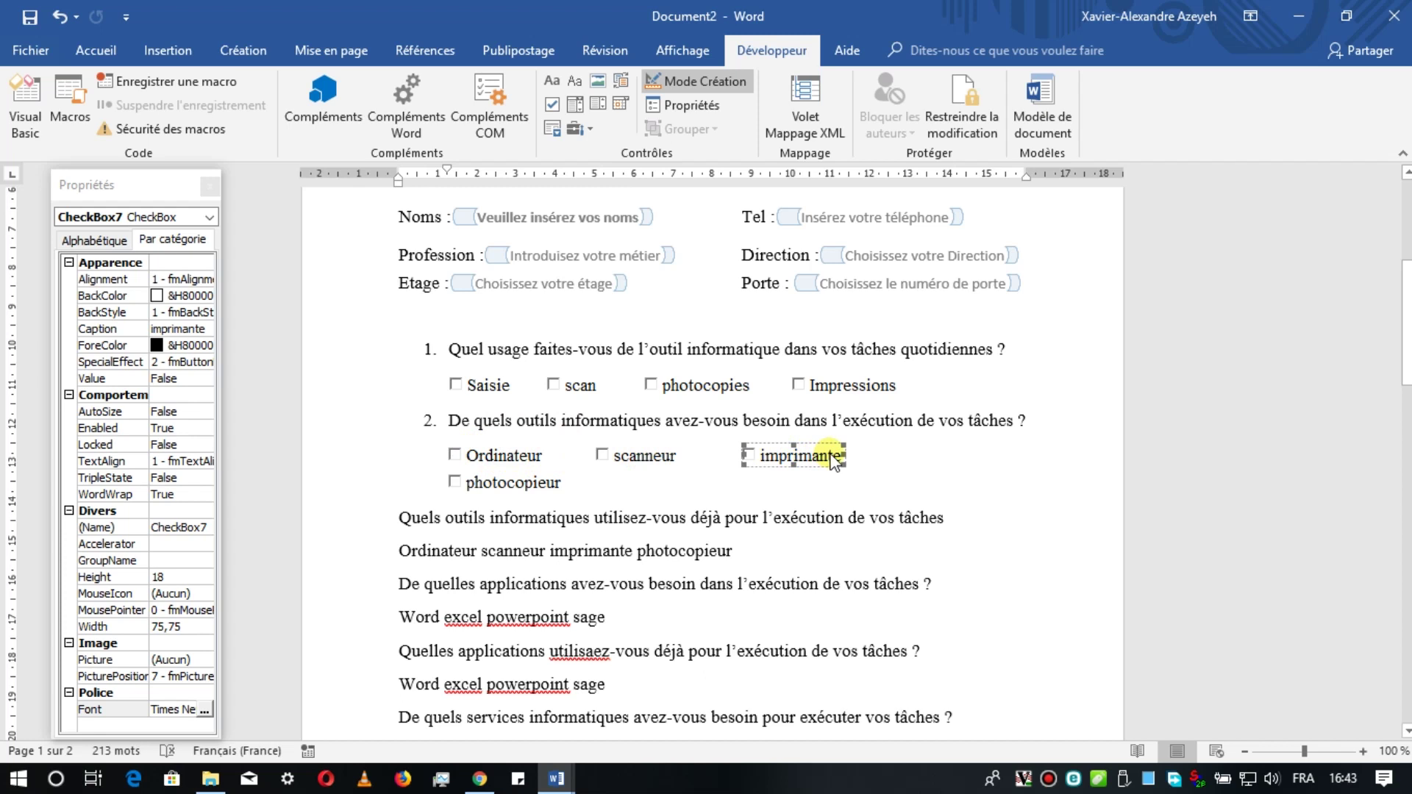
{"action": "left_click", "coordinate": [511, 483]}
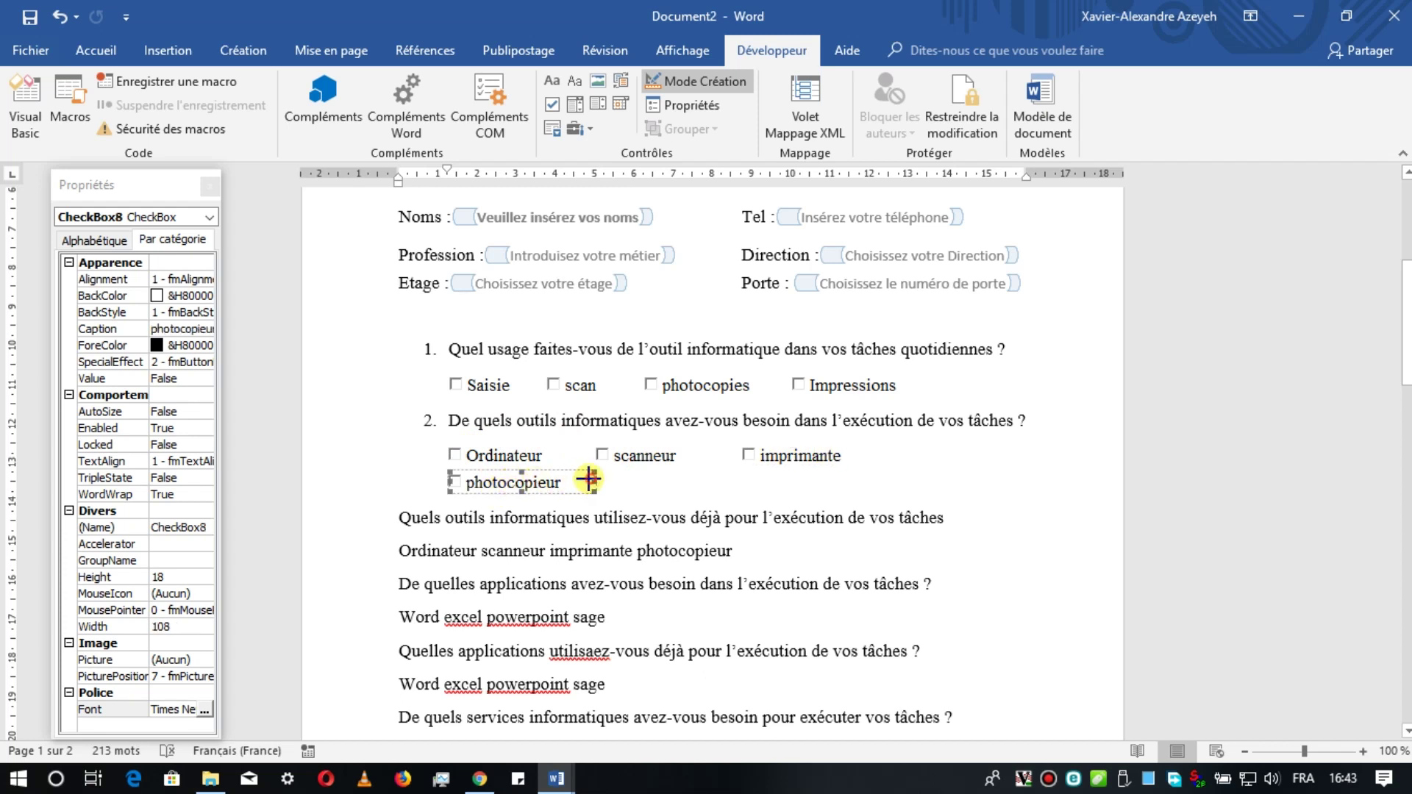
{"action": "left_click_drag", "start_coordinate": [560, 482], "coordinate": [588, 472]}
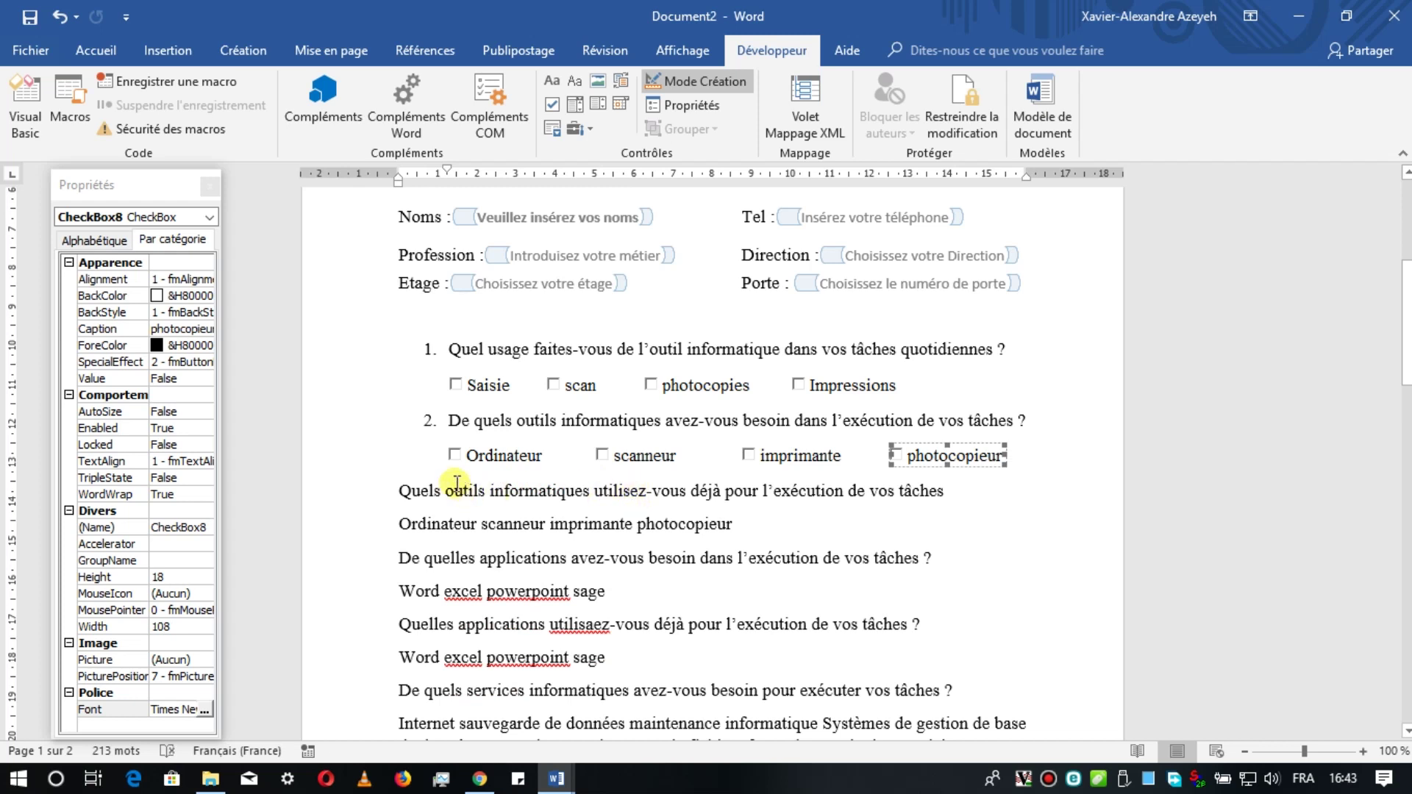
Step: Number the question "Quels outils informatiques utilisez-vous déjà pour l'exécution de vos tâches" as item 3 of the list
{"action": "left_click", "coordinate": [479, 486]}
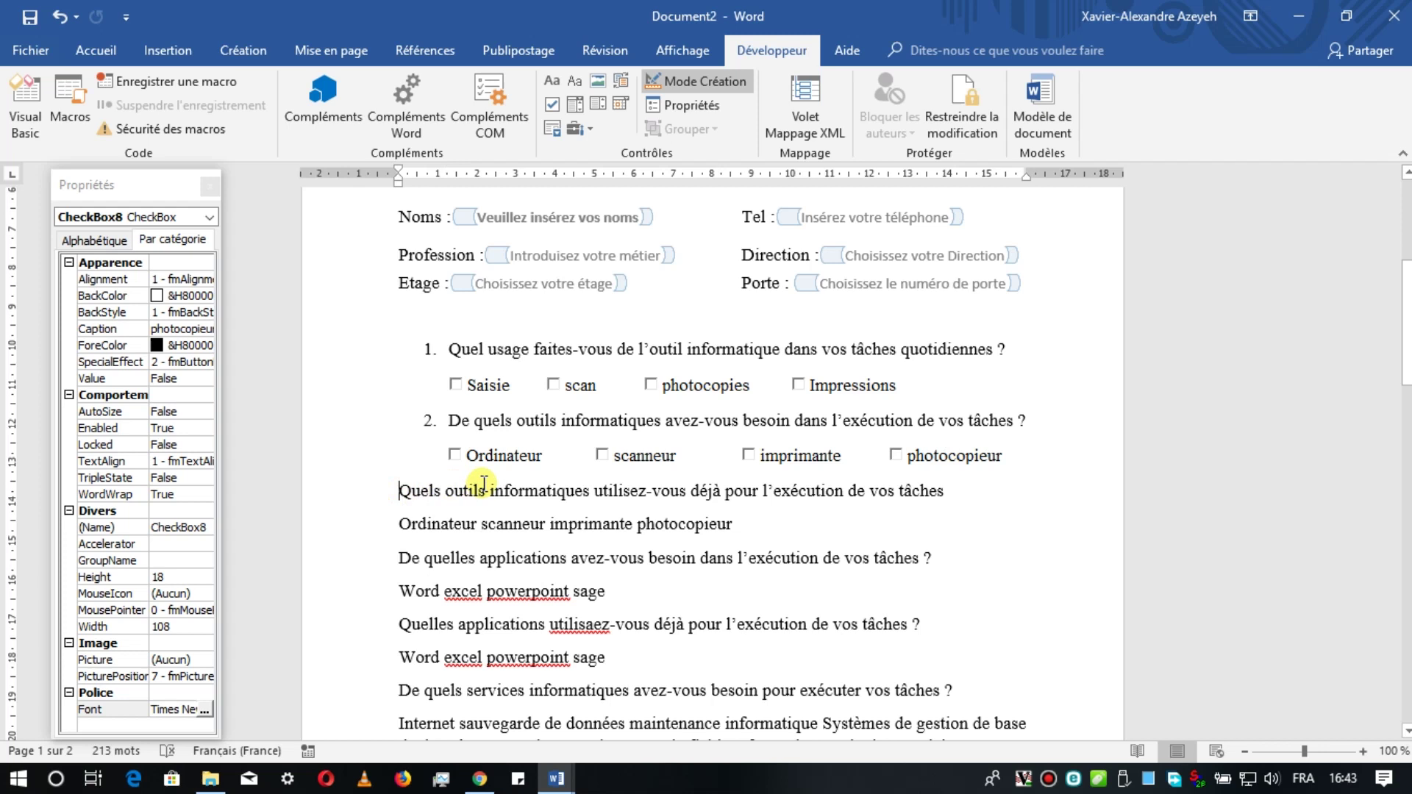
{"action": "left_click", "coordinate": [96, 50]}
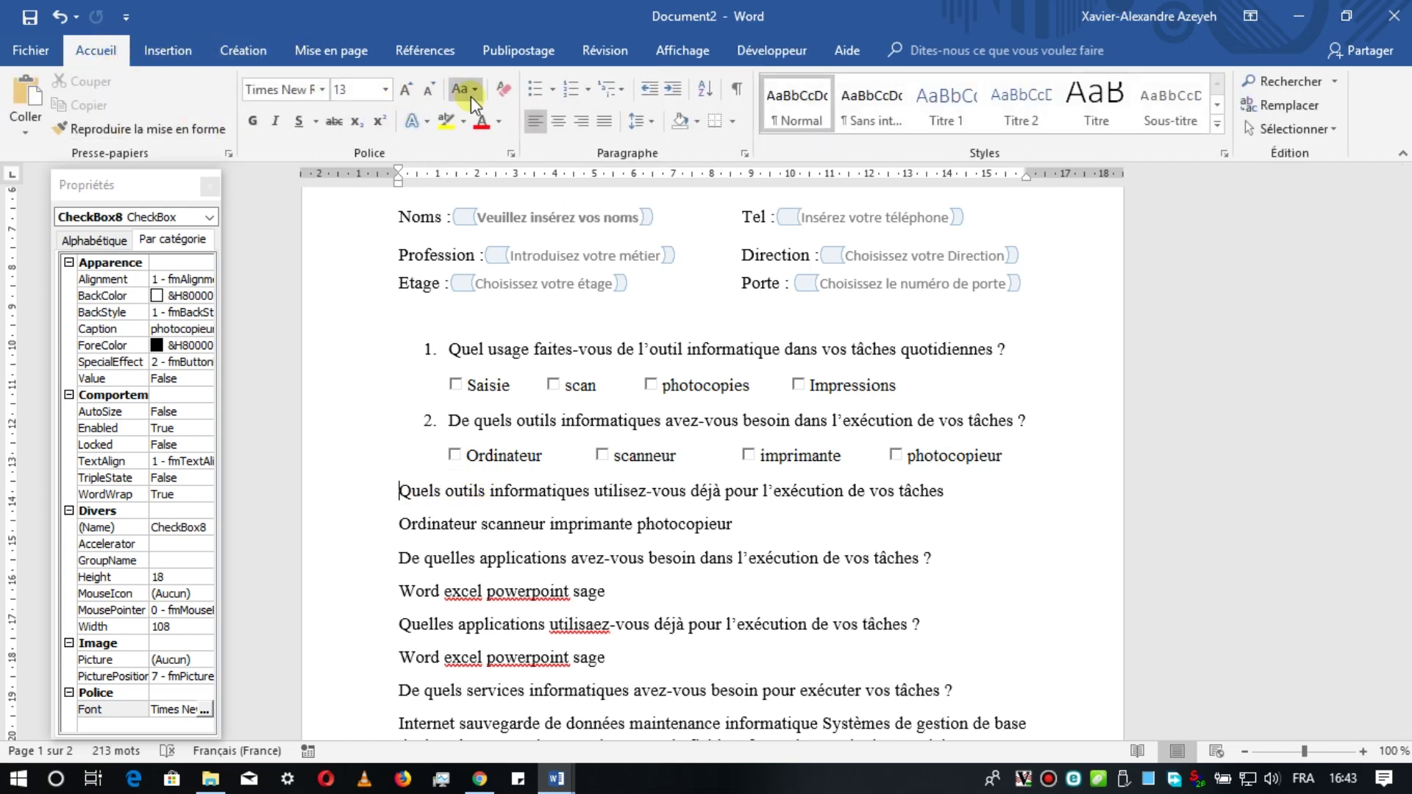
{"action": "left_click", "coordinate": [571, 89]}
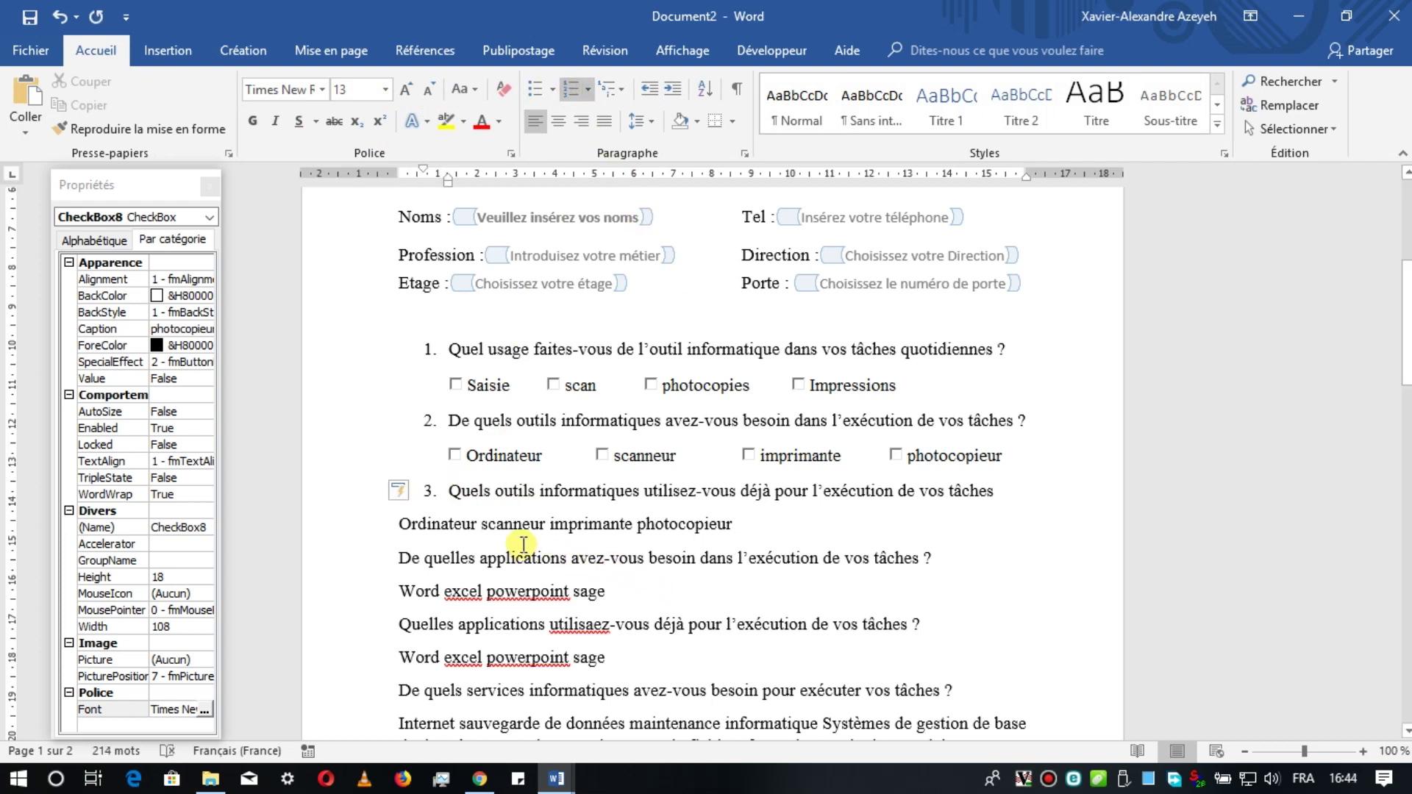
Step: Copy question 2's "photocopieur" check box to the start of question 3's answer line
{"action": "left_click", "coordinate": [400, 524]}
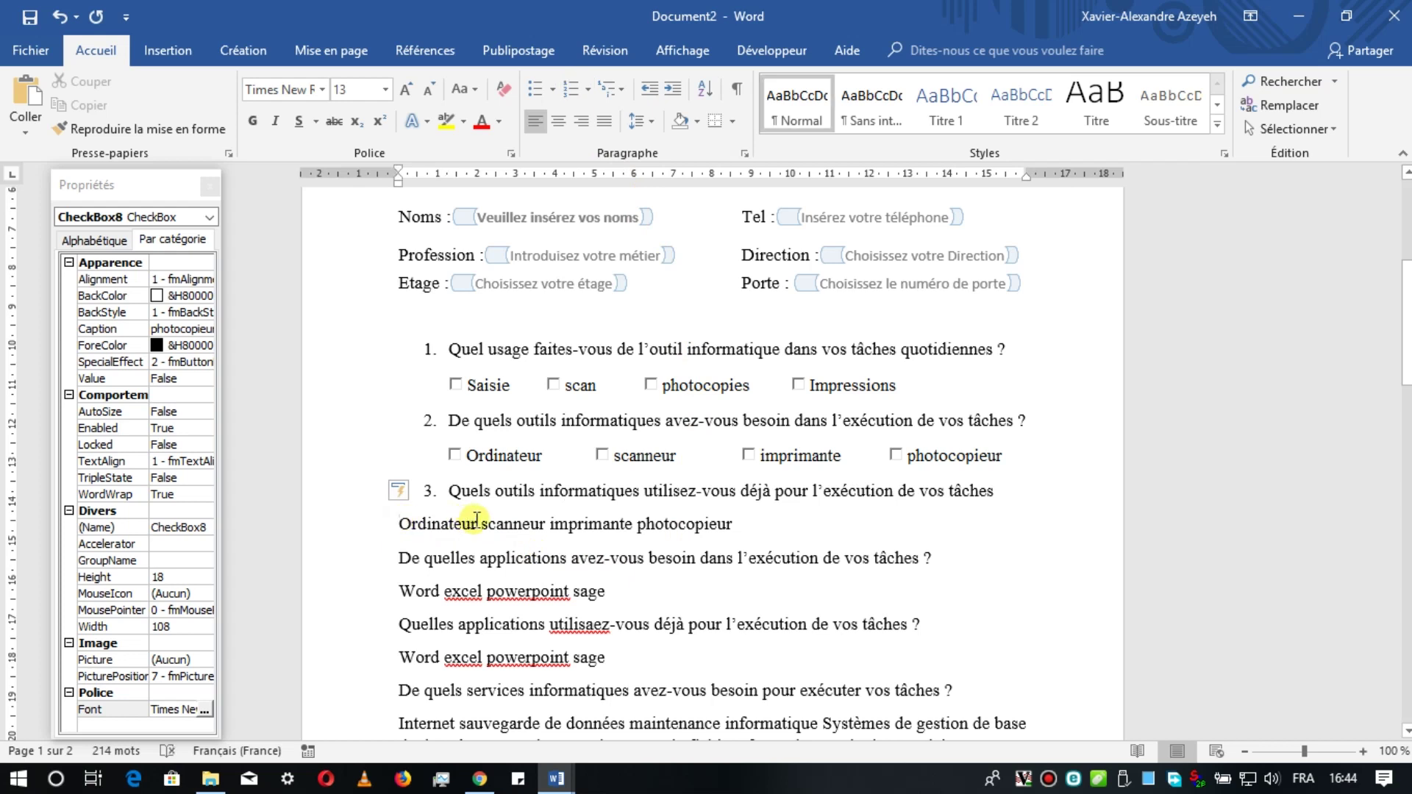
{"action": "left_click", "coordinate": [505, 456]}
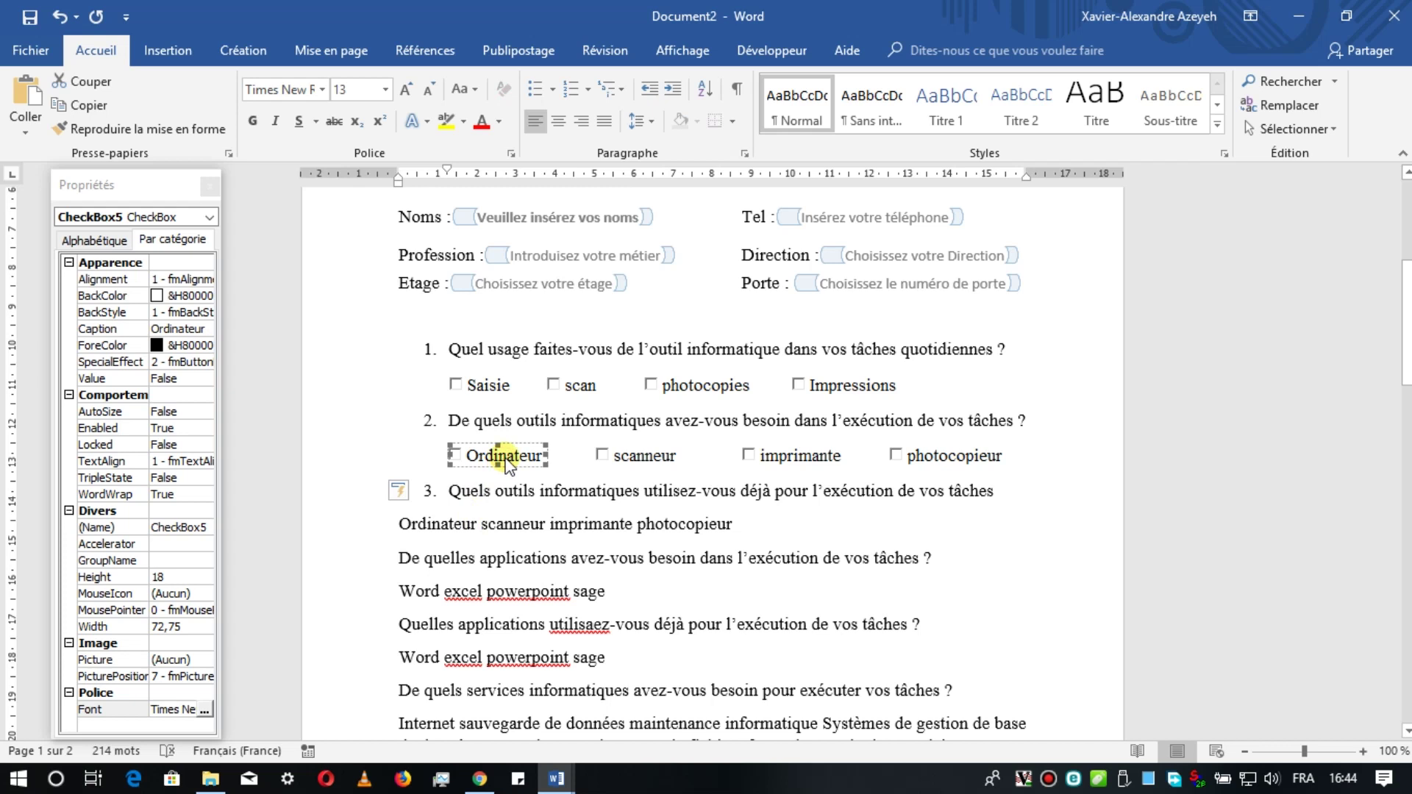
{"action": "left_click", "coordinate": [935, 458]}
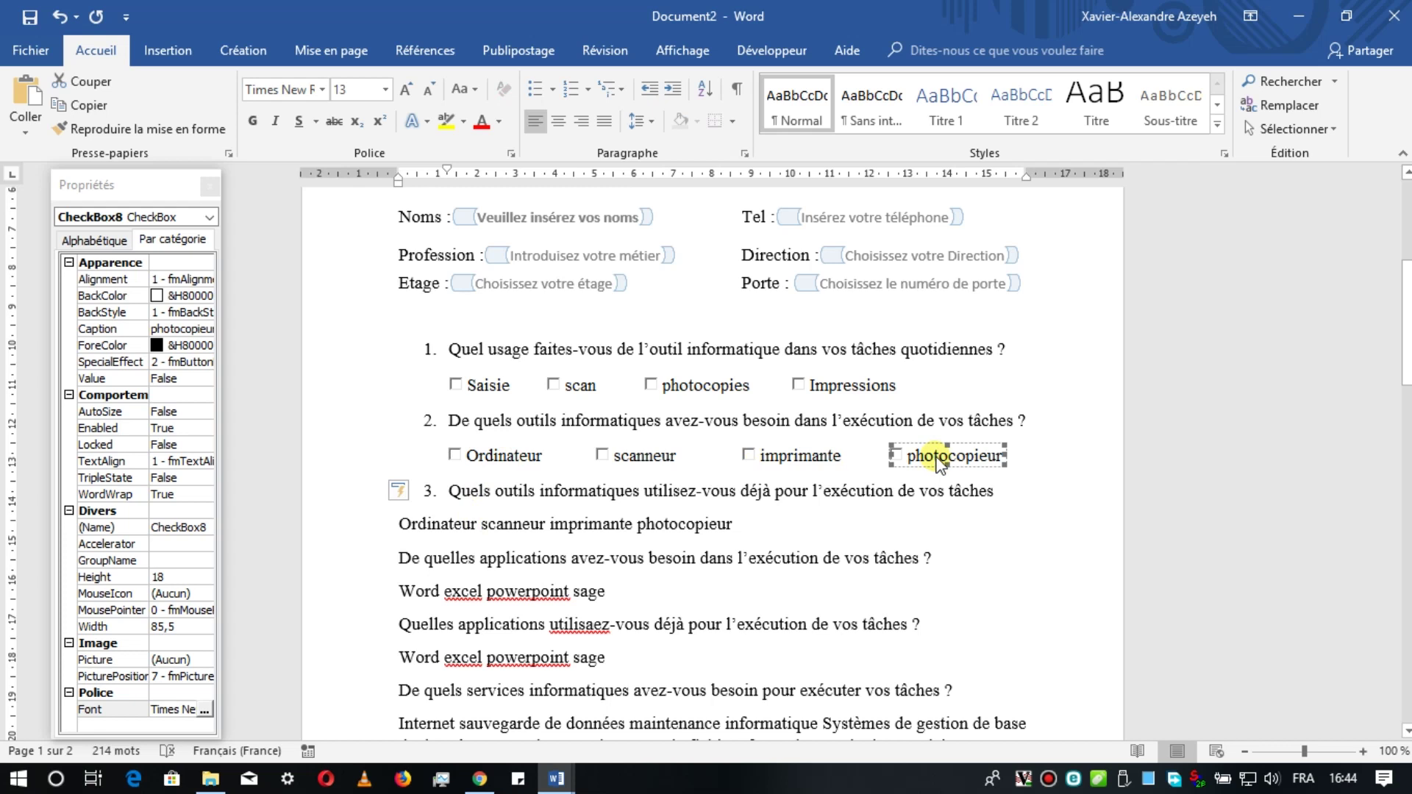
{"action": "left_click", "coordinate": [934, 457]}
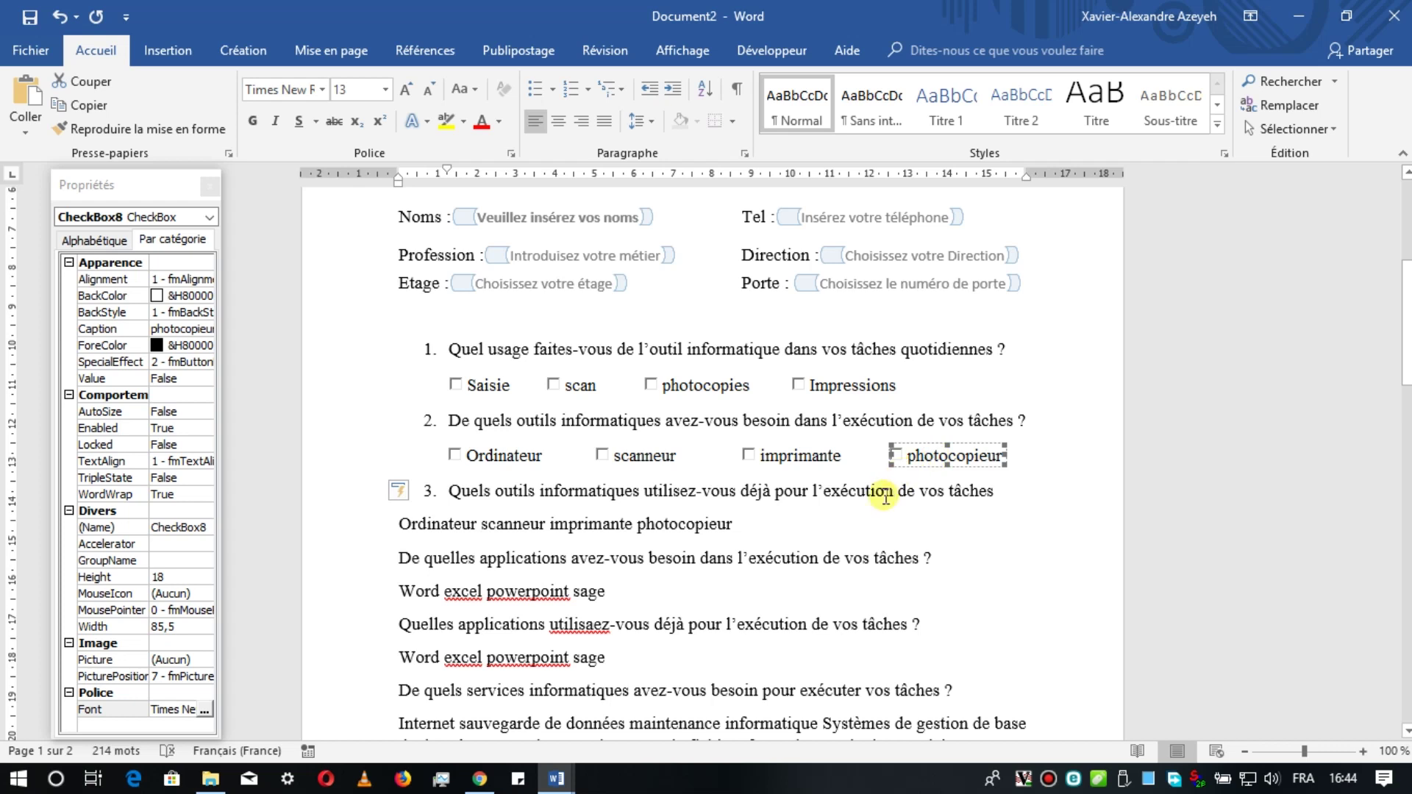
{"action": "left_click", "coordinate": [920, 475]}
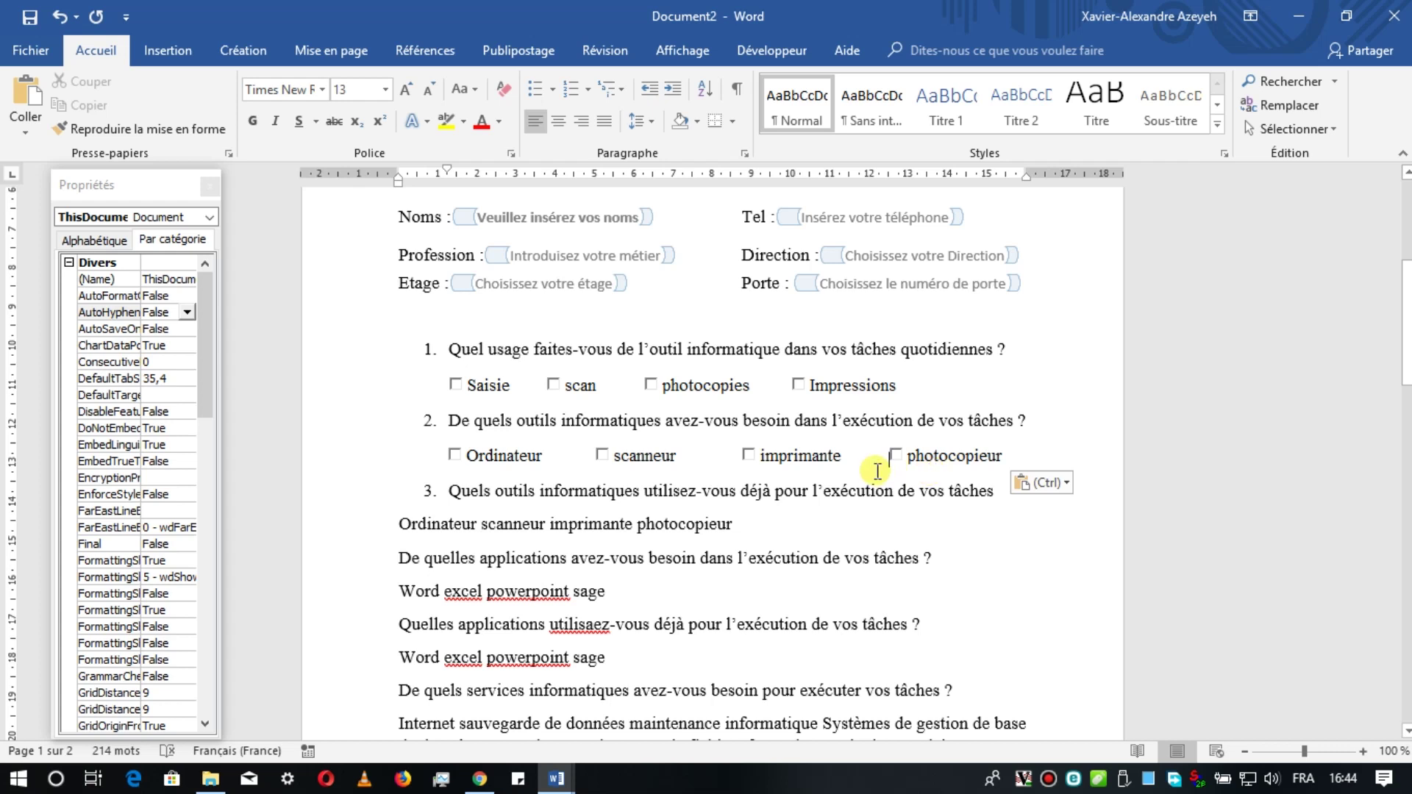
{"action": "left_click", "coordinate": [938, 462]}
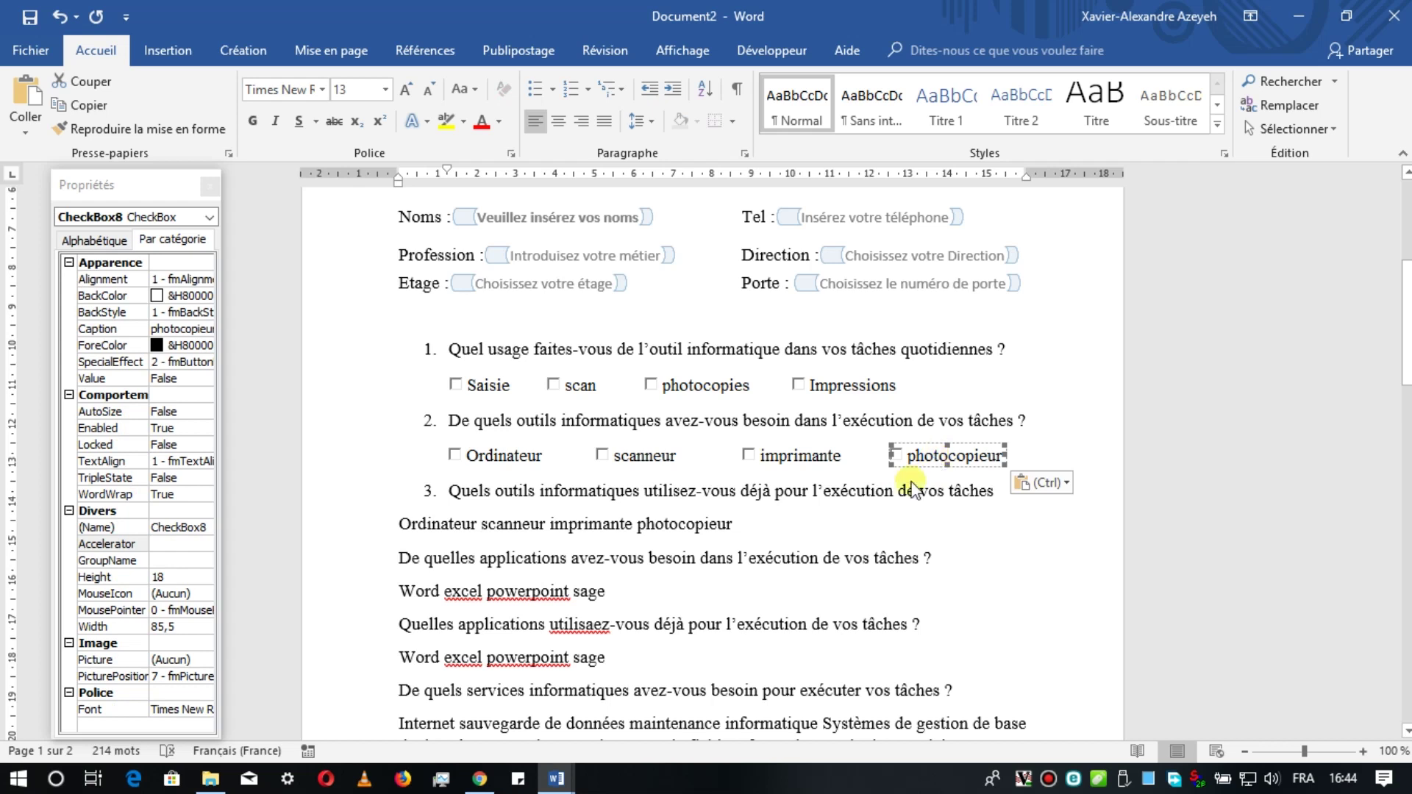
{"action": "scroll", "coordinate": [870, 498], "scroll_direction": "down", "scroll_amount": 5}
{"action": "scroll", "coordinate": [875, 505], "scroll_direction": "down", "scroll_amount": 5}
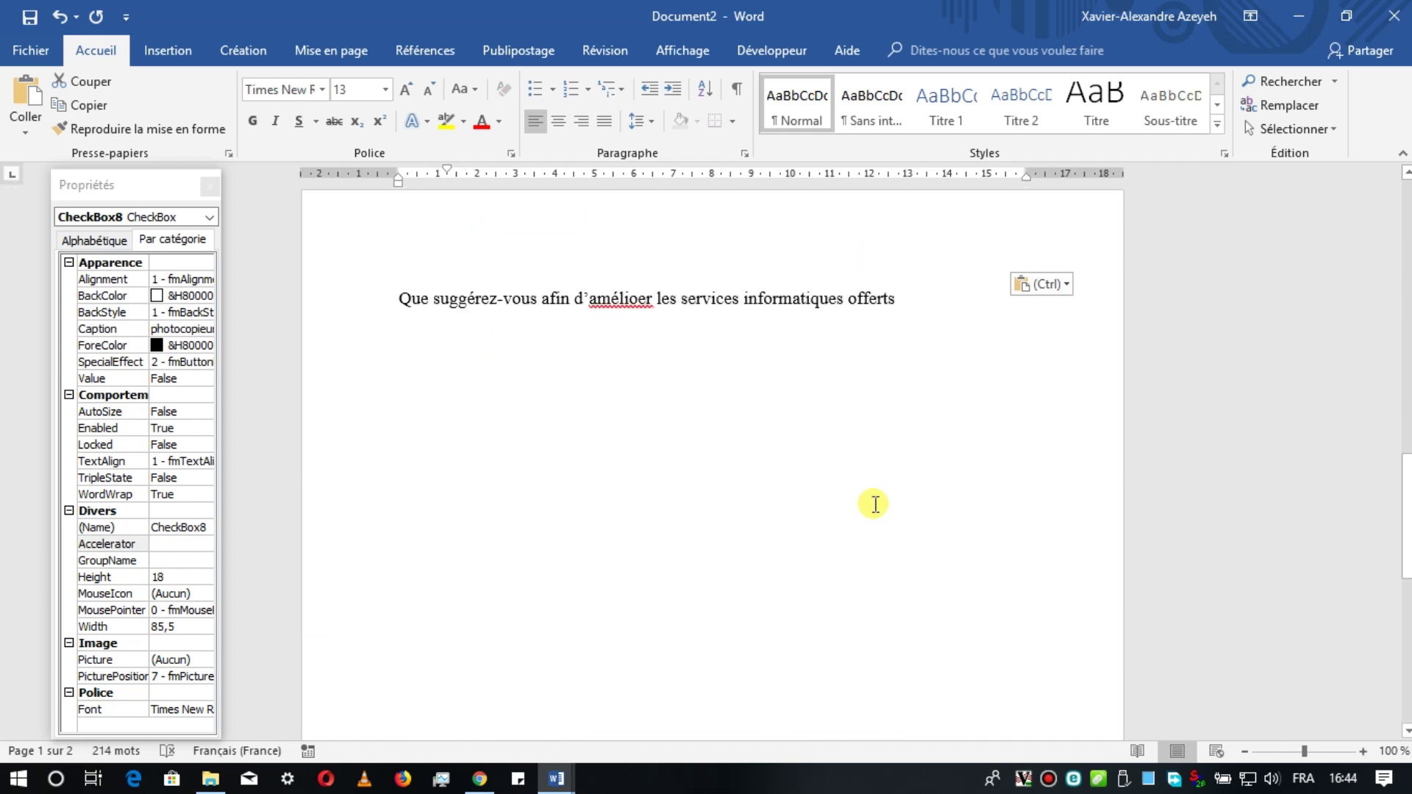
{"action": "scroll", "coordinate": [875, 504], "scroll_direction": "up", "scroll_amount": 3}
{"action": "scroll", "coordinate": [874, 500], "scroll_direction": "up", "scroll_amount": 8}
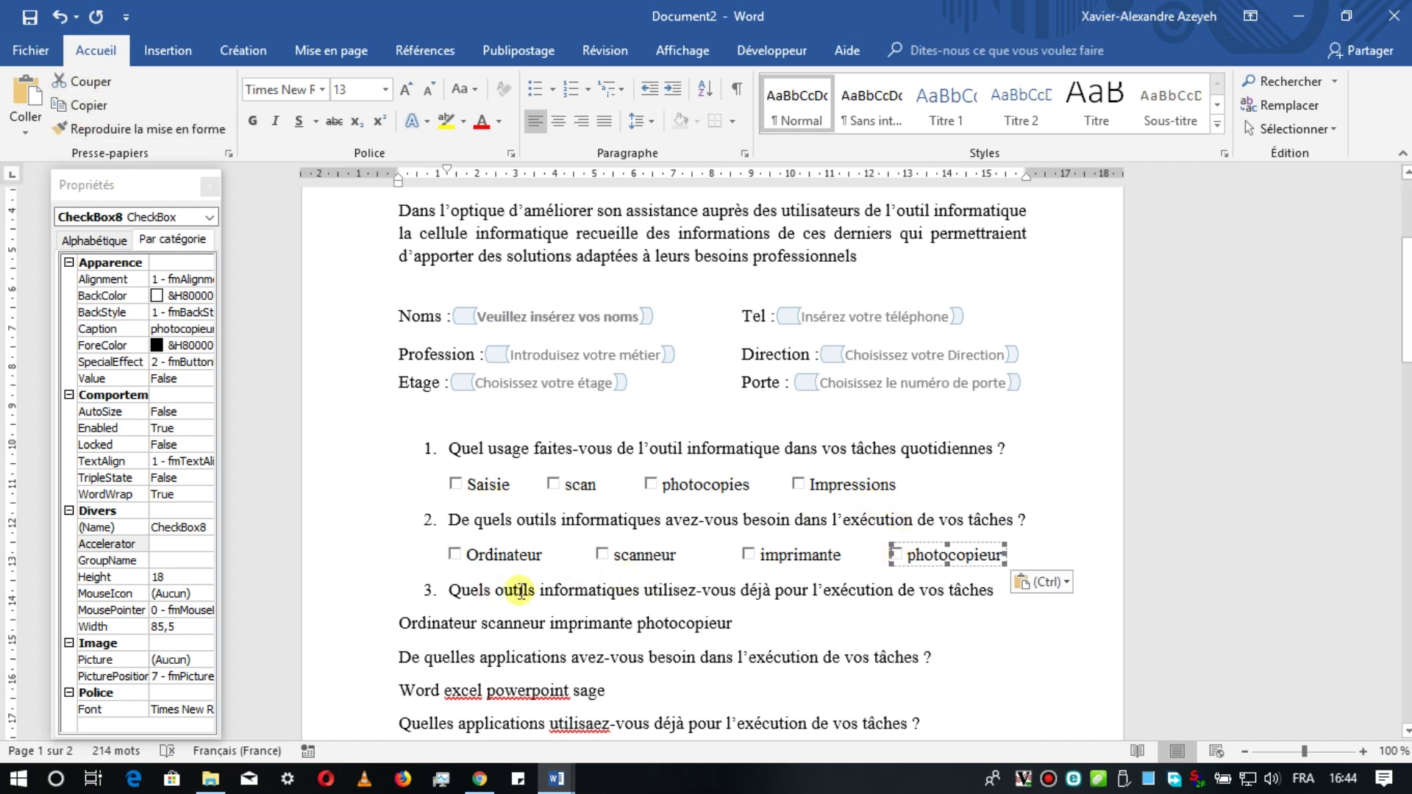
{"action": "left_click", "coordinate": [398, 624]}
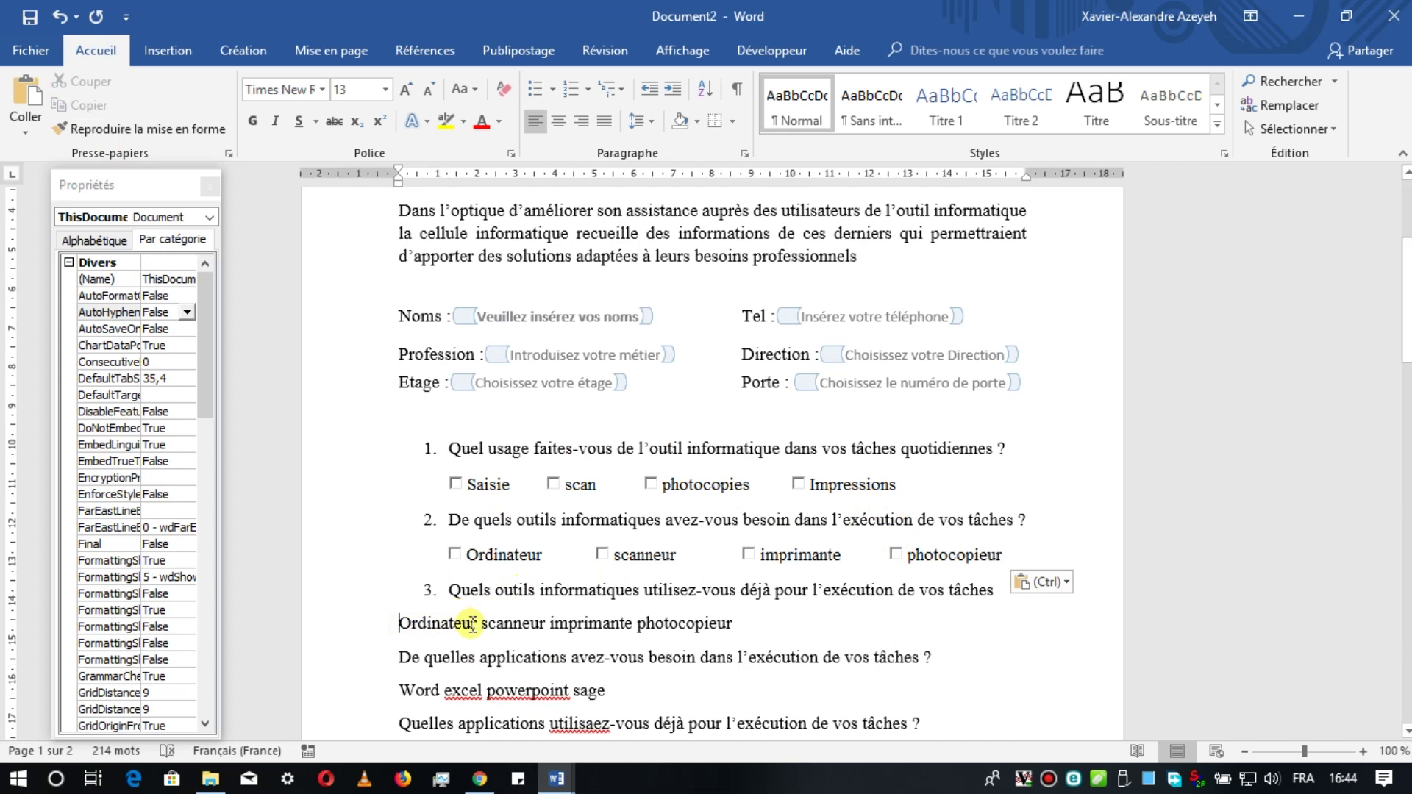
{"action": "left_click", "coordinate": [28, 92]}
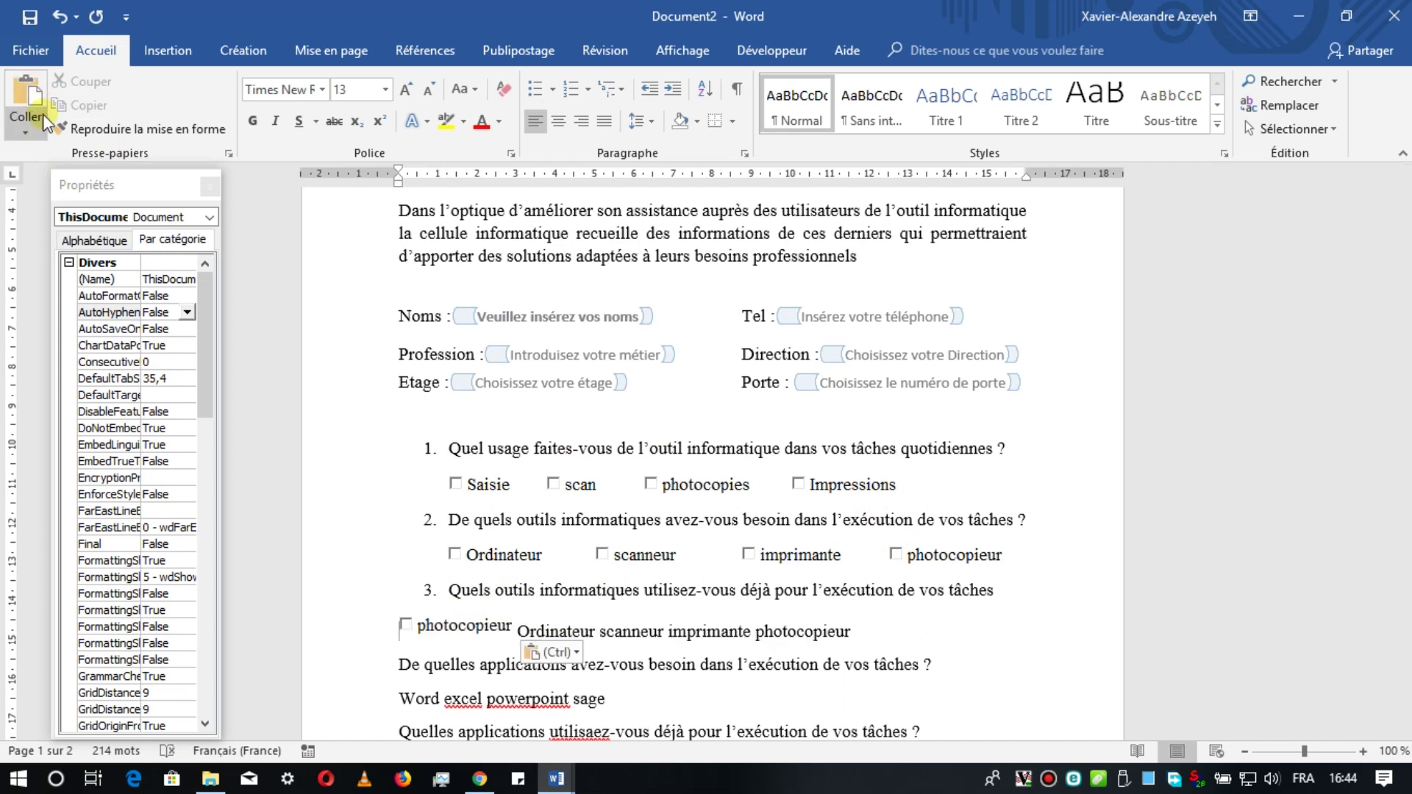
{"action": "left_click", "coordinate": [453, 620]}
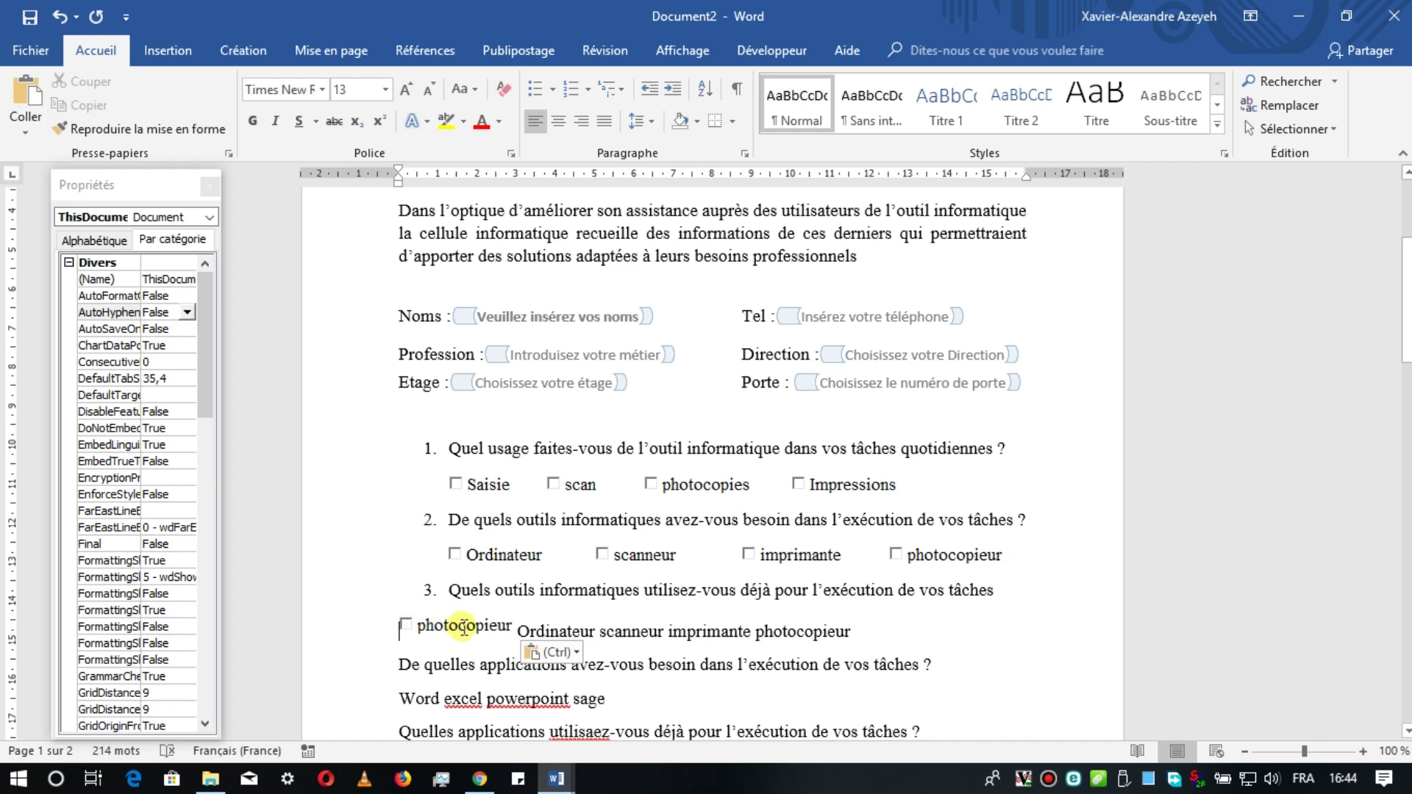
{"action": "left_click", "coordinate": [462, 626]}
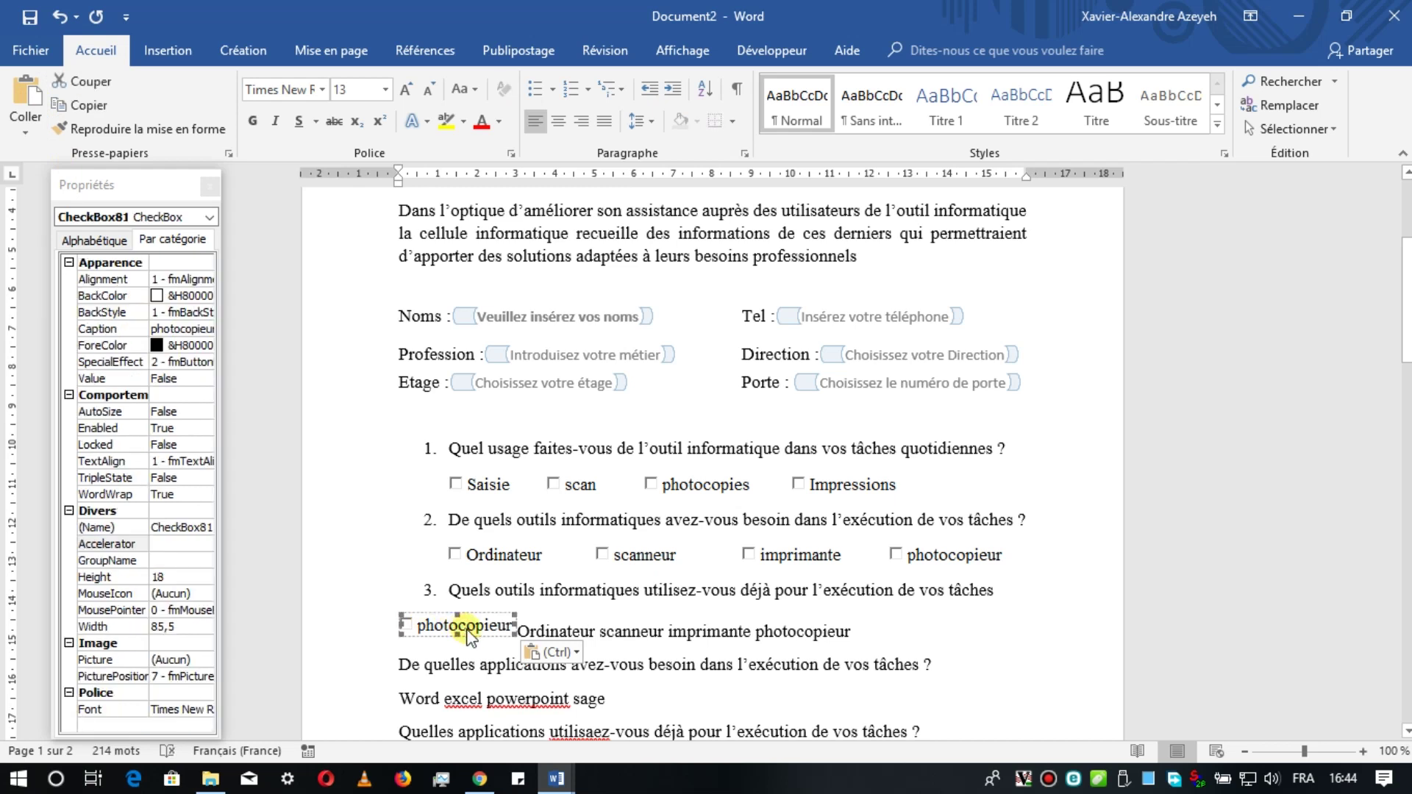
Step: Copy question 2's "Ordinateur" and "scanneur" check boxes, in that order, in front of "photocopieur" on question 3's answer line
{"action": "left_click", "coordinate": [528, 555]}
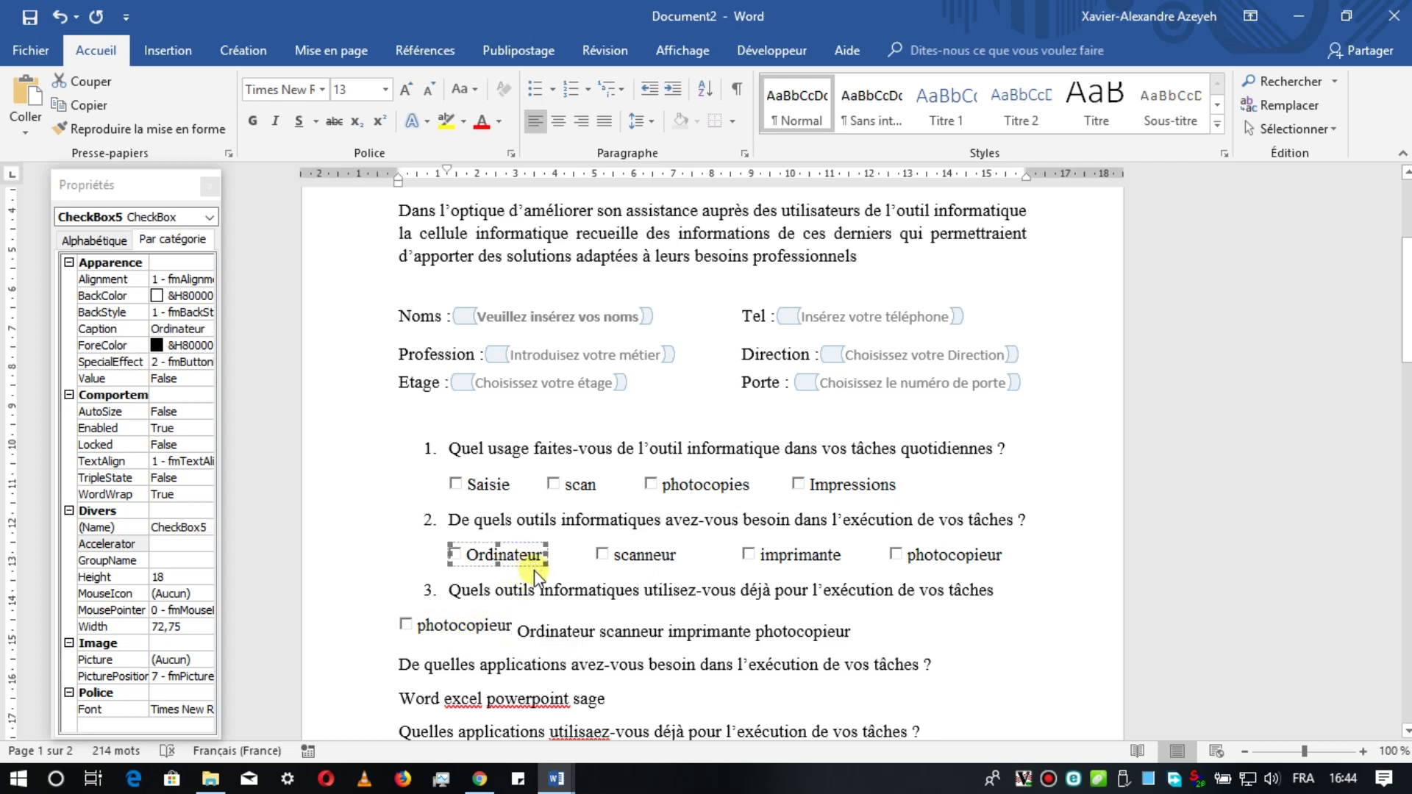
{"action": "left_click", "coordinate": [396, 625]}
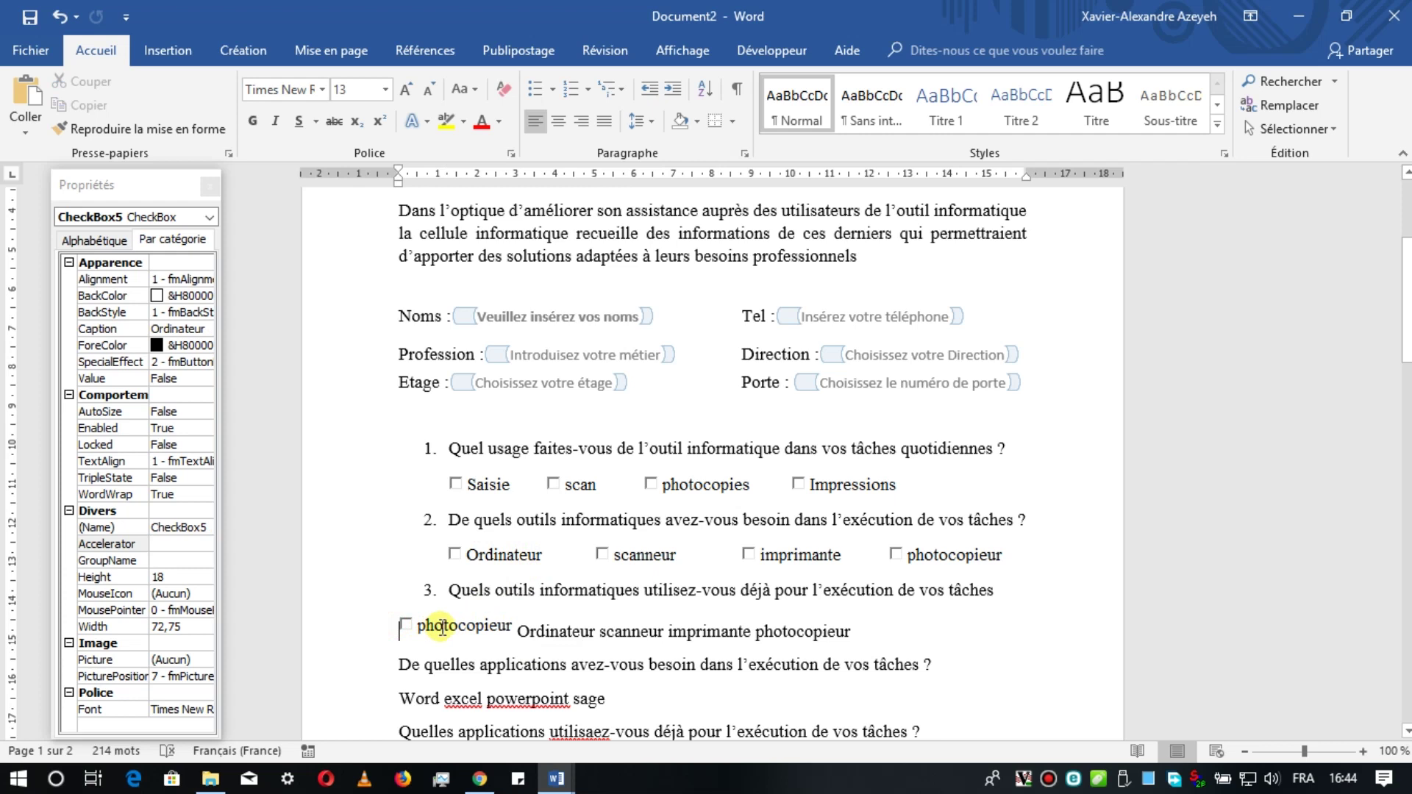
{"action": "key", "text": "ctrl+v"}
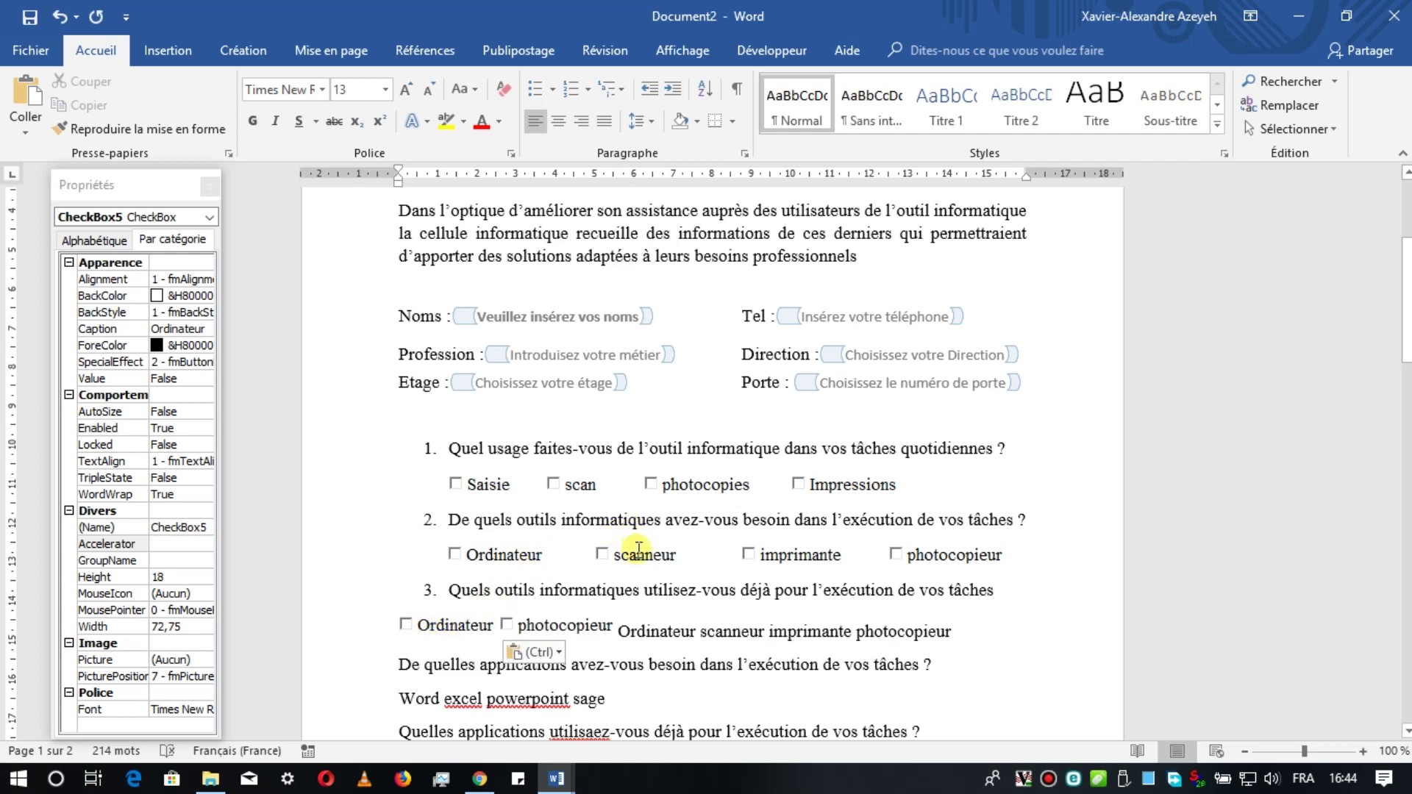
{"action": "left_click", "coordinate": [634, 555]}
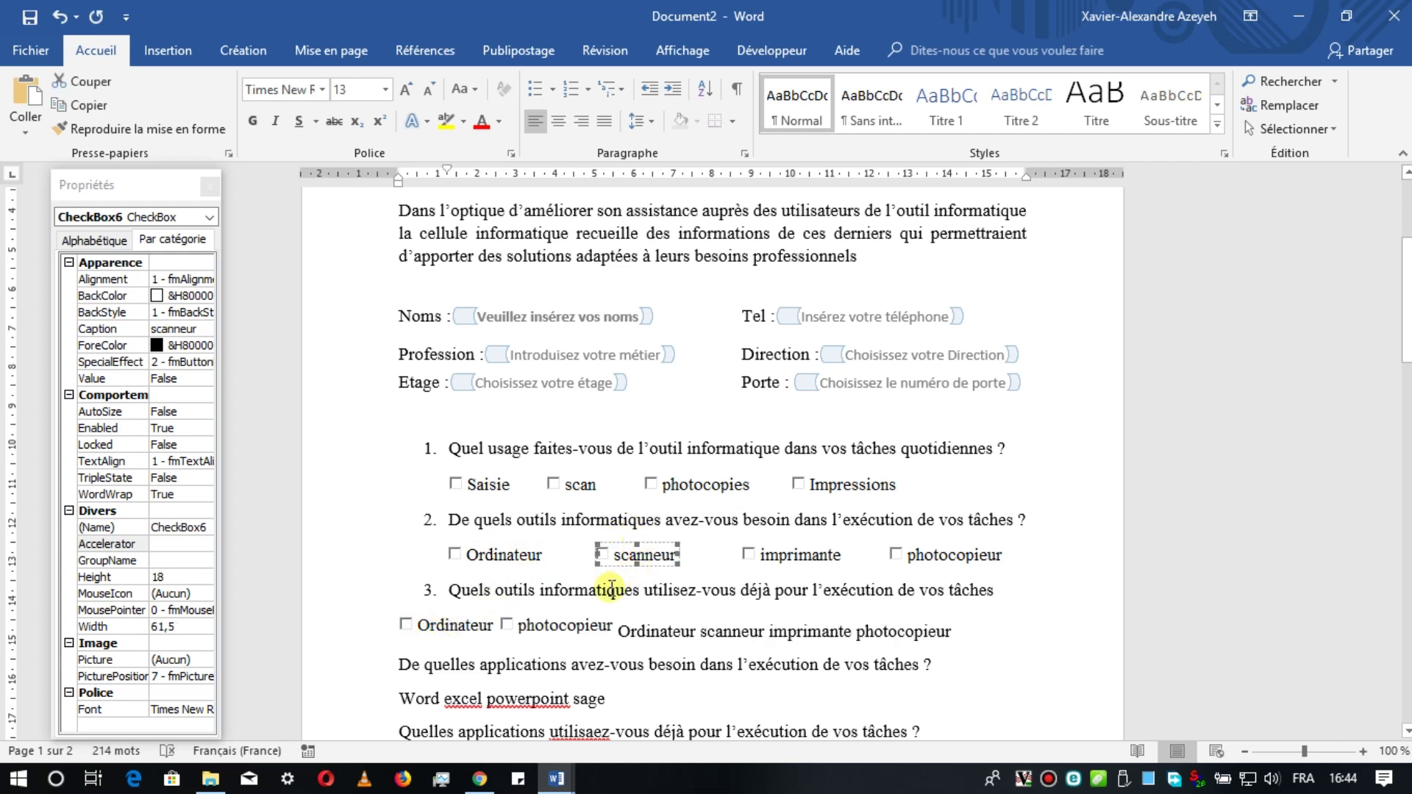
{"action": "left_click", "coordinate": [499, 631]}
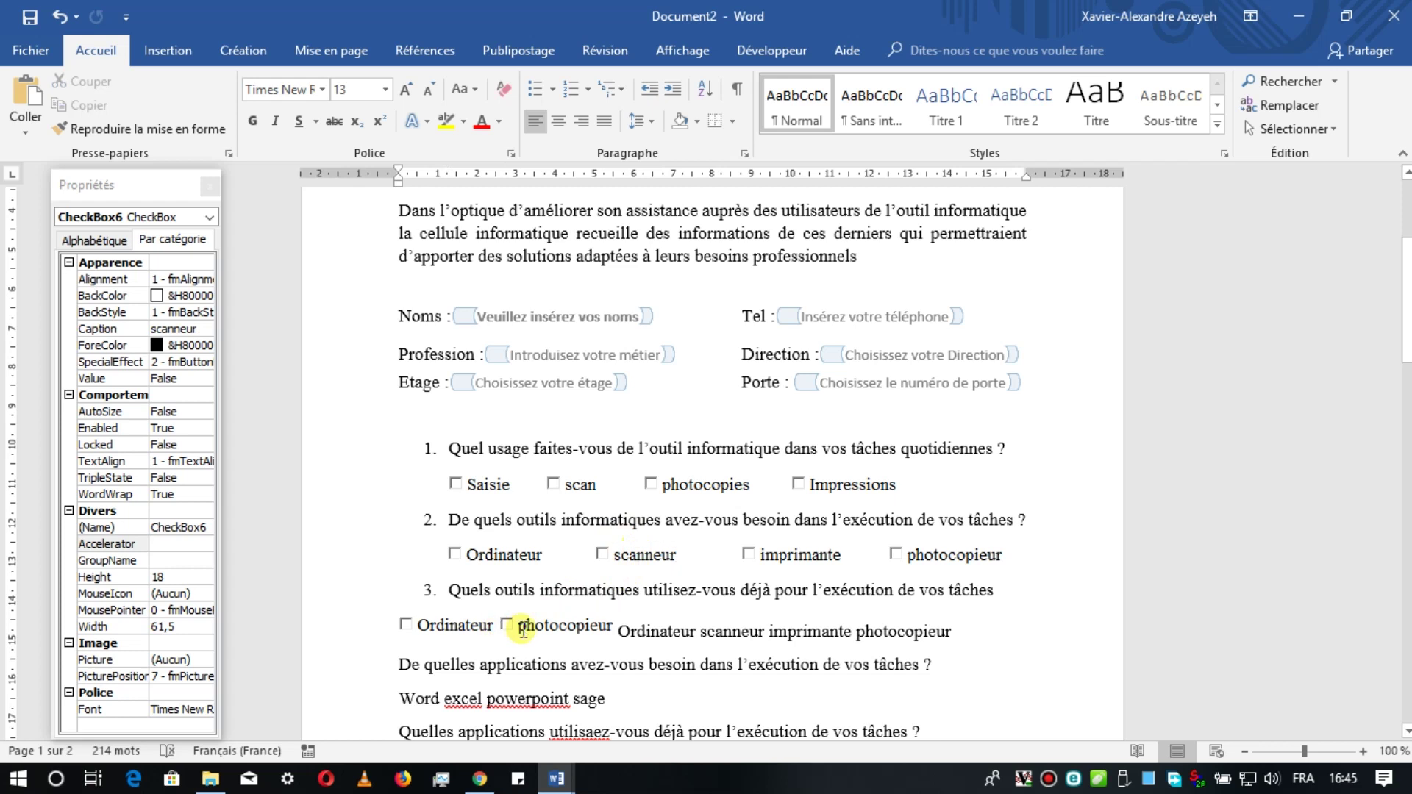
{"action": "key", "text": "ctrl+v"}
Step: Copy question 2's "imprimante" check box between "scanneur" and "photocopieur" on question 3's answer line
{"action": "left_click", "coordinate": [809, 555]}
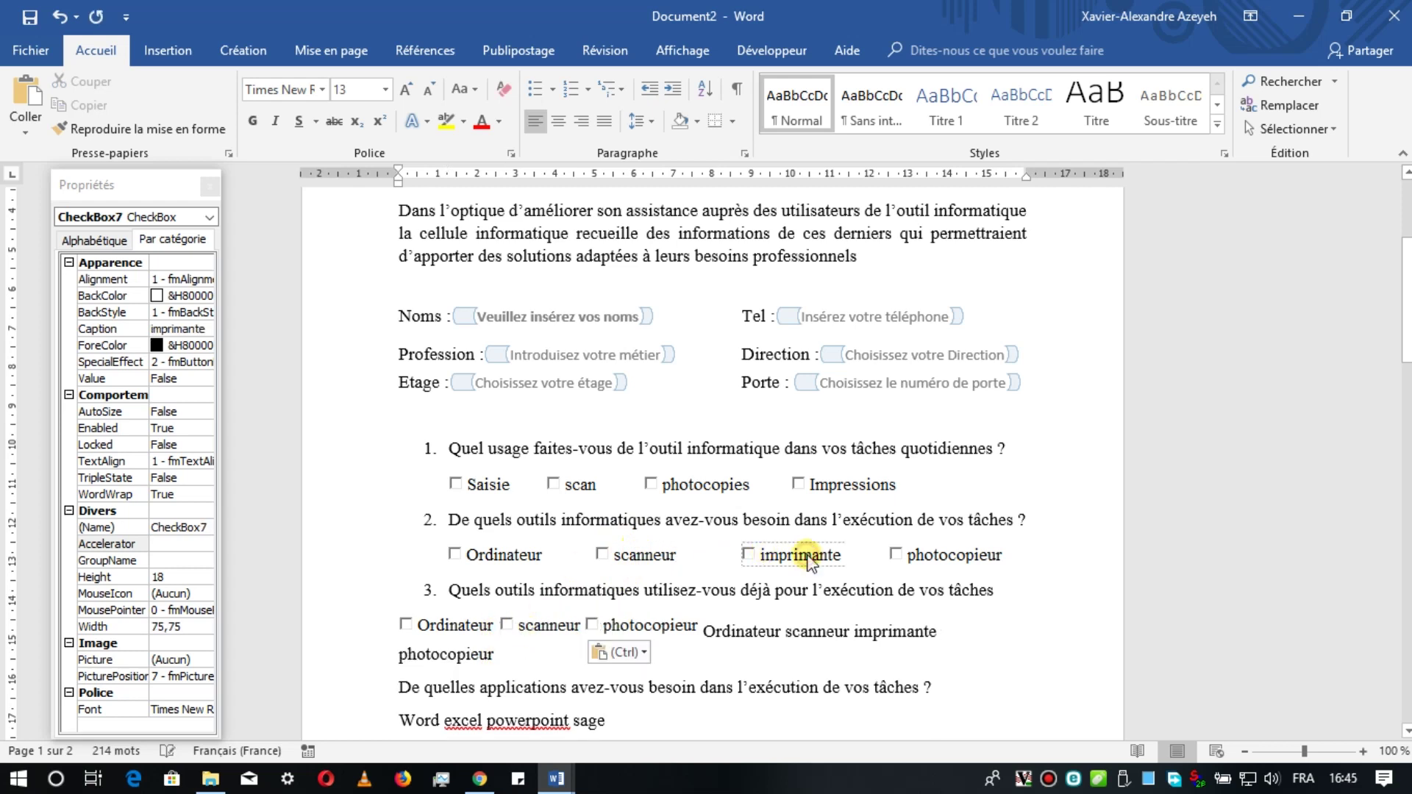
{"action": "key", "text": "ctrl+c"}
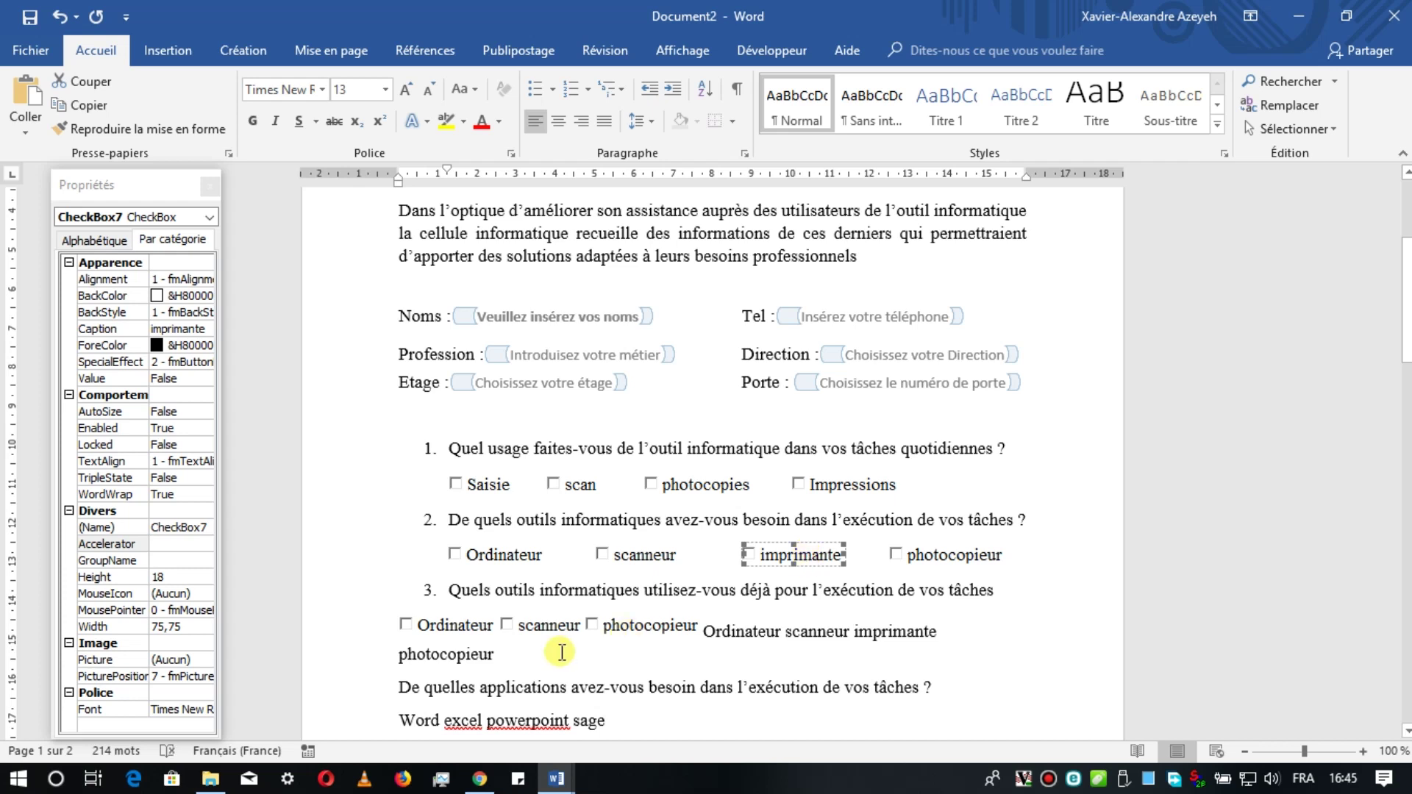
{"action": "left_click", "coordinate": [580, 627]}
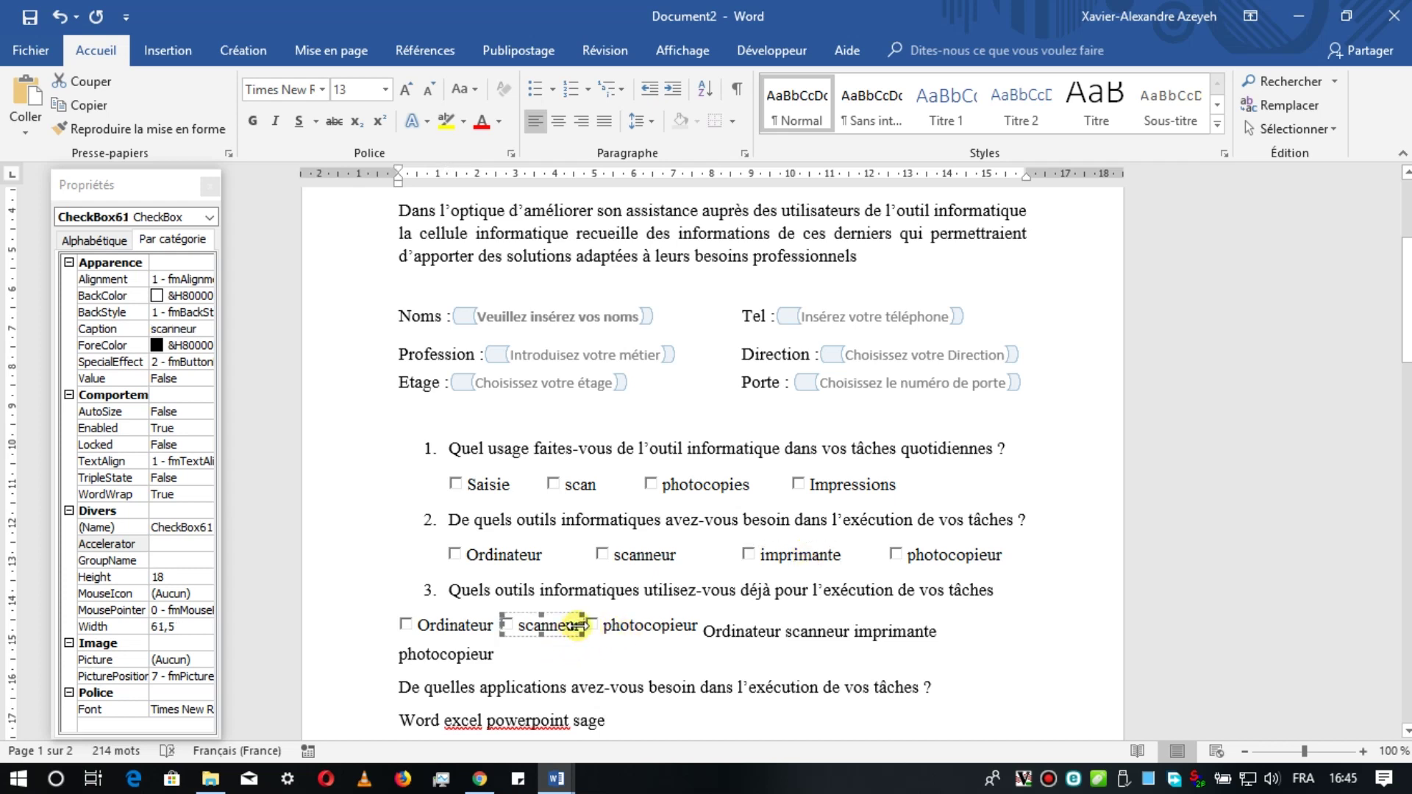
{"action": "left_click", "coordinate": [584, 627]}
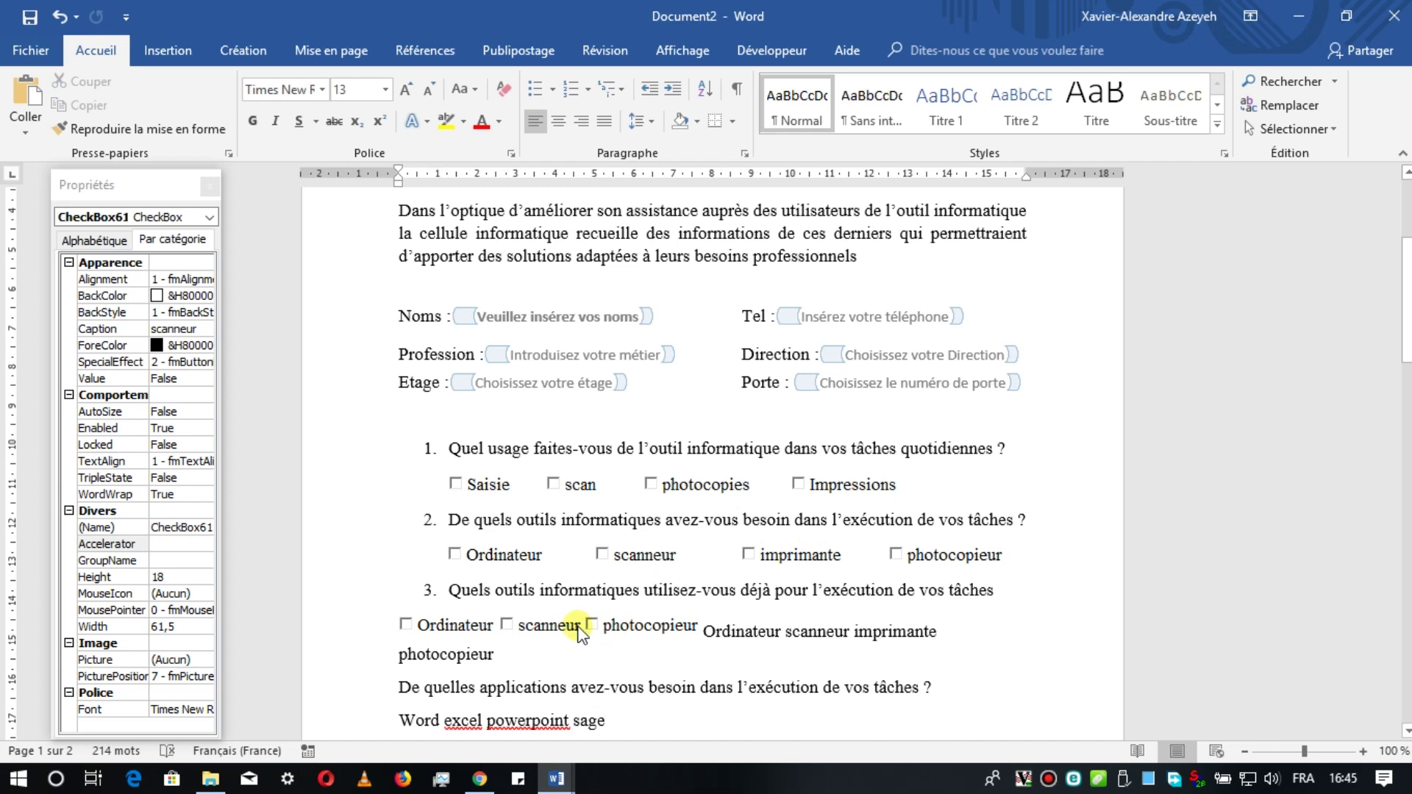
{"action": "key", "text": "ctrl+v"}
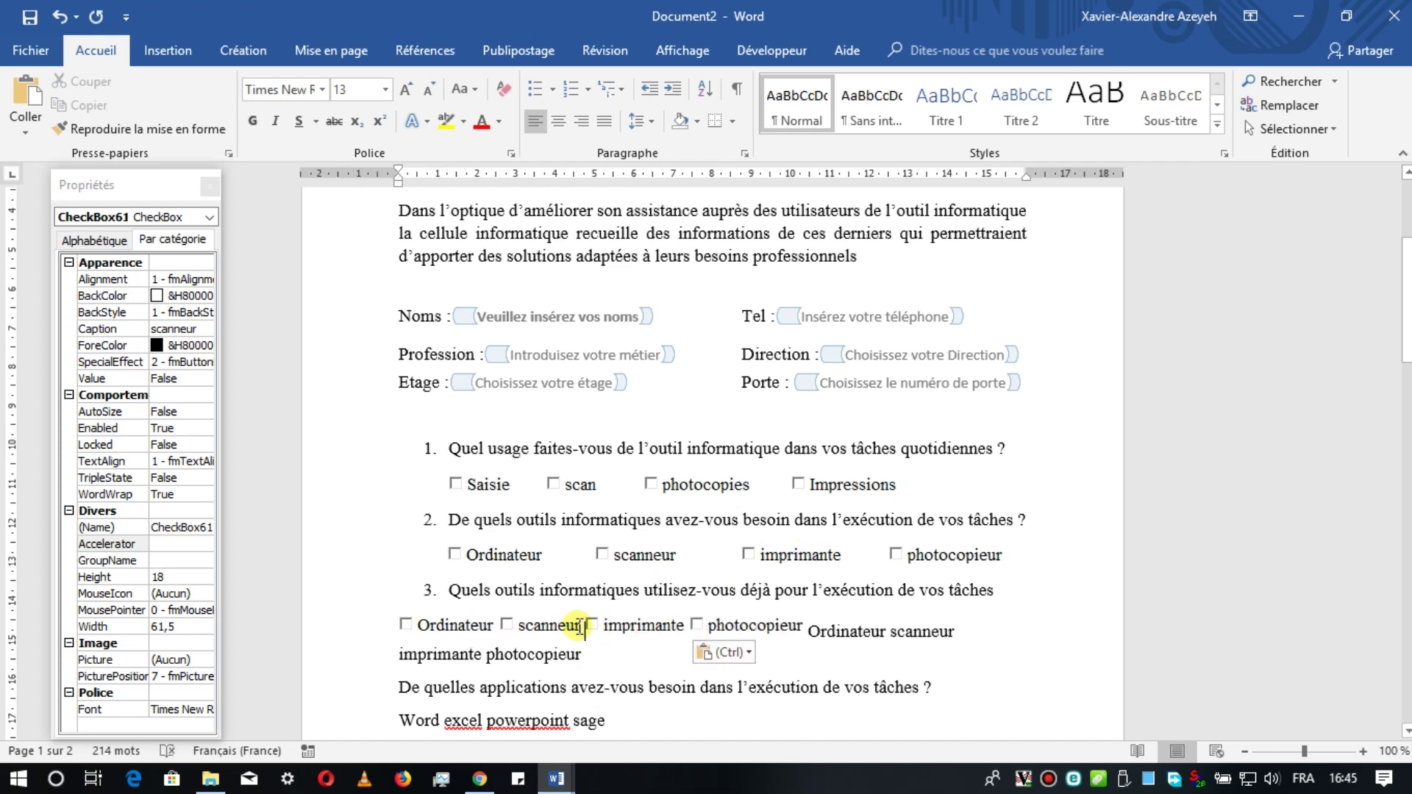
Step: Indent question 3's check boxes and space them with tabs so that they line up under question 2's check boxes
{"action": "left_click", "coordinate": [439, 626]}
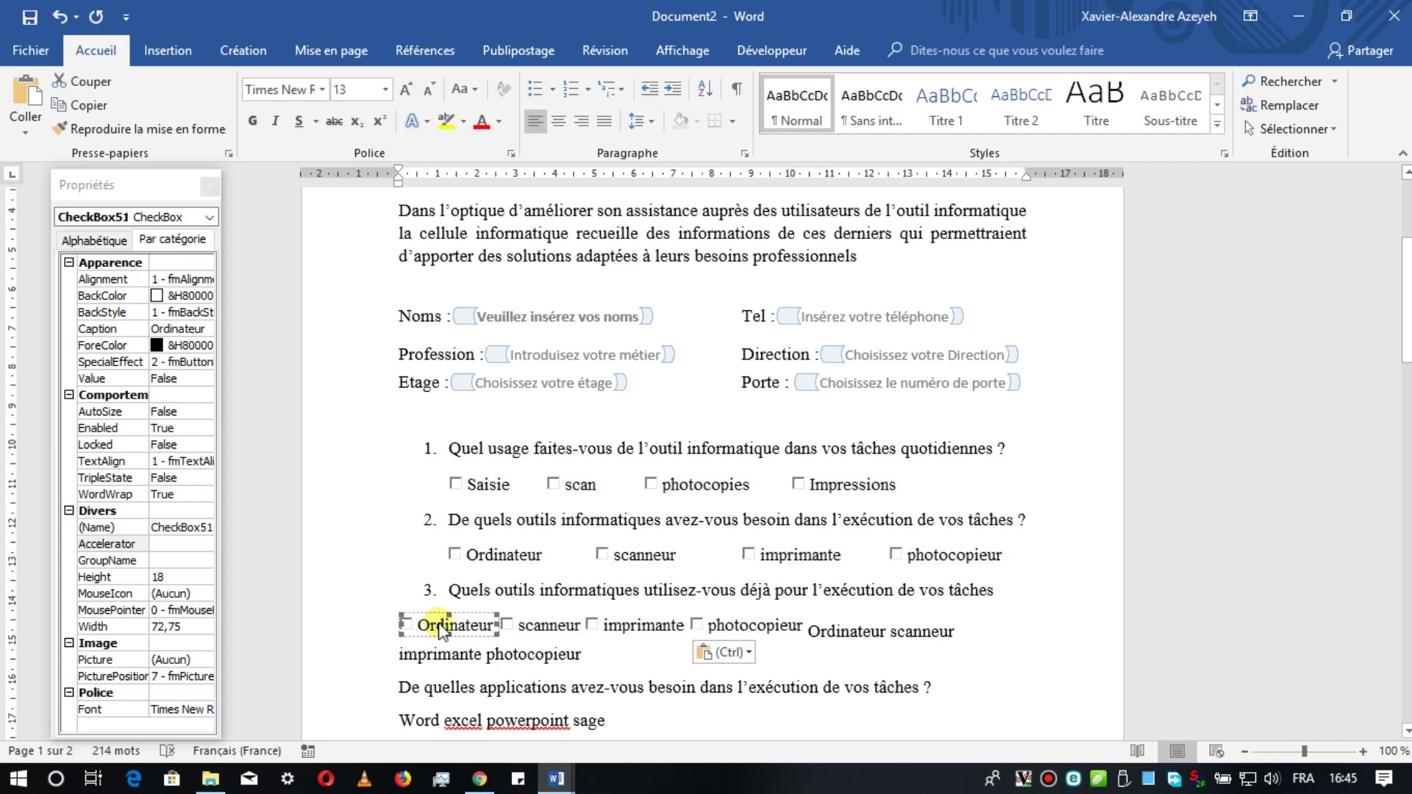
{"action": "left_click_drag", "start_coordinate": [445, 633], "coordinate": [446, 632]}
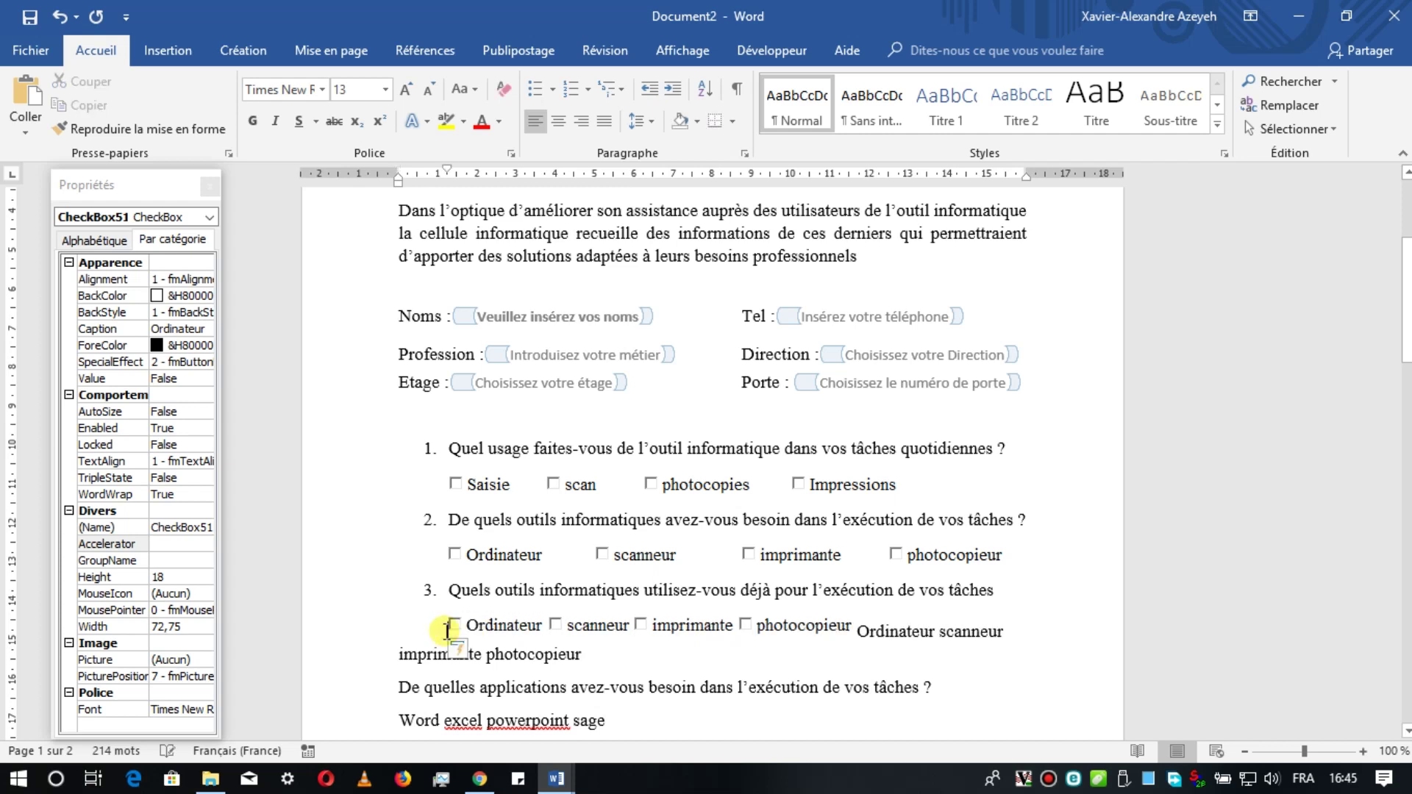
{"action": "left_click", "coordinate": [535, 628]}
{"action": "key", "text": "Right"}
{"action": "key", "text": "Tab"}
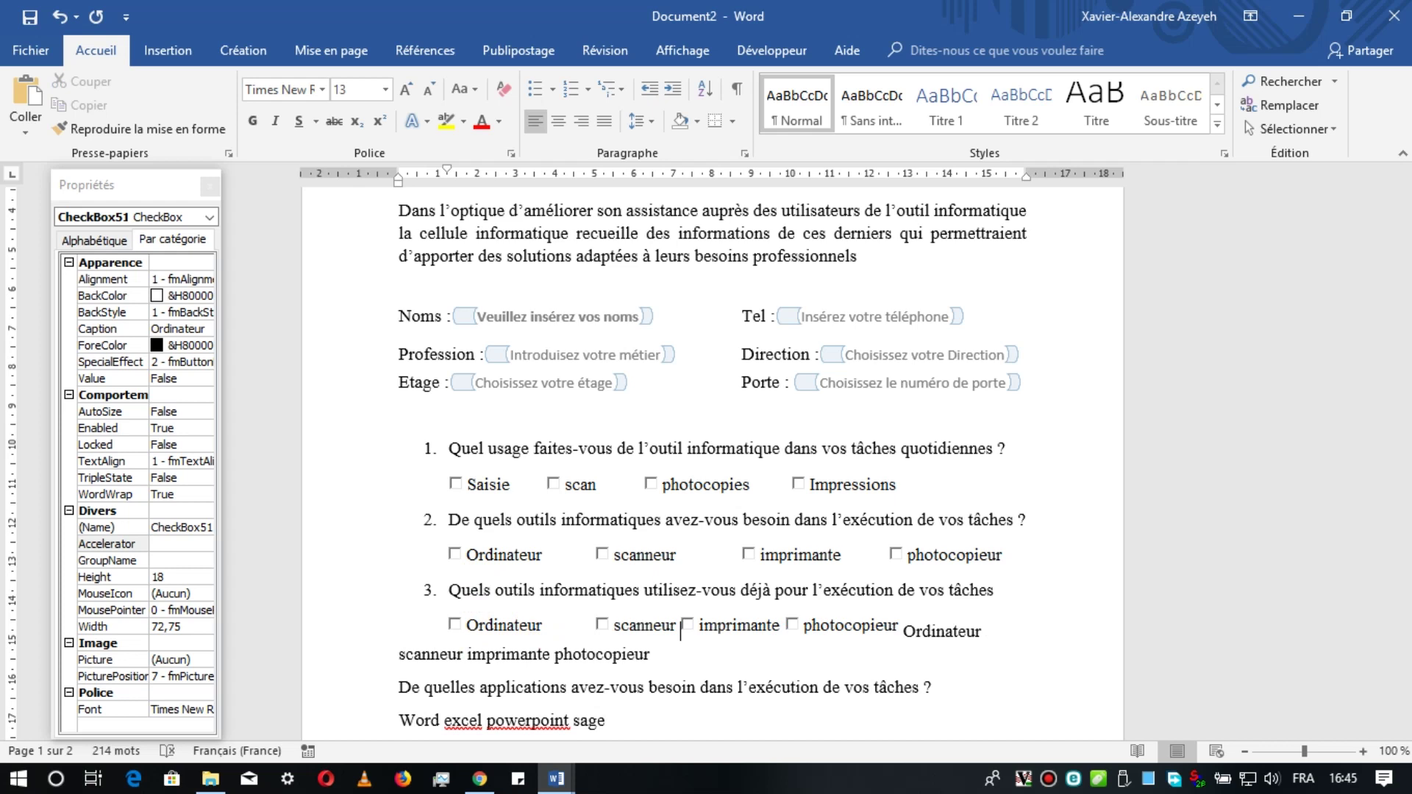
{"action": "key", "text": "Tab"}
{"action": "key", "text": "Tab"}
{"action": "key", "text": "Tab"}
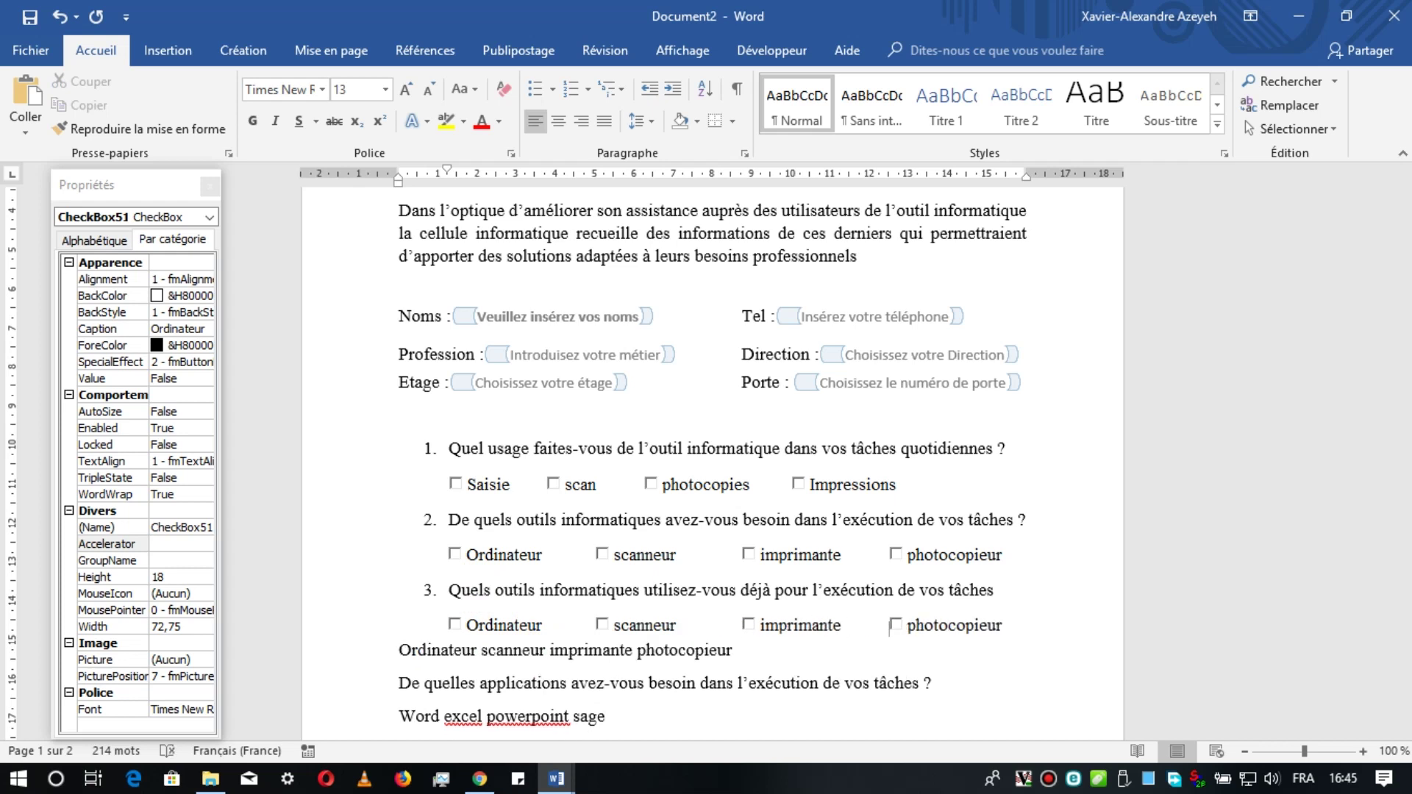
Step: Delete the plain-text answers "Ordinateur scanneur imprimante photocopieur" below question 3's check boxes
{"action": "left_click", "coordinate": [411, 650]}
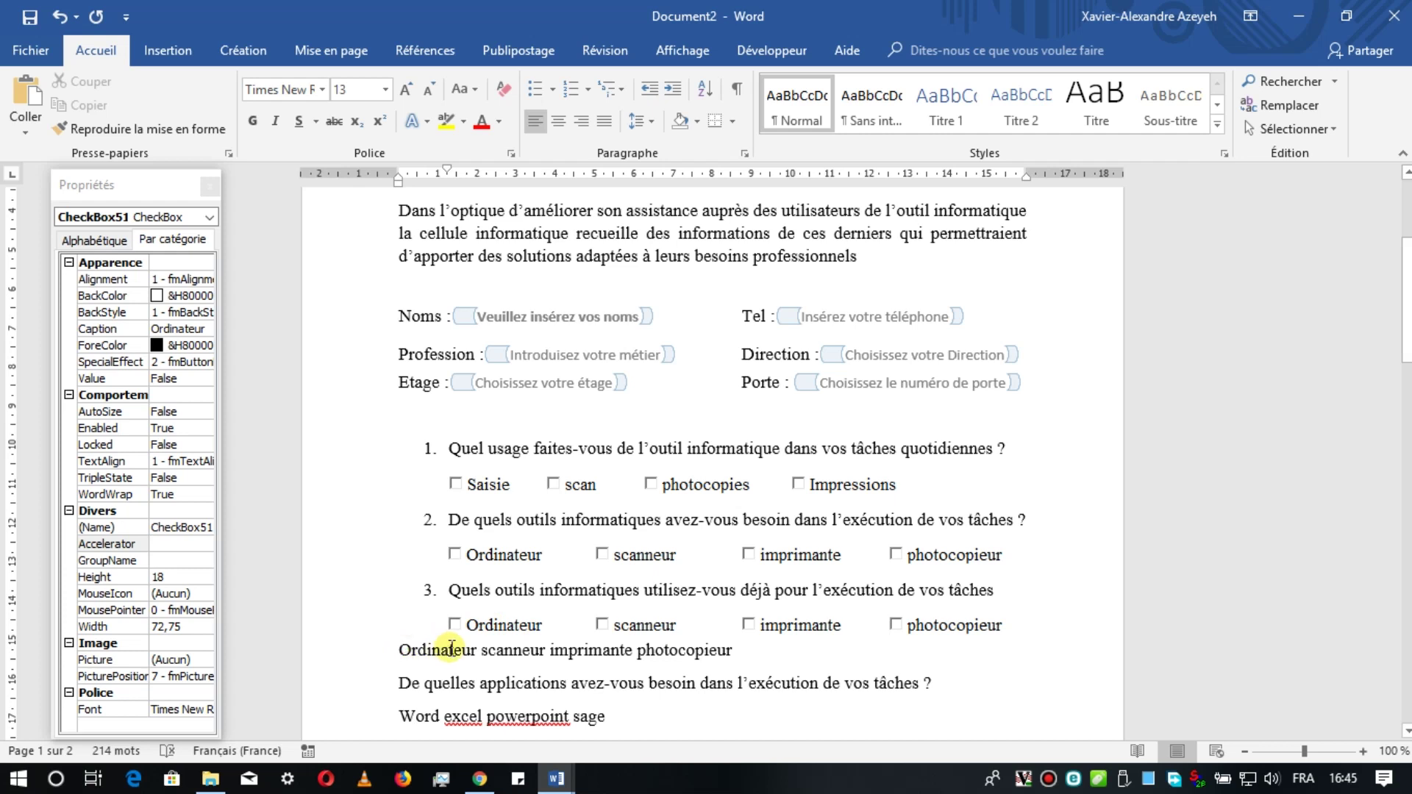
{"action": "triple_click", "coordinate": [450, 647]}
{"action": "key", "text": "BackSpace"}
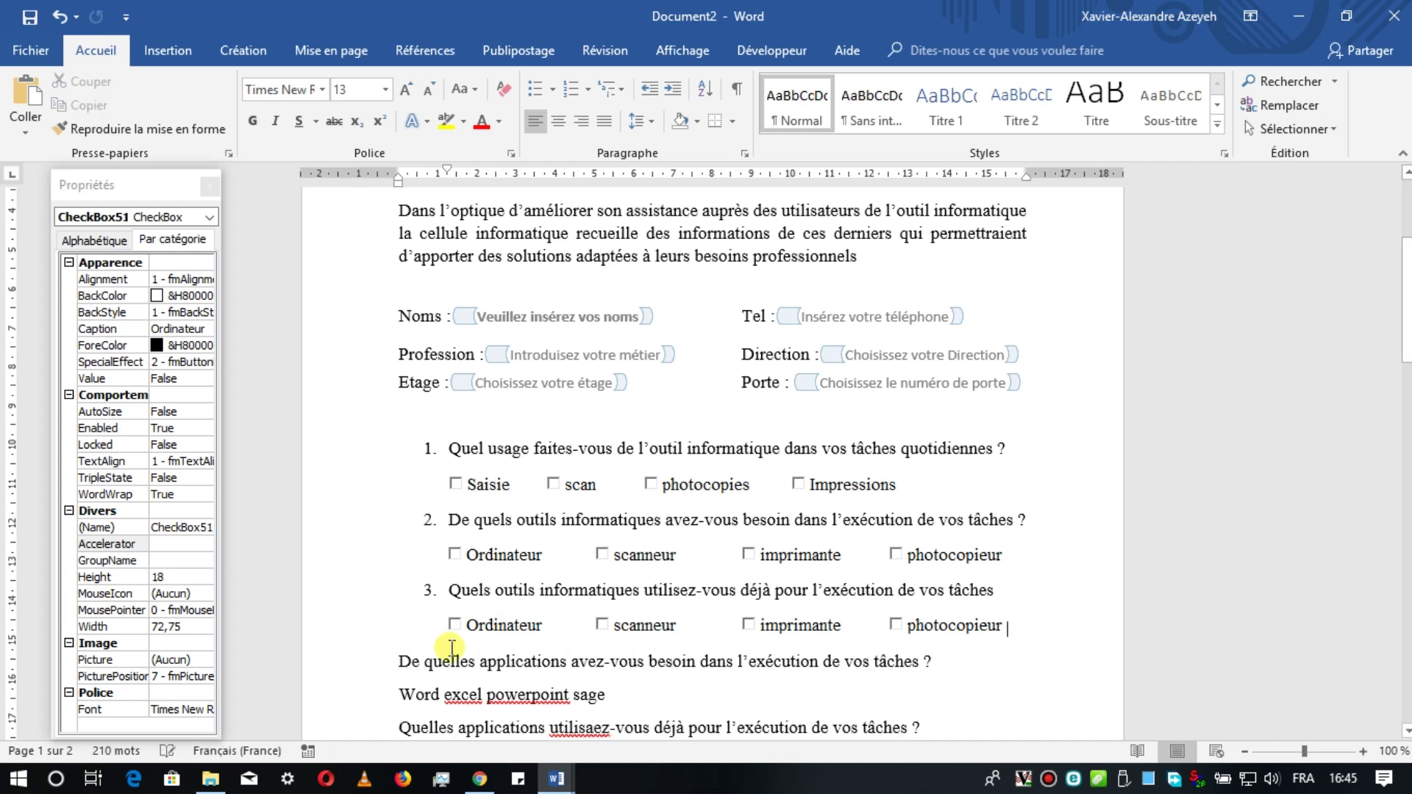
{"action": "left_click", "coordinate": [395, 663]}
Step: List the check box properties alphabetically and compare the names of question 2's check boxes with those of question 3's copies
{"action": "left_click", "coordinate": [503, 626]}
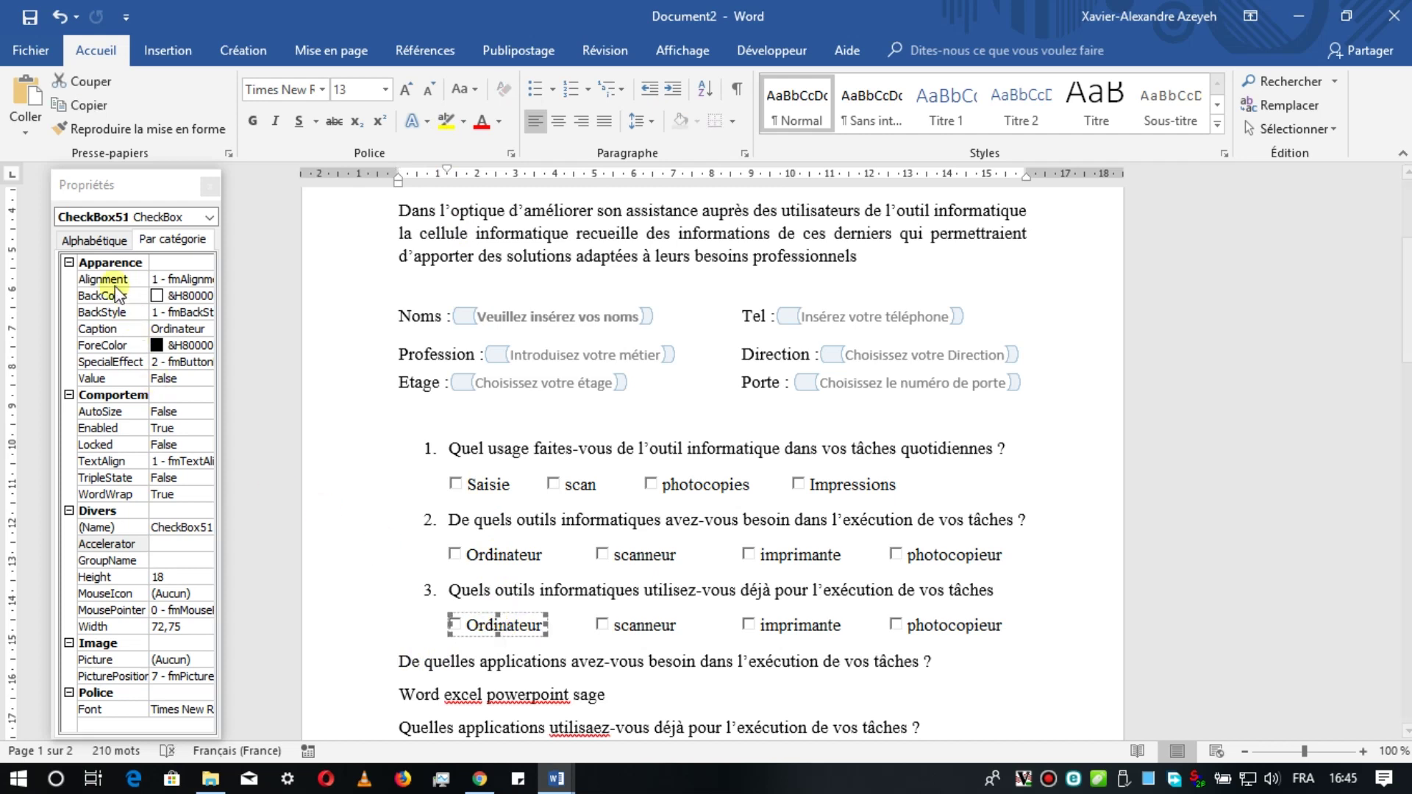
{"action": "left_click", "coordinate": [87, 242]}
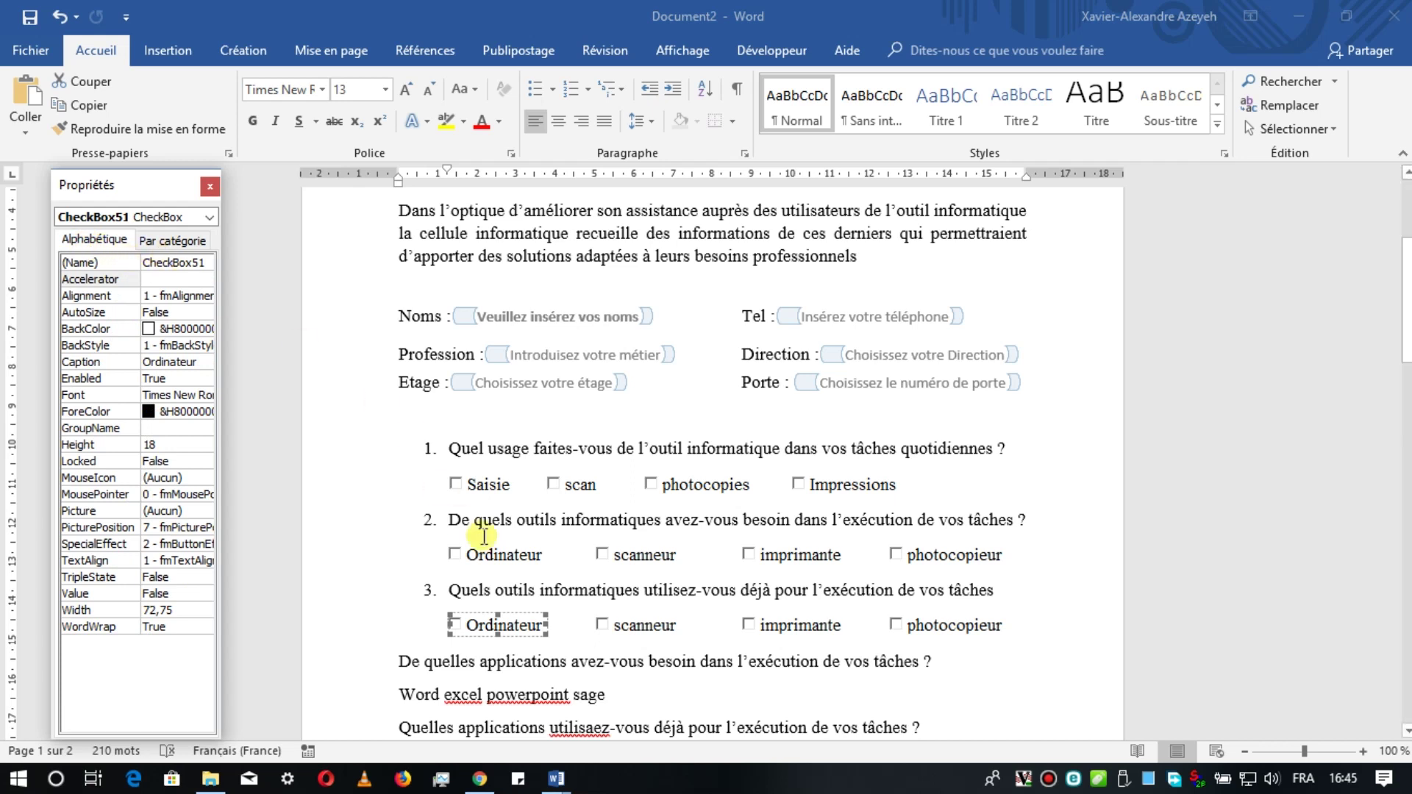
{"action": "left_click", "coordinate": [513, 561]}
{"action": "left_click", "coordinate": [637, 557]}
{"action": "left_click", "coordinate": [816, 557]}
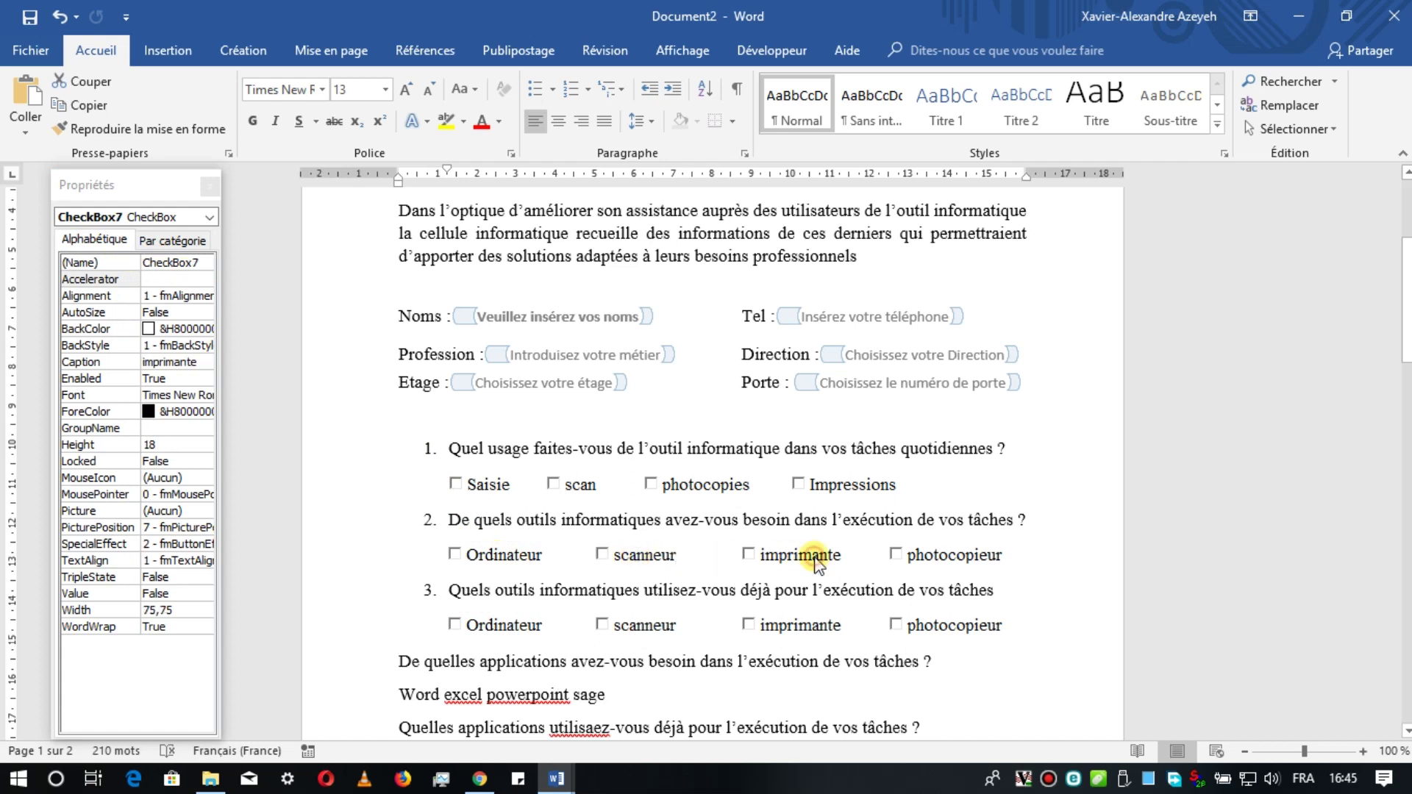
{"action": "left_click", "coordinate": [895, 556]}
{"action": "left_click", "coordinate": [505, 624]}
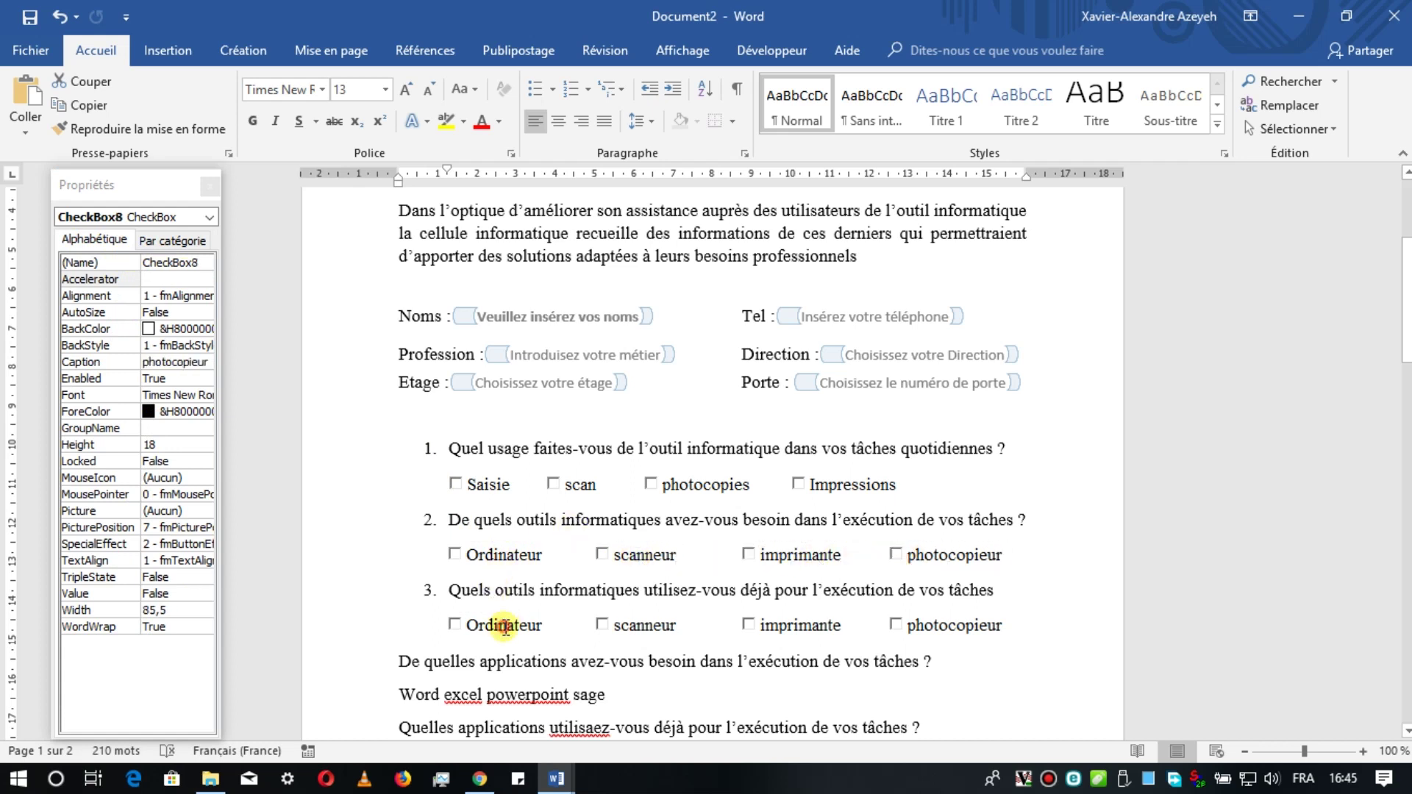
{"action": "left_click", "coordinate": [655, 628]}
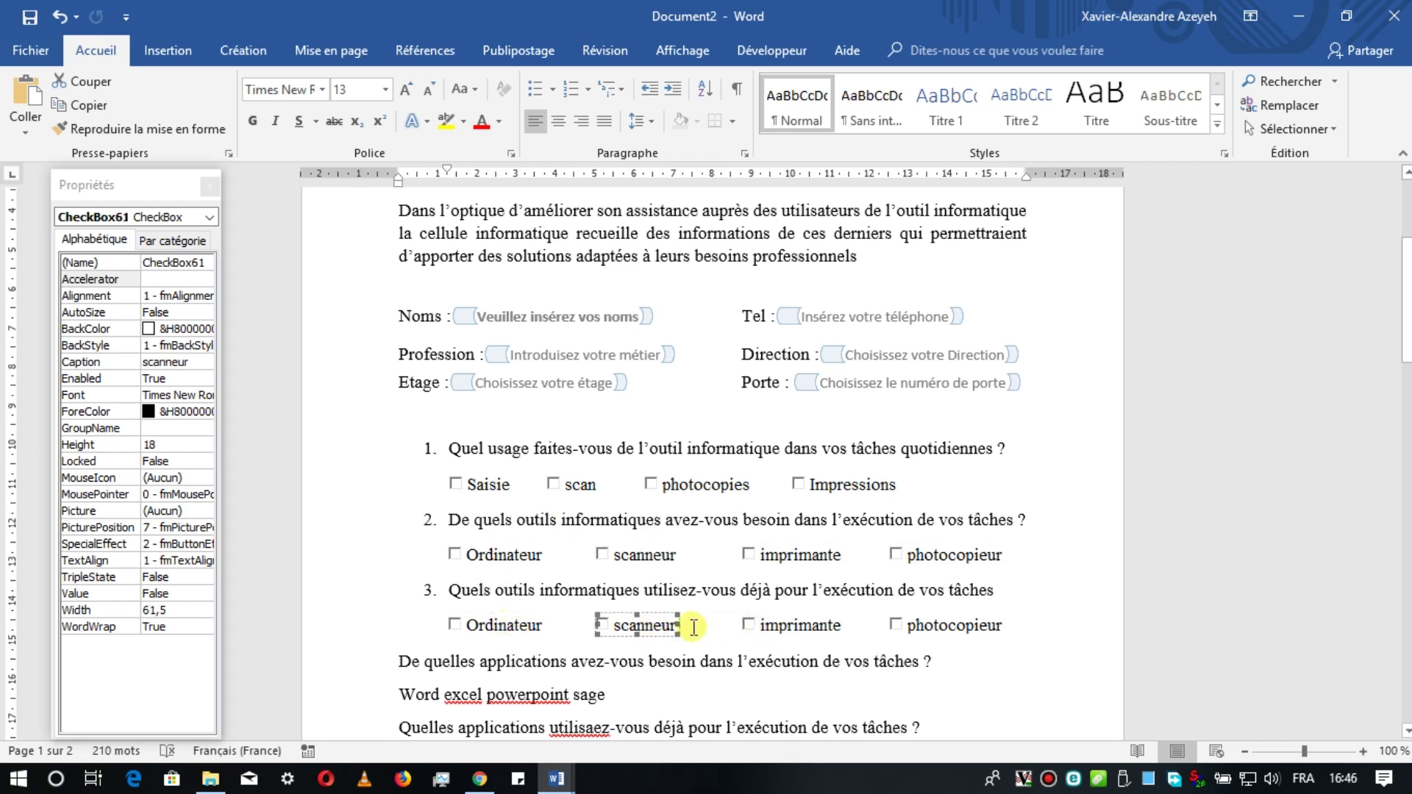
{"action": "left_click", "coordinate": [803, 629]}
{"action": "left_click", "coordinate": [928, 627]}
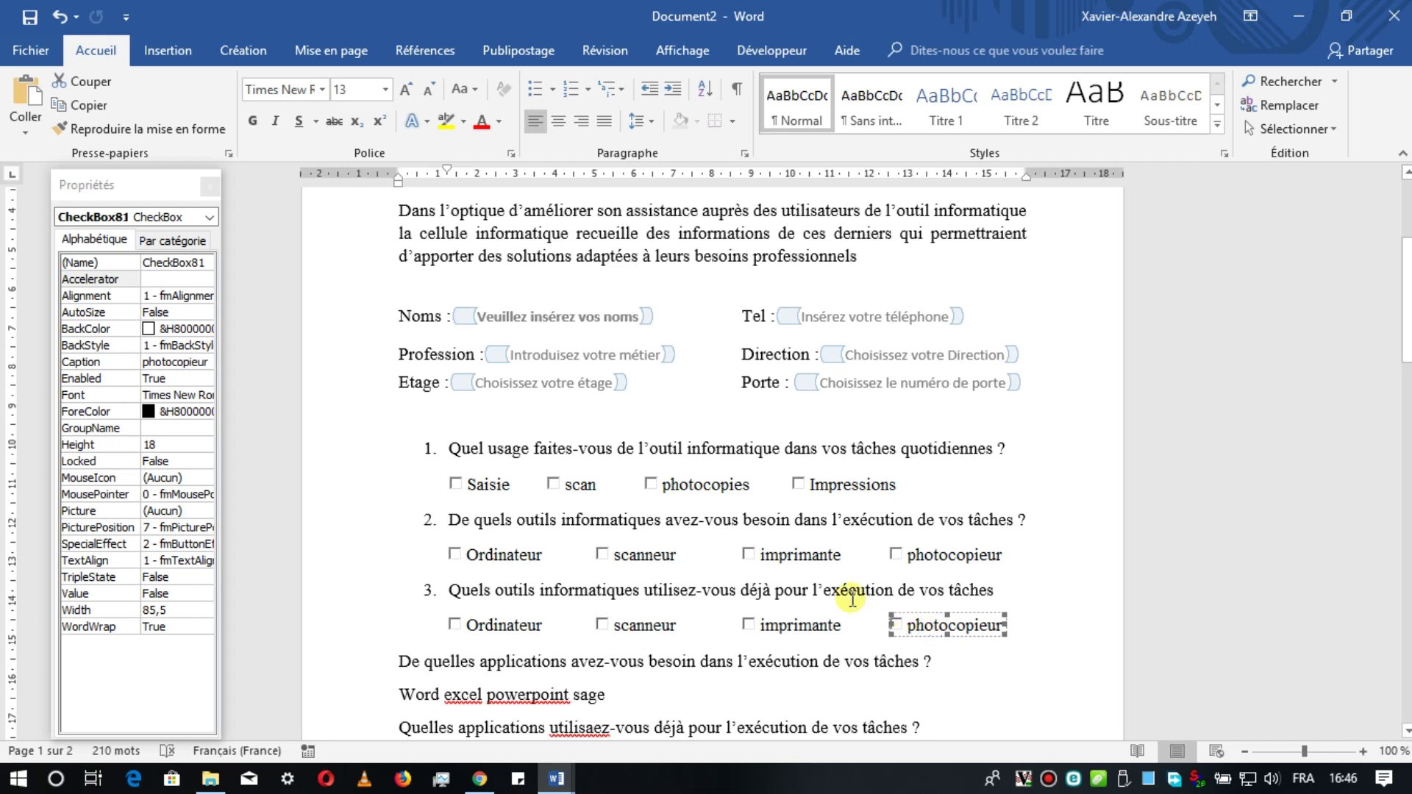
{"action": "left_click", "coordinate": [497, 627]}
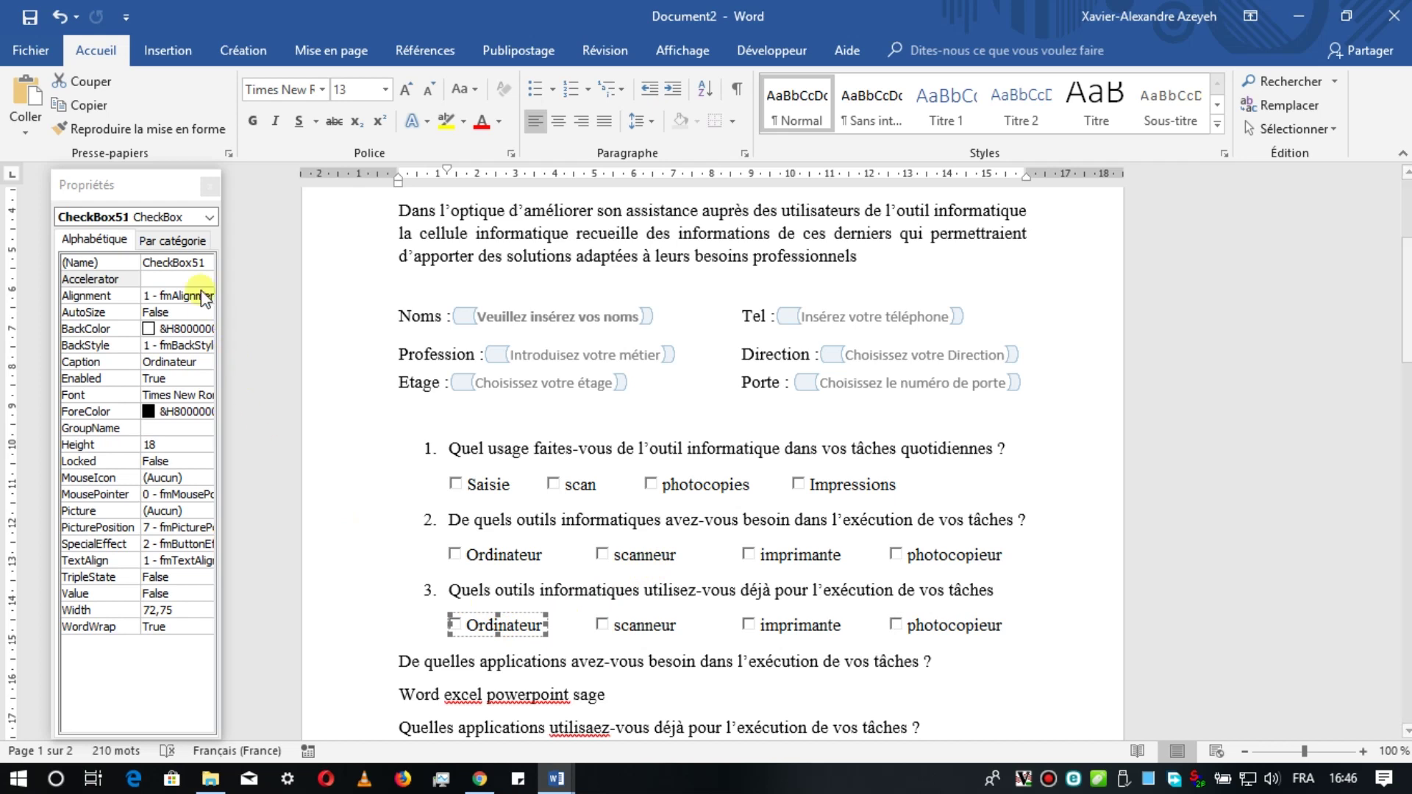
Step: Check the name of question 2's "Ordinateur" check box, and compare the names of the "scanneur" check boxes in questions 2 and 3
{"action": "left_click", "coordinate": [488, 545]}
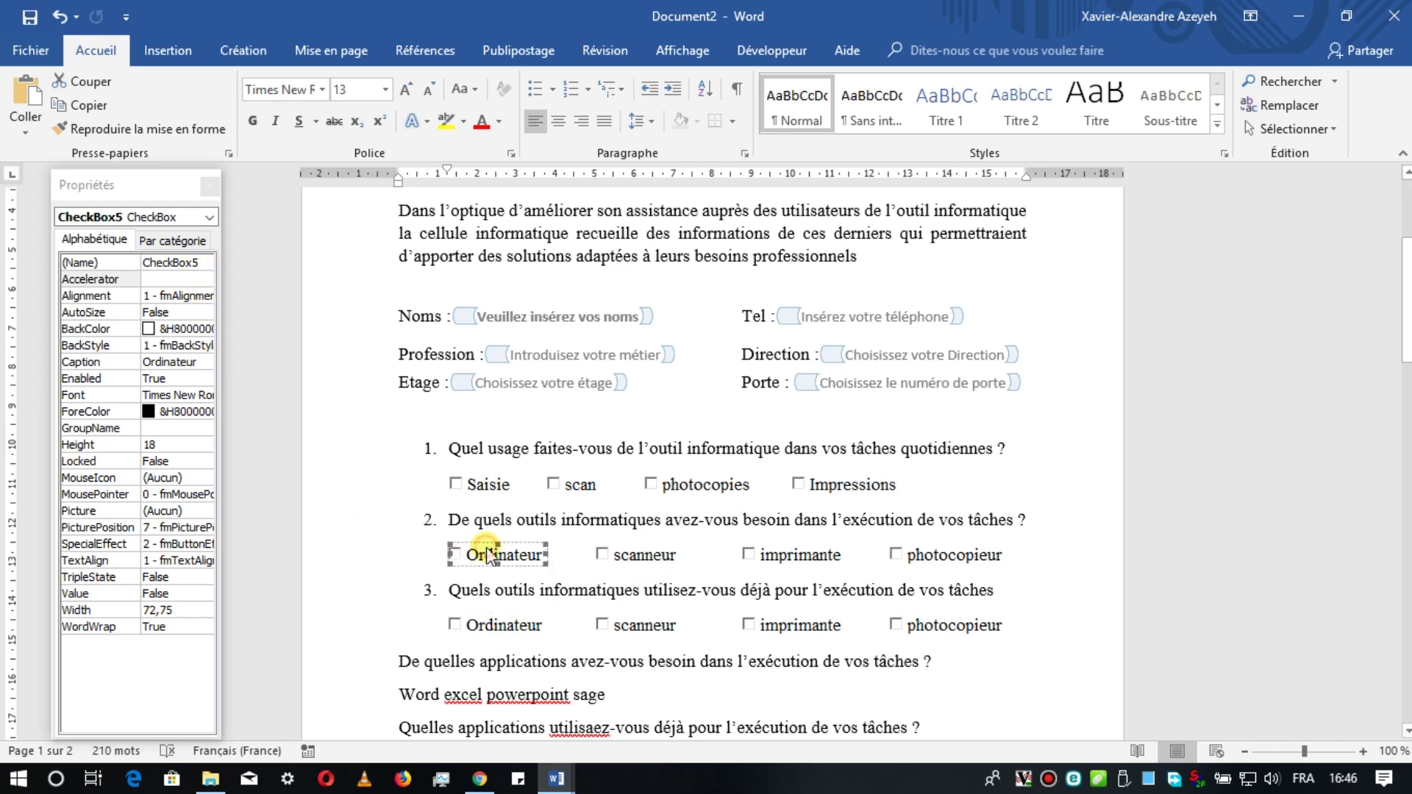
{"action": "left_click", "coordinate": [643, 559]}
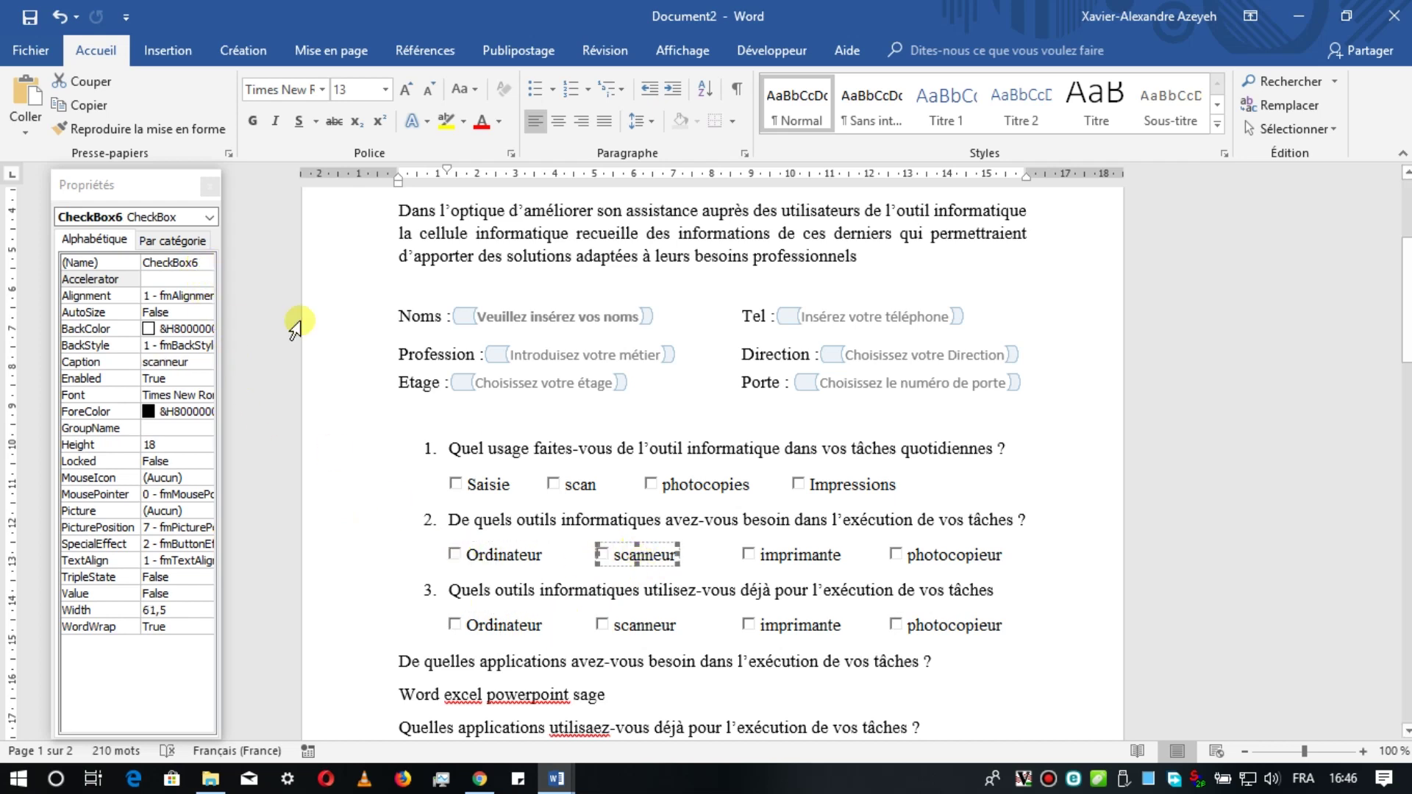
{"action": "left_click", "coordinate": [631, 620]}
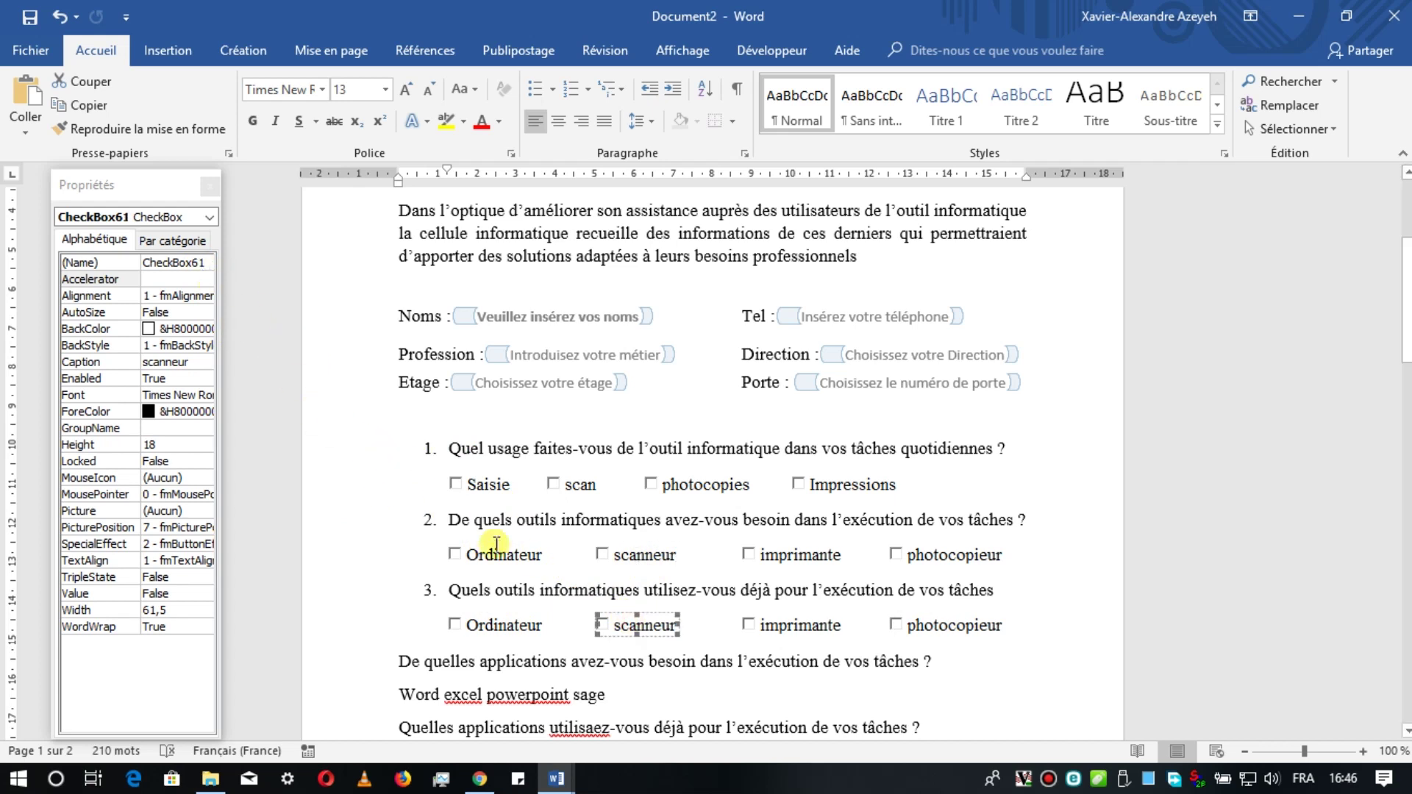
Step: Number the question "De quelles applications avez-vous besoin dans l'exécution de vos tâches ?" as item 4 of the question list
{"action": "scroll", "coordinate": [632, 621], "scroll_direction": "down", "scroll_amount": 2}
{"action": "scroll", "coordinate": [639, 620], "scroll_direction": "down", "scroll_amount": 1}
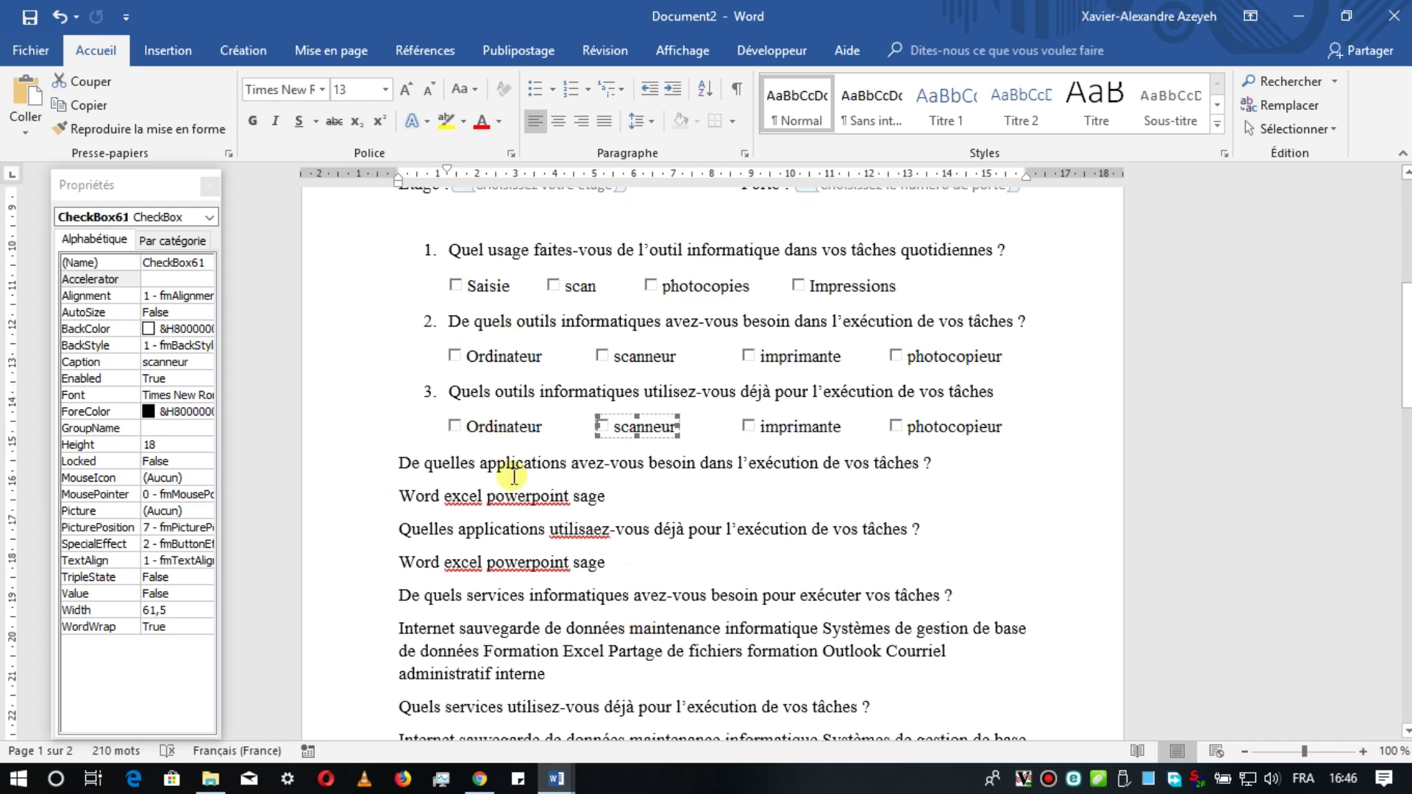
{"action": "left_click", "coordinate": [423, 463]}
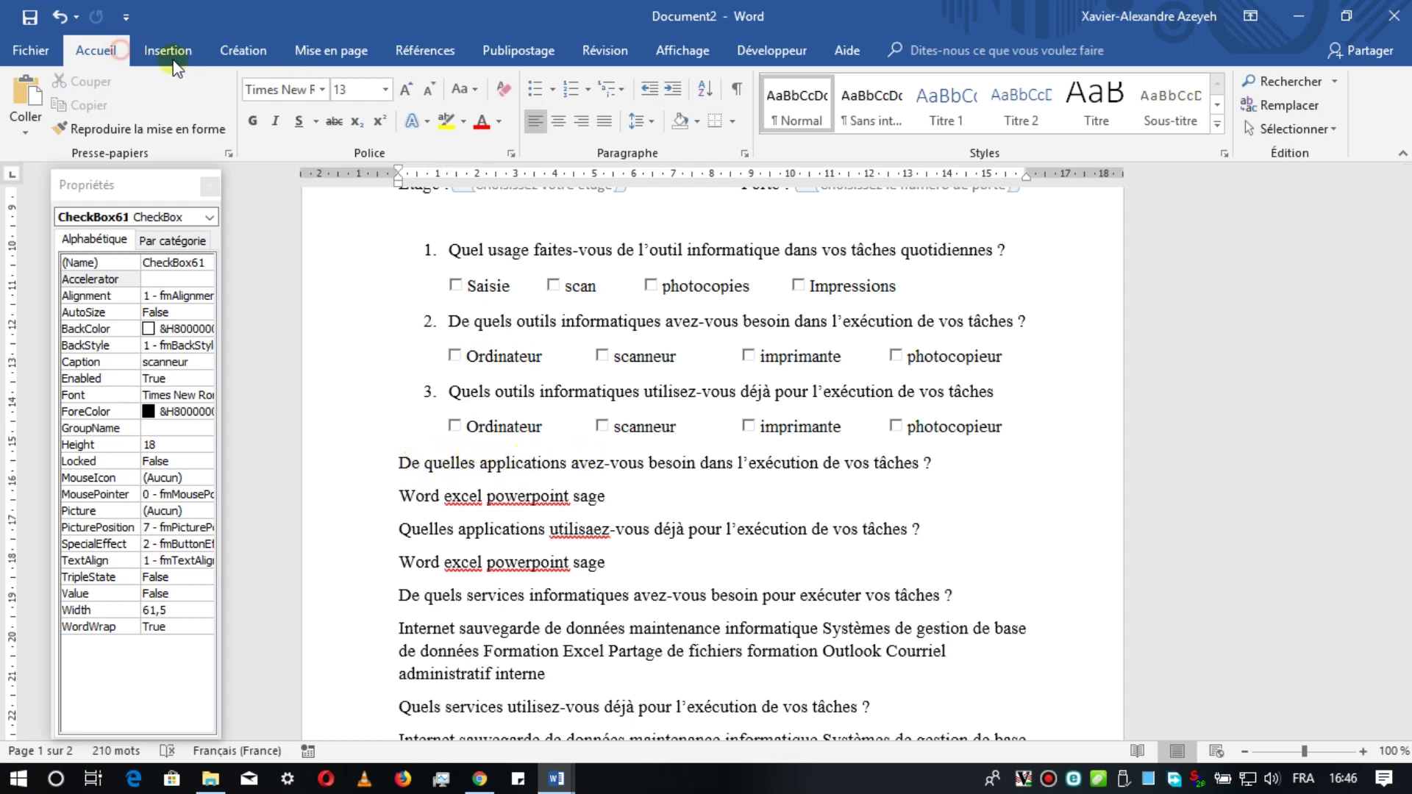
{"action": "left_click", "coordinate": [568, 90]}
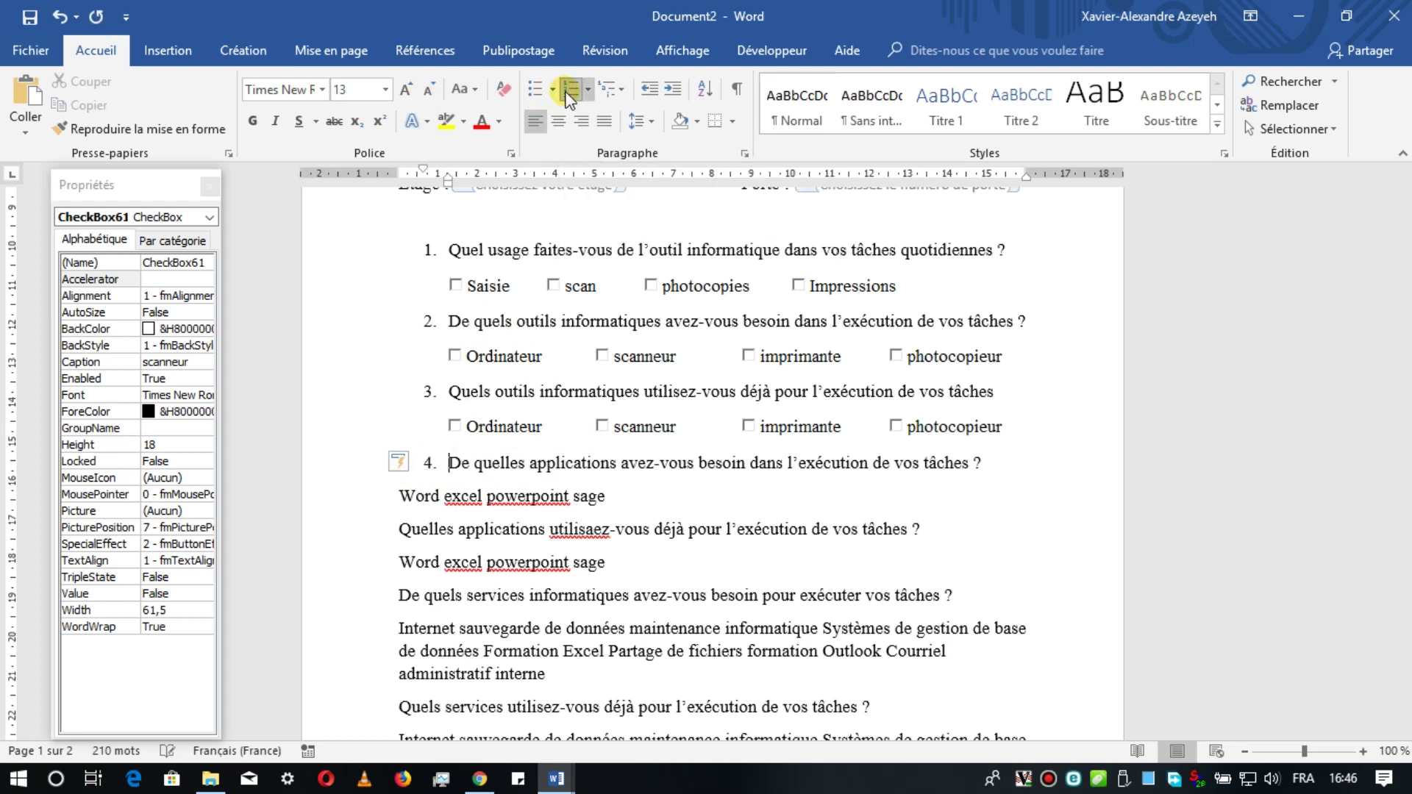
Step: Place the text cursor just before "sage" in the plain-text answer line "Word excel powerpoint sage" below question 4
{"action": "scroll", "coordinate": [629, 397], "scroll_direction": "down", "scroll_amount": 2}
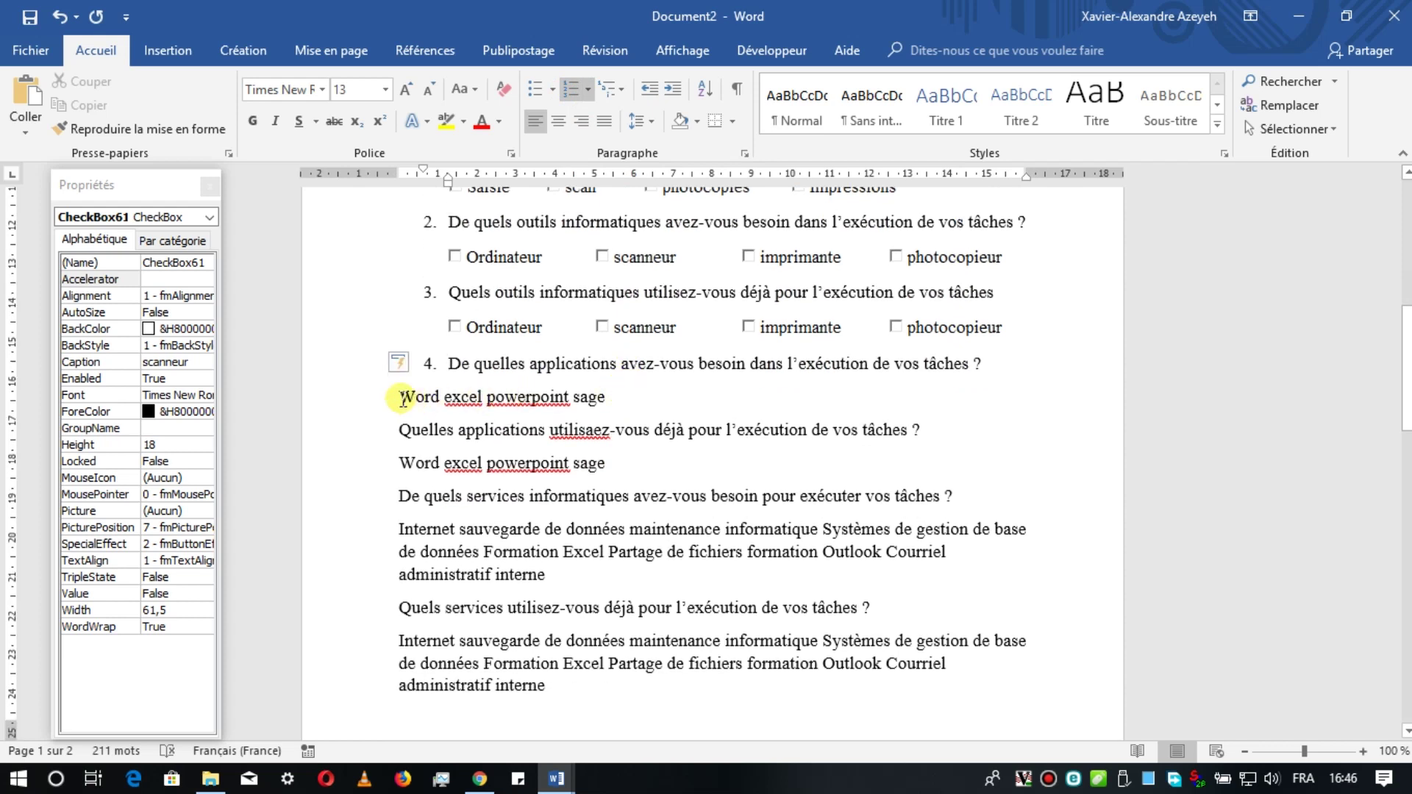
{"action": "left_click", "coordinate": [403, 398]}
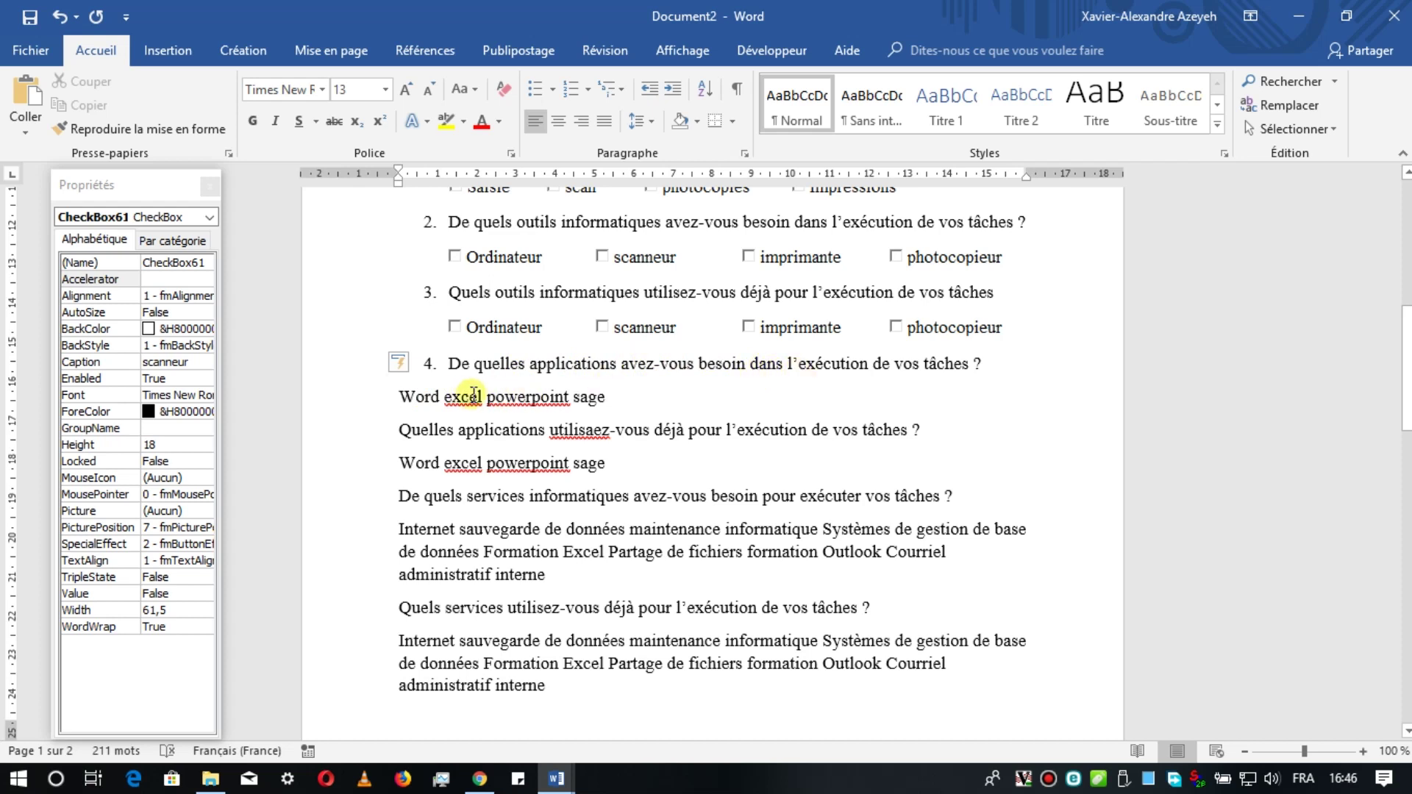
{"action": "left_click", "coordinate": [572, 397]}
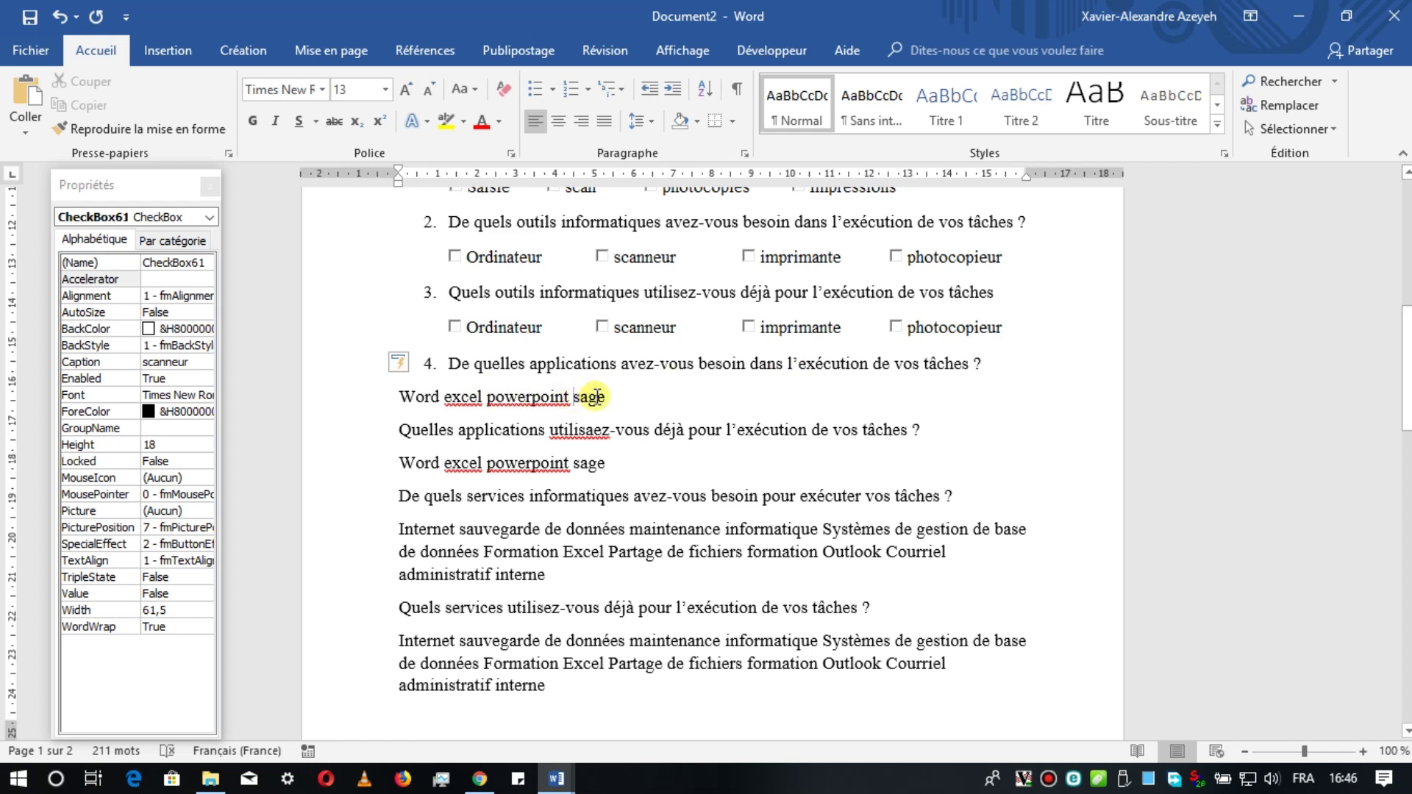